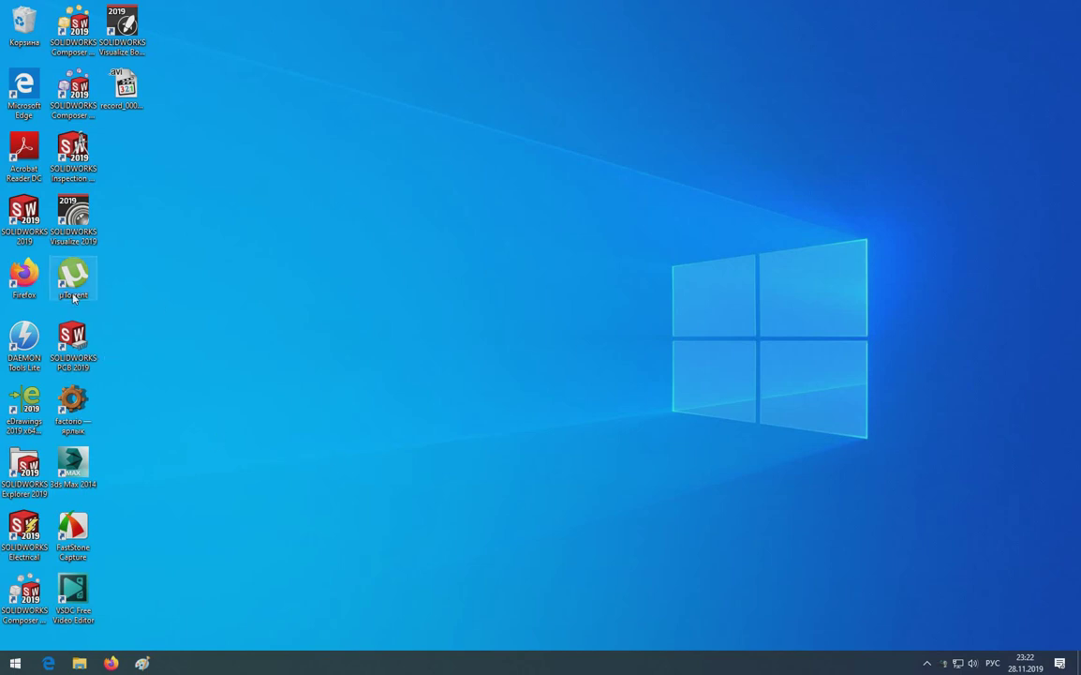
- Launch SOLIDWORKS 2019 and create a new blank part, Деталь1, accepting the blank-template warning
{"action": "double_click", "coordinate": [17, 210]}
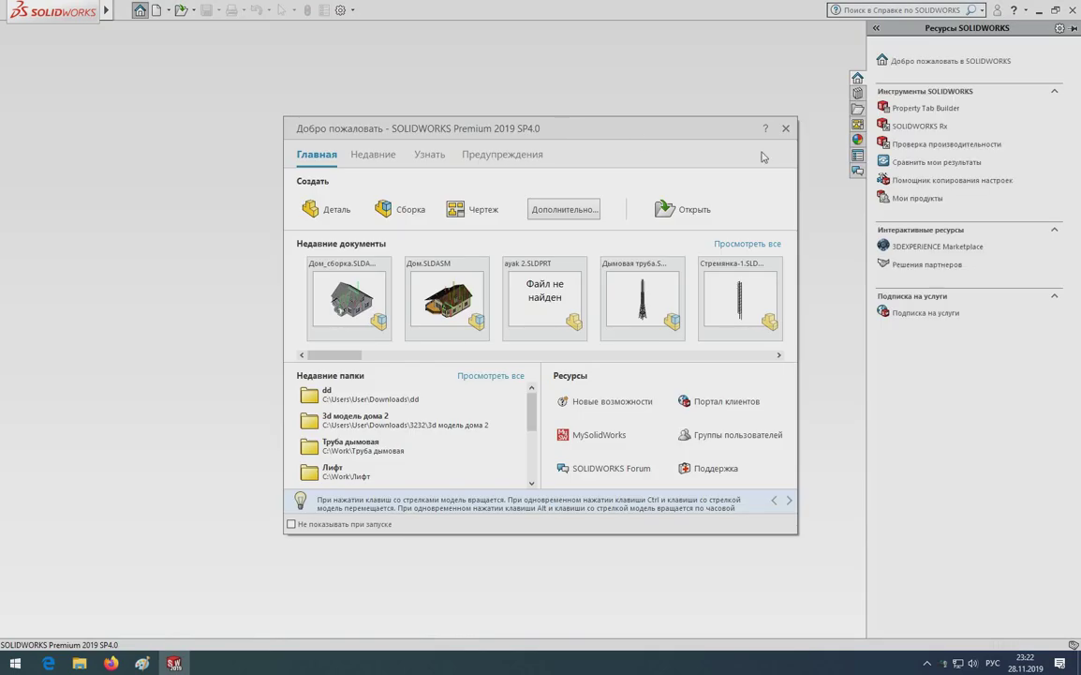
{"action": "left_click", "coordinate": [785, 128]}
{"action": "left_click", "coordinate": [124, 9]}
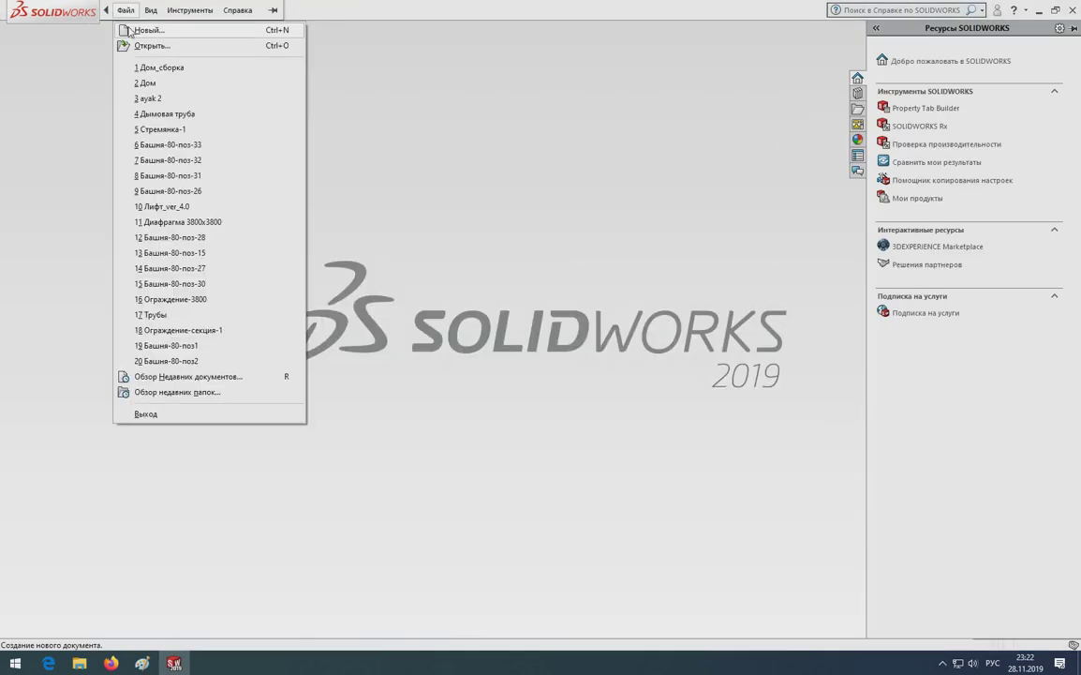
{"action": "left_click", "coordinate": [129, 30]}
{"action": "left_click", "coordinate": [496, 496]}
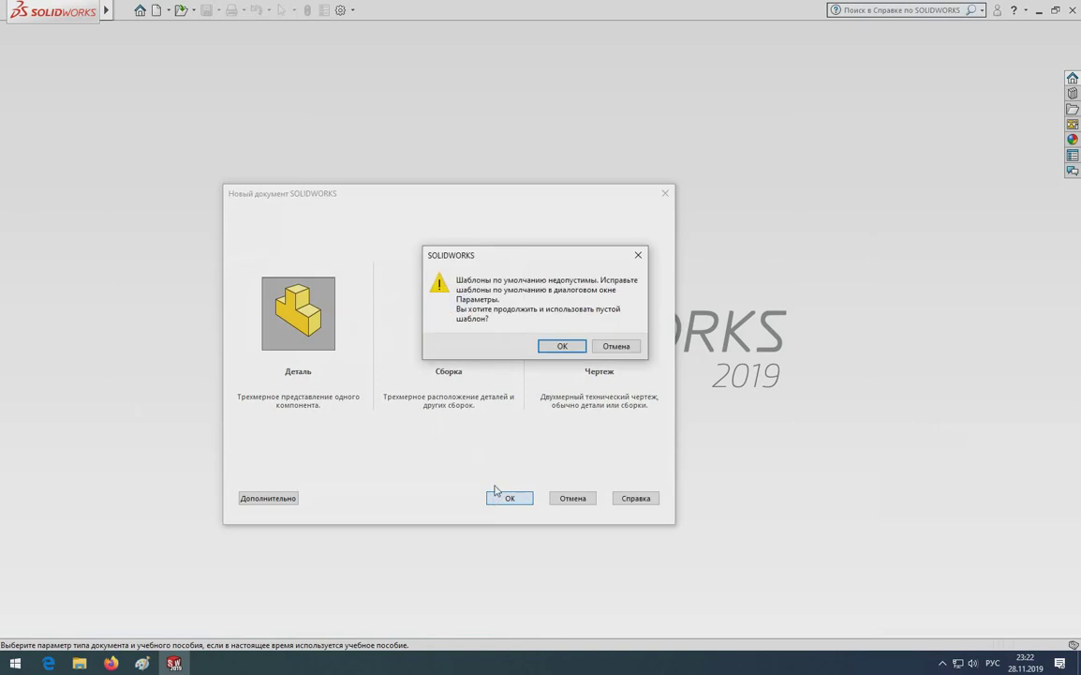
{"action": "left_click", "coordinate": [554, 345]}
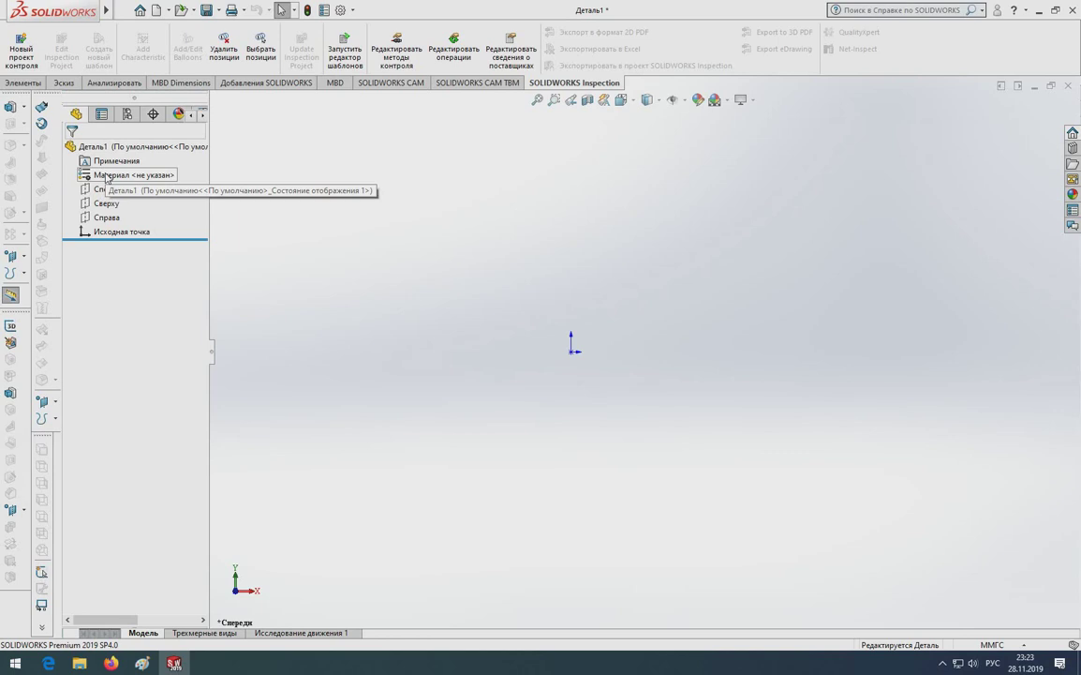
{"action": "right_click", "coordinate": [106, 177]}
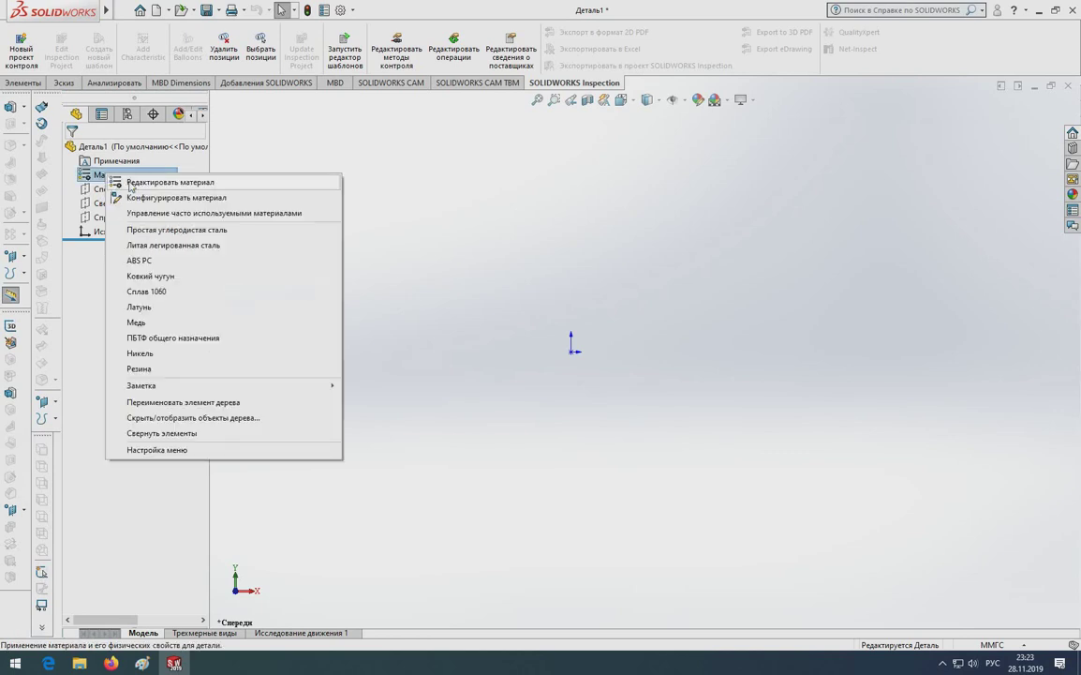
{"action": "left_click", "coordinate": [130, 183]}
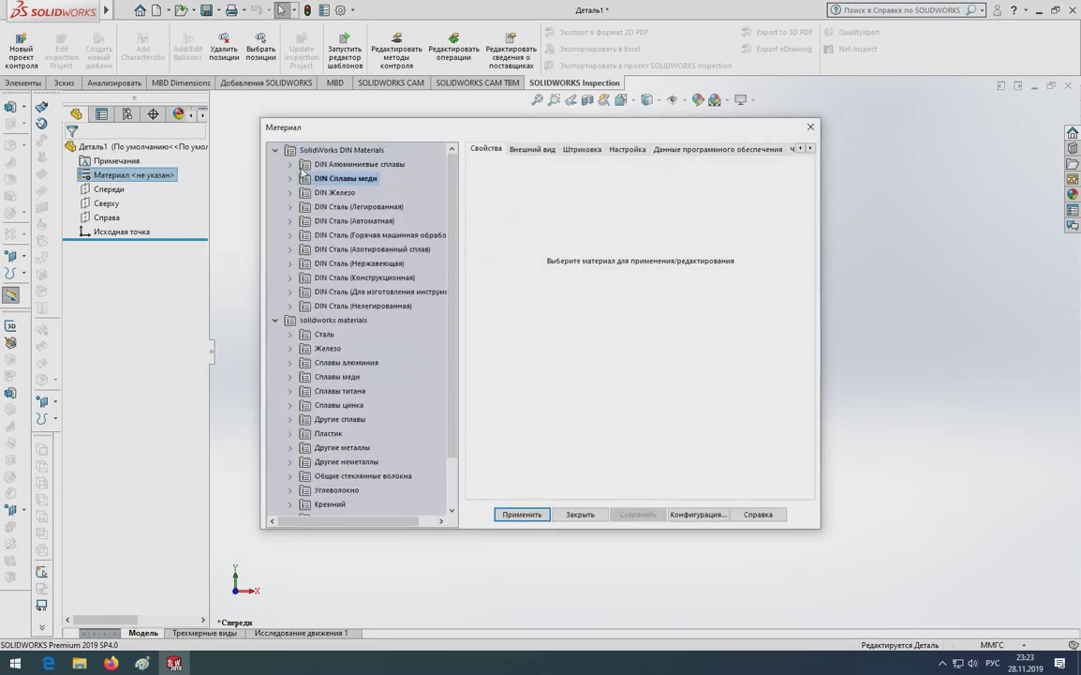
{"action": "left_click", "coordinate": [275, 151]}
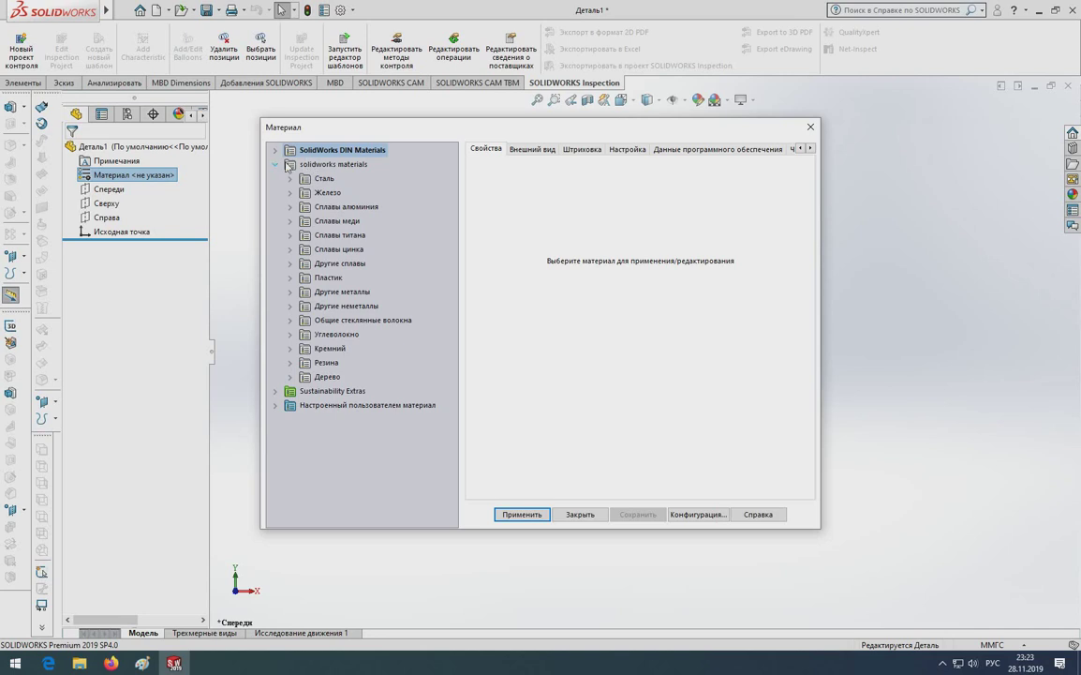
{"action": "left_click", "coordinate": [276, 164]}
{"action": "left_click", "coordinate": [276, 165]}
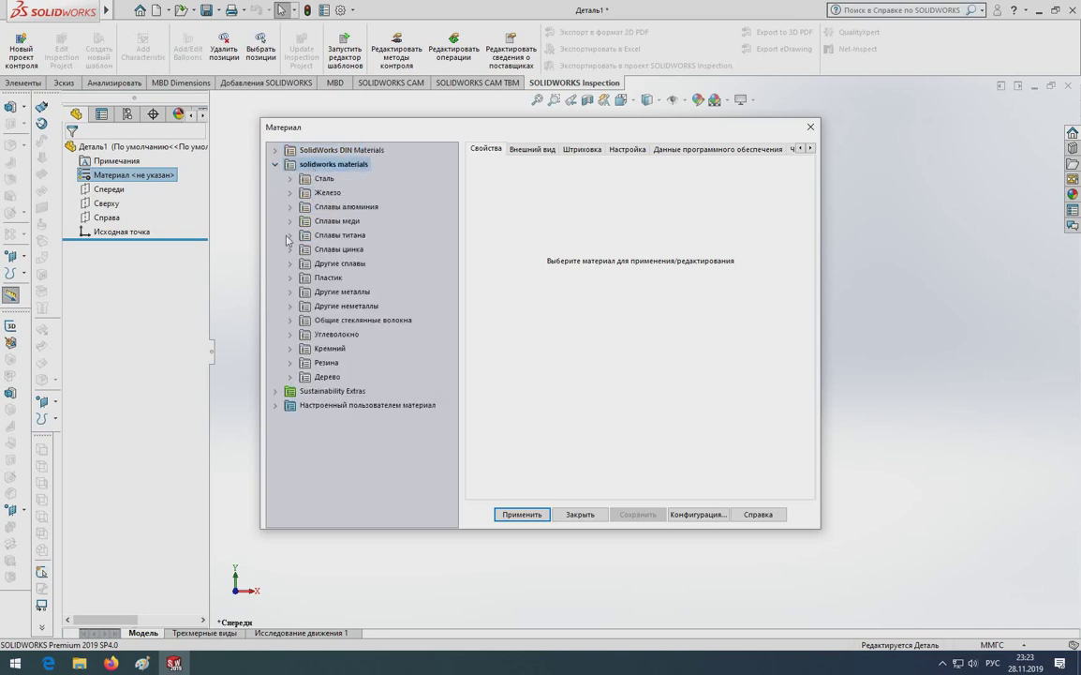
{"action": "left_click", "coordinate": [290, 207]}
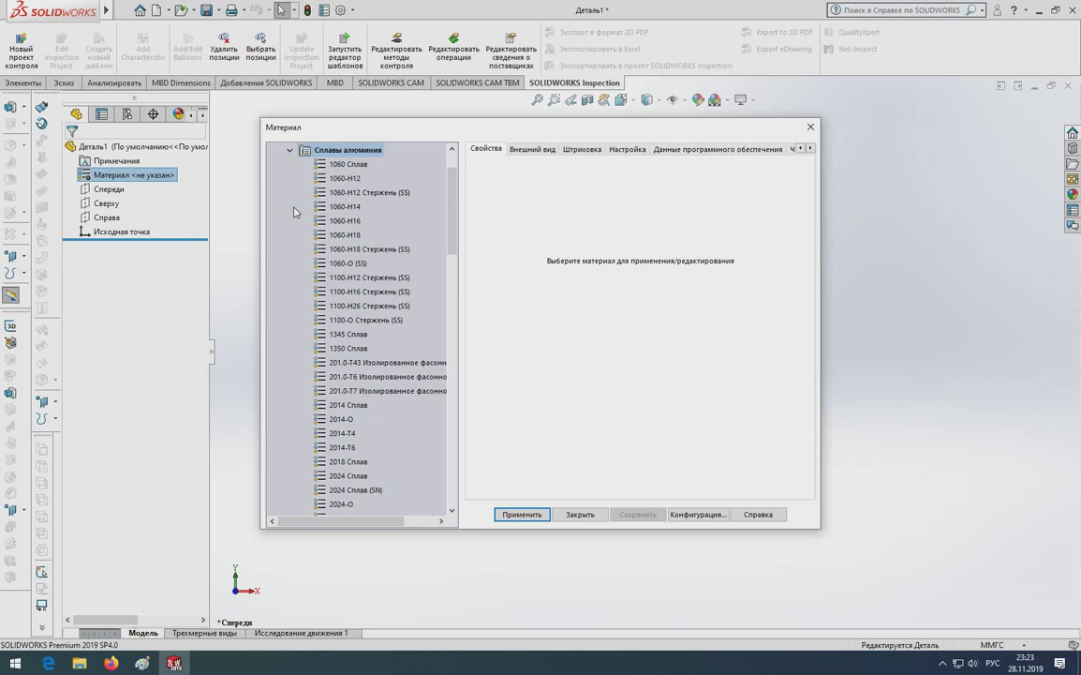
{"action": "scroll", "coordinate": [375, 281], "scroll_direction": "down", "scroll_amount": 5}
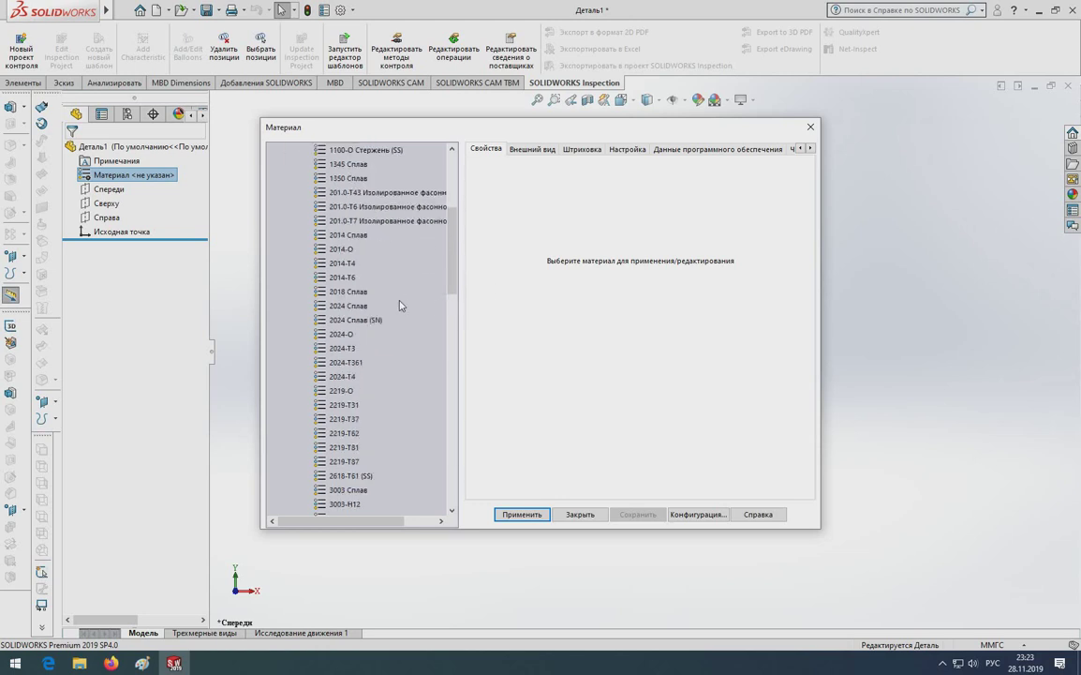
{"action": "scroll", "coordinate": [374, 281], "scroll_direction": "down", "scroll_amount": 5}
{"action": "scroll", "coordinate": [367, 321], "scroll_direction": "up", "scroll_amount": 3}
{"action": "scroll", "coordinate": [347, 281], "scroll_direction": "up", "scroll_amount": 3}
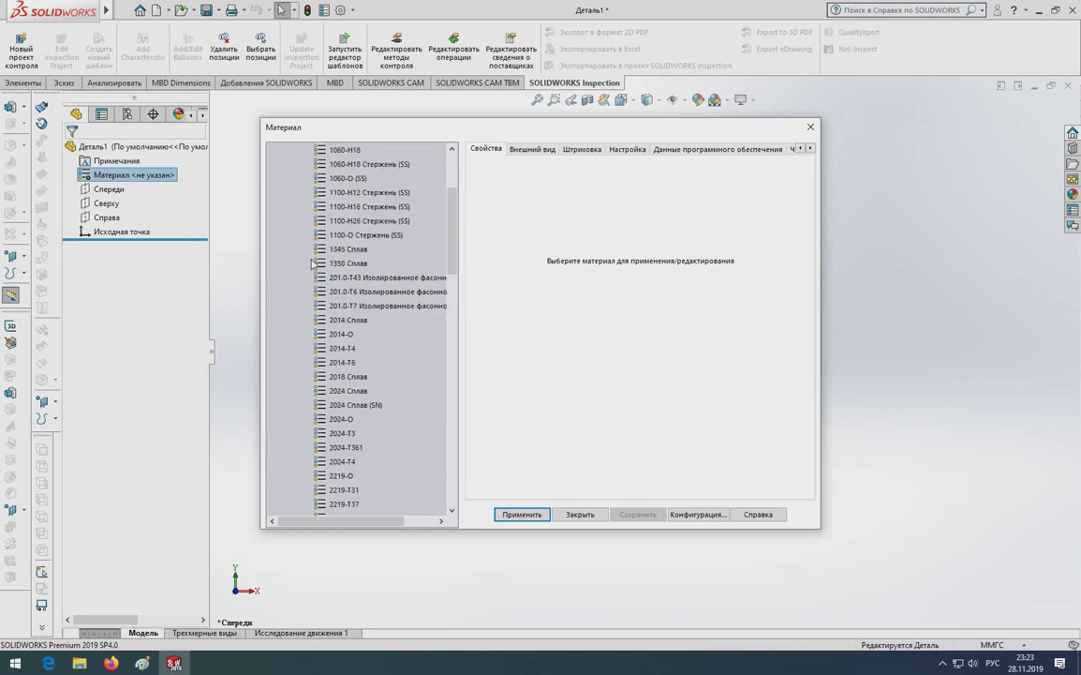
{"action": "scroll", "coordinate": [319, 244], "scroll_direction": "up", "scroll_amount": 3}
{"action": "left_click", "coordinate": [291, 207]}
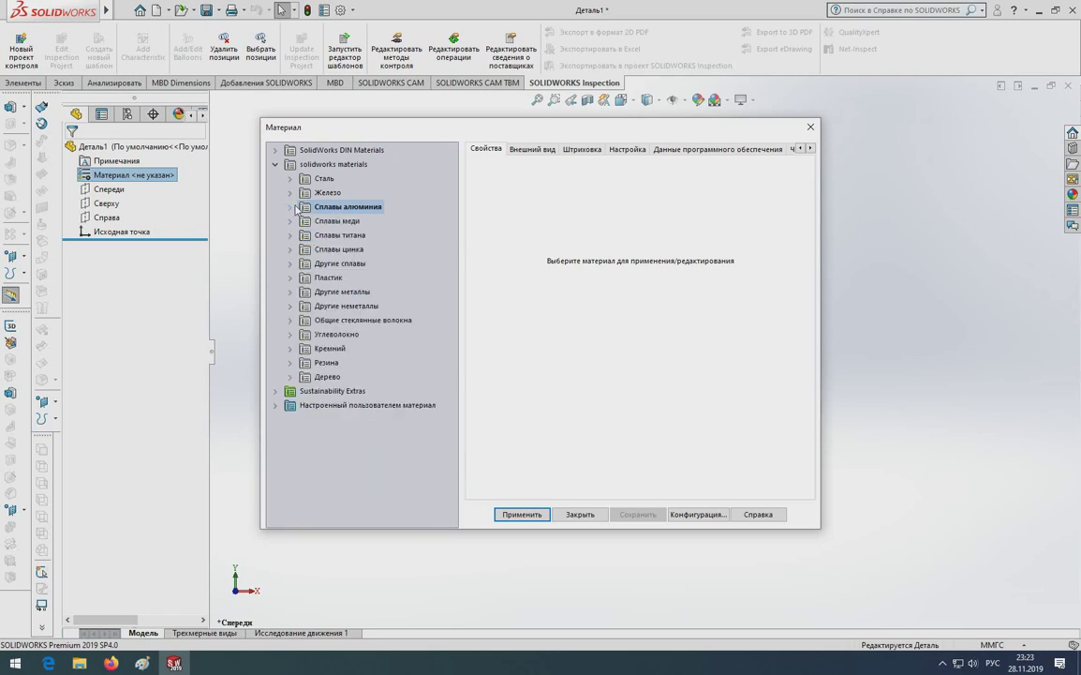
{"action": "left_click", "coordinate": [290, 178]}
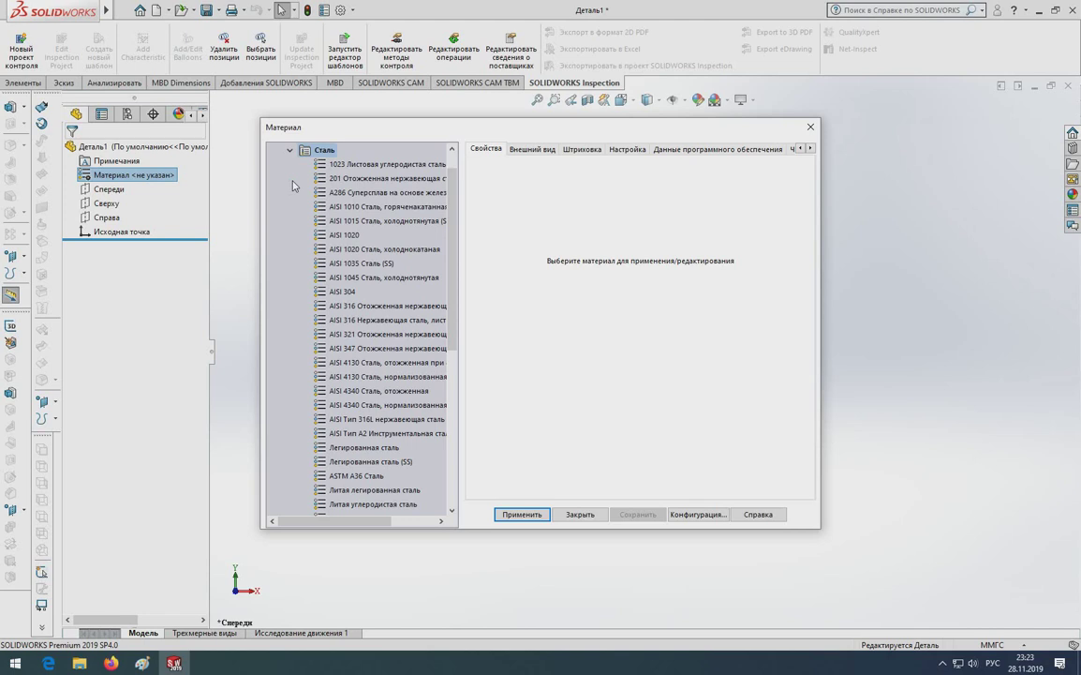
{"action": "scroll", "coordinate": [295, 234], "scroll_direction": "down", "scroll_amount": 2}
{"action": "scroll", "coordinate": [302, 328], "scroll_direction": "down", "scroll_amount": 1}
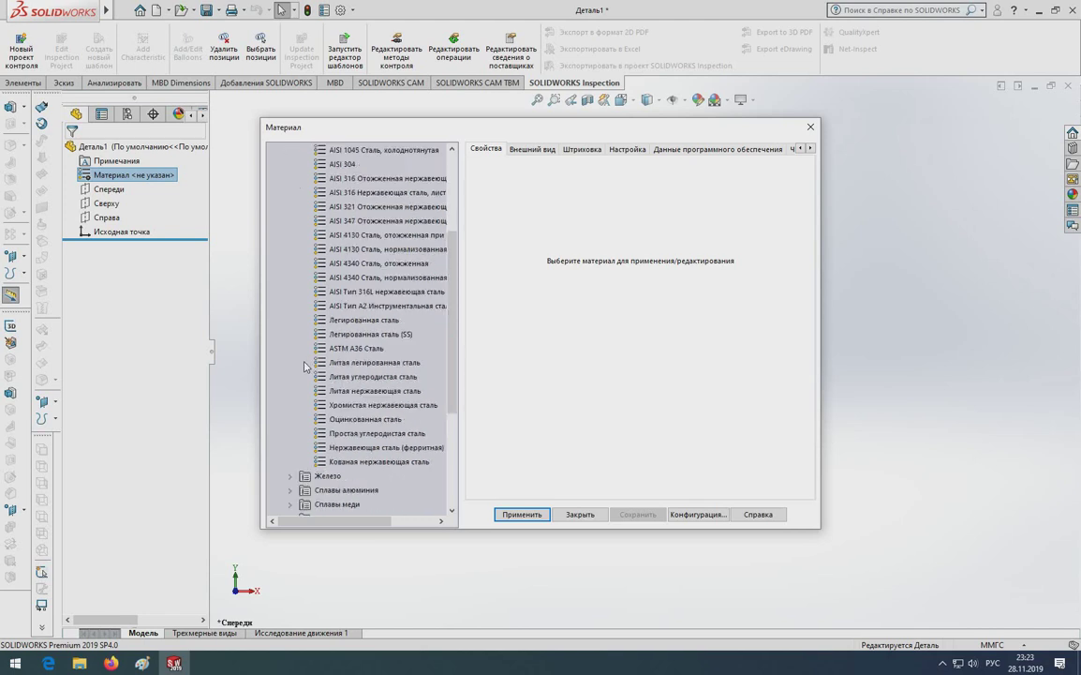
{"action": "left_click", "coordinate": [370, 435]}
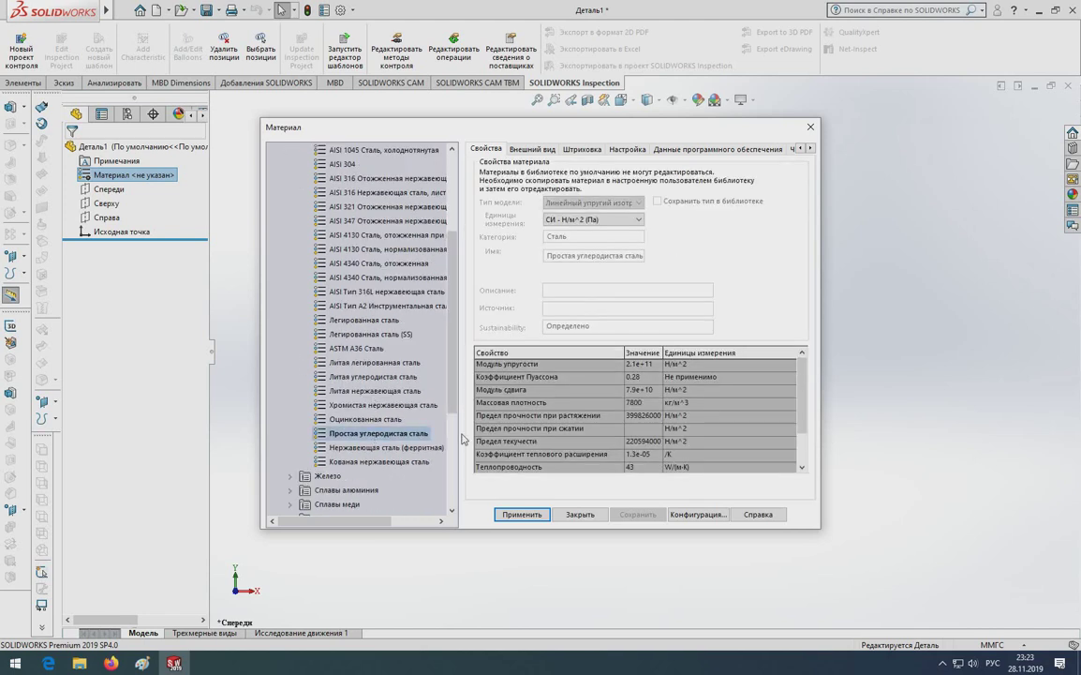
{"action": "scroll", "coordinate": [346, 299], "scroll_direction": "up", "scroll_amount": 4}
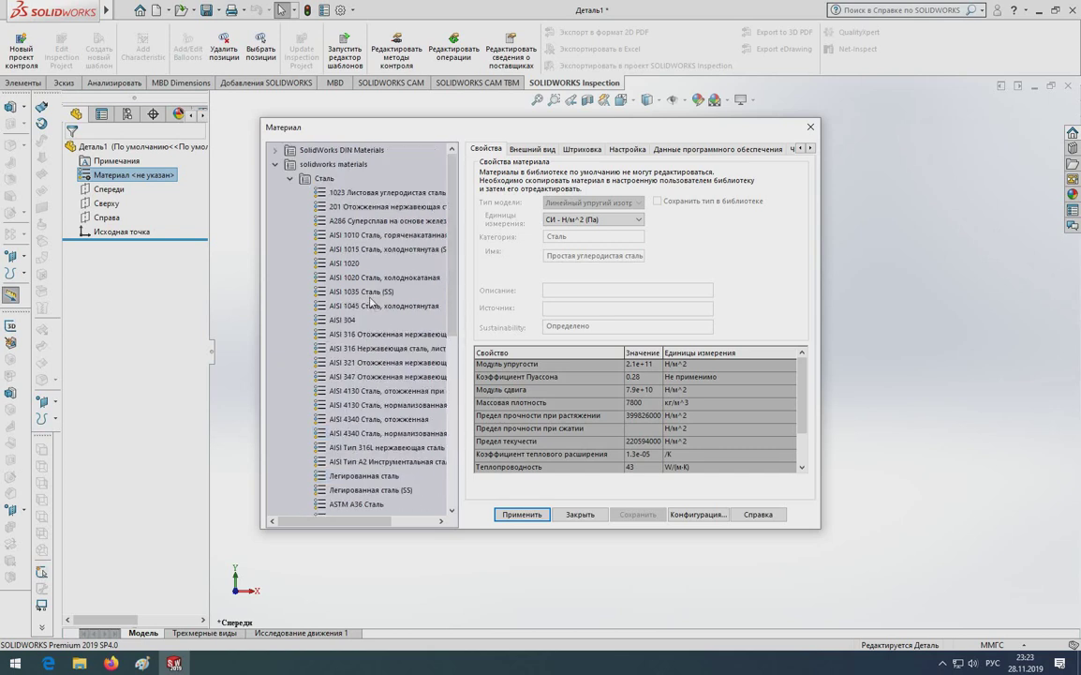
{"action": "left_click", "coordinate": [289, 181]}
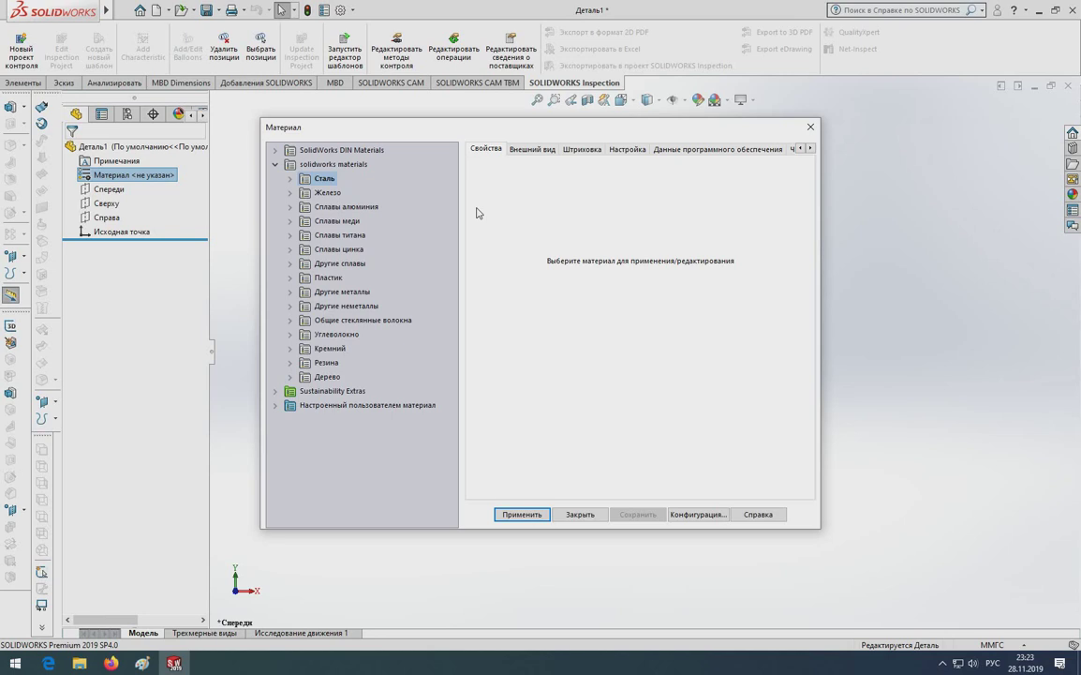
{"action": "left_click", "coordinate": [812, 128]}
- In the Материалы ГОСТ_SW folder, delete shader_mapping.dat and solidworks materials.sldmat
{"action": "left_click", "coordinate": [80, 665]}
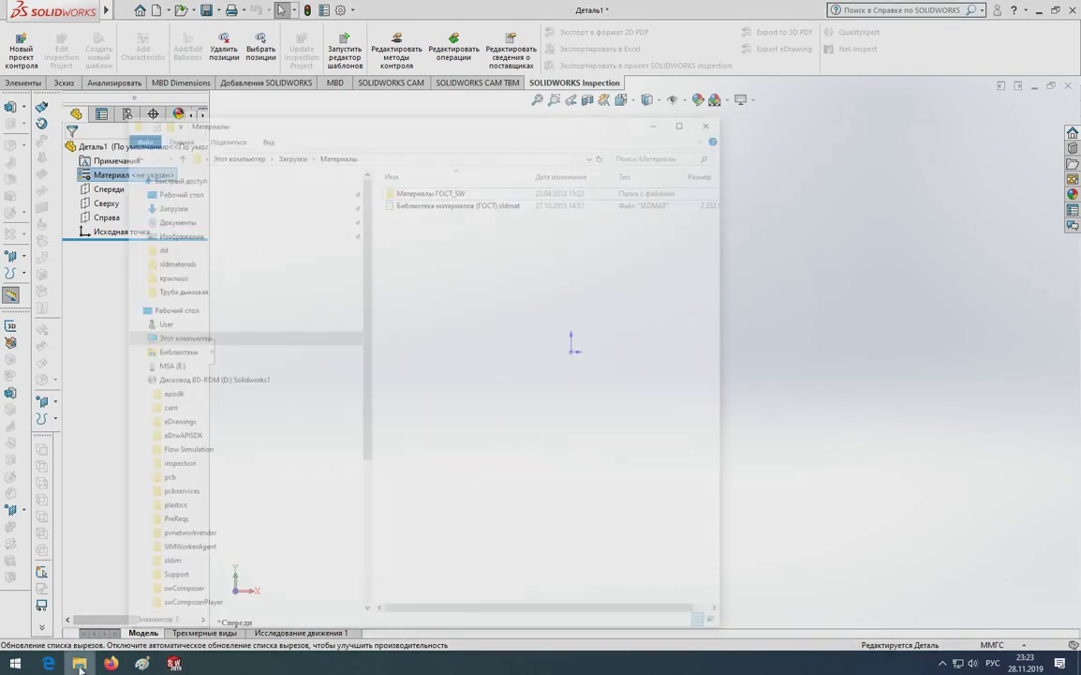
{"action": "left_click_drag", "start_coordinate": [398, 60], "coordinate": [588, 60]}
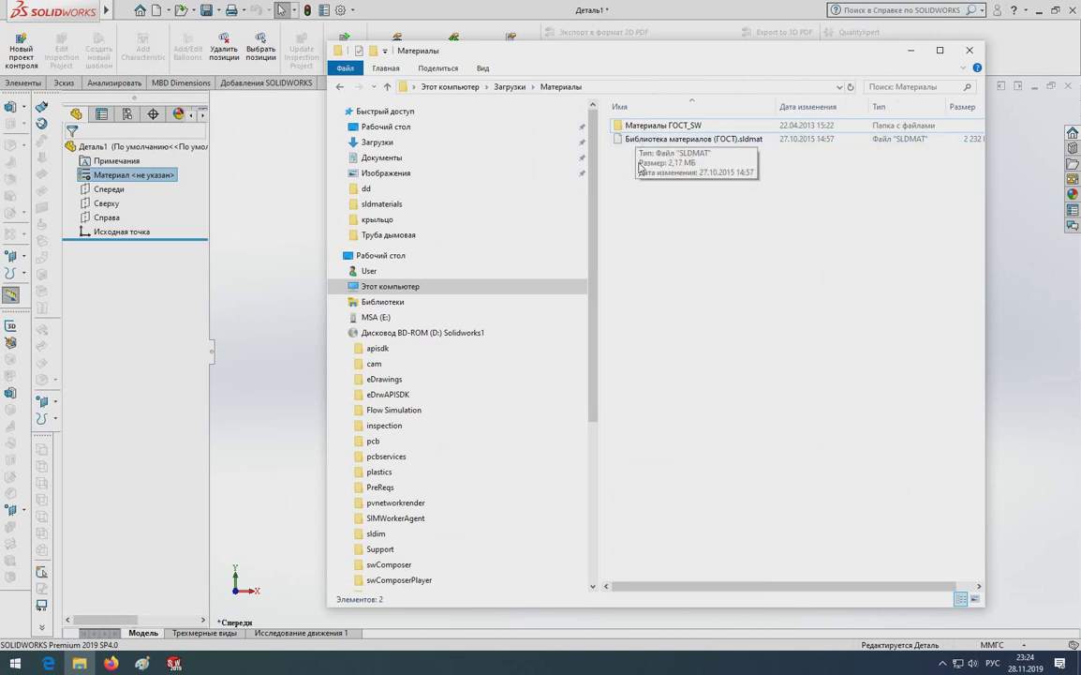
{"action": "double_click", "coordinate": [649, 125]}
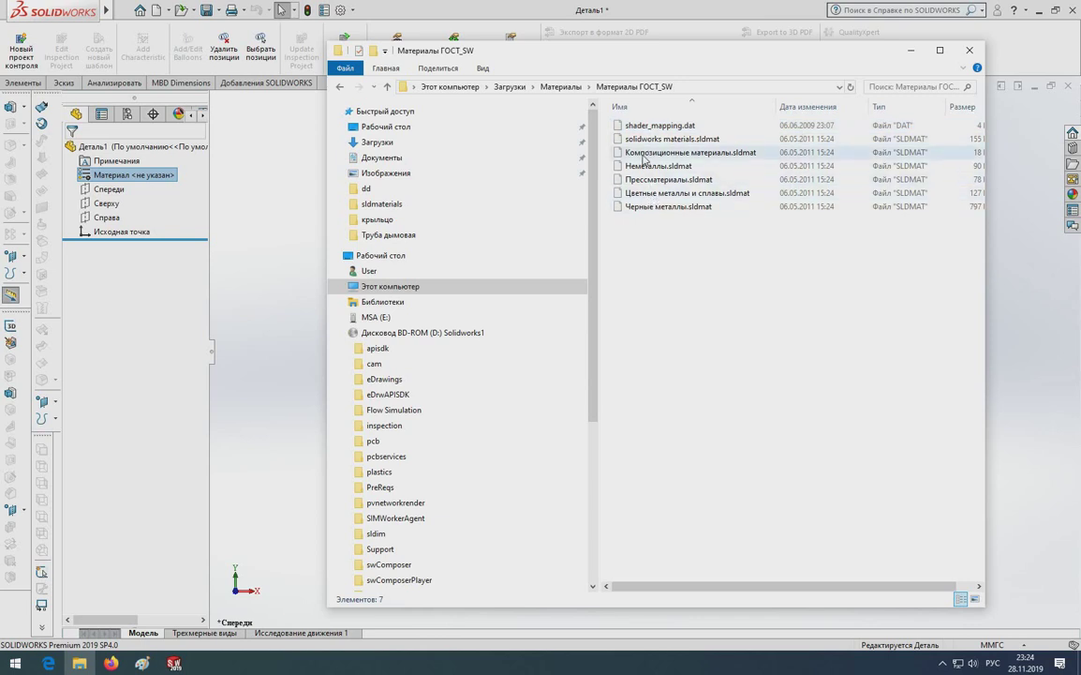
{"action": "left_click", "coordinate": [623, 125]}
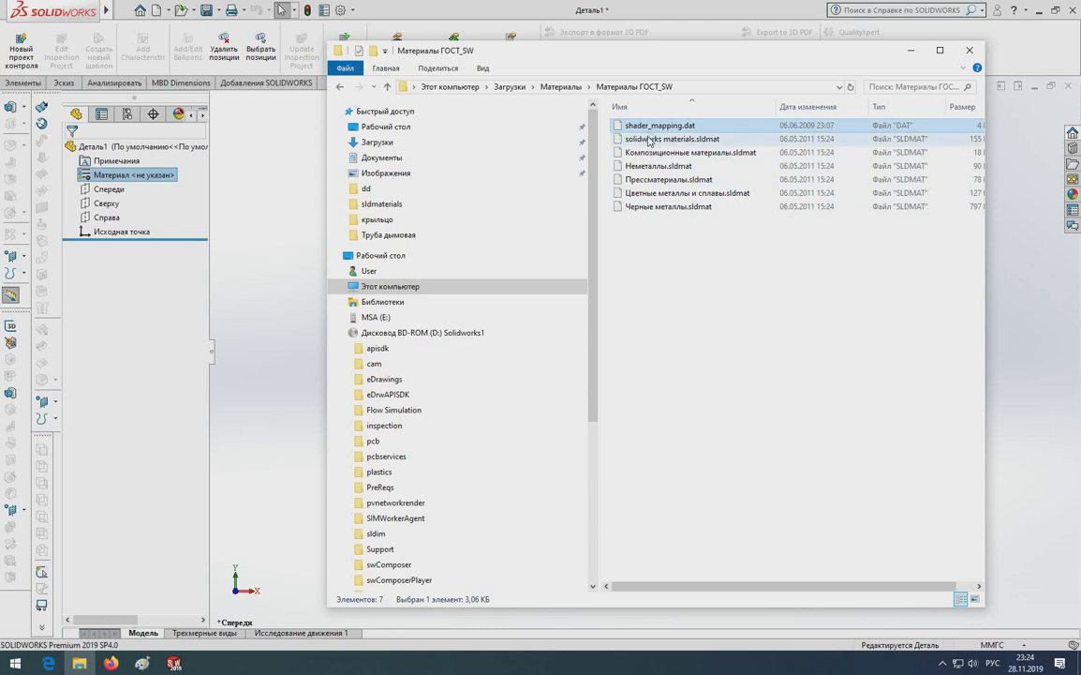
{"action": "key", "text": "Delete"}
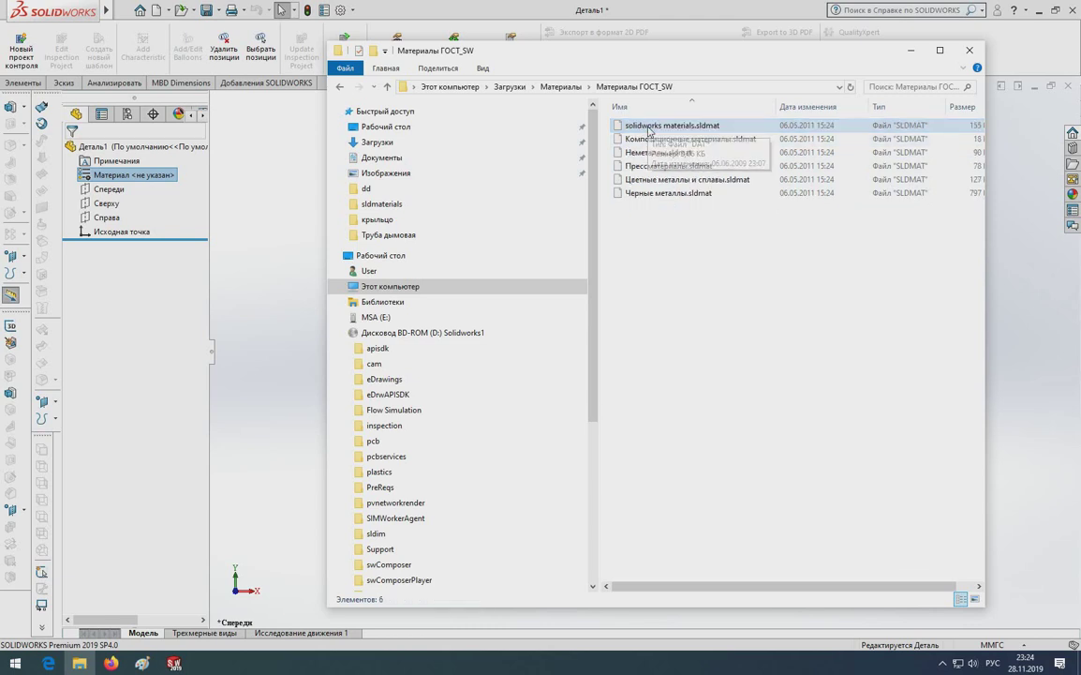
{"action": "key", "text": "Delete"}
- Copy the five remaining material files up into the Материалы folder
{"action": "left_click_drag", "start_coordinate": [652, 191], "coordinate": [641, 127]}
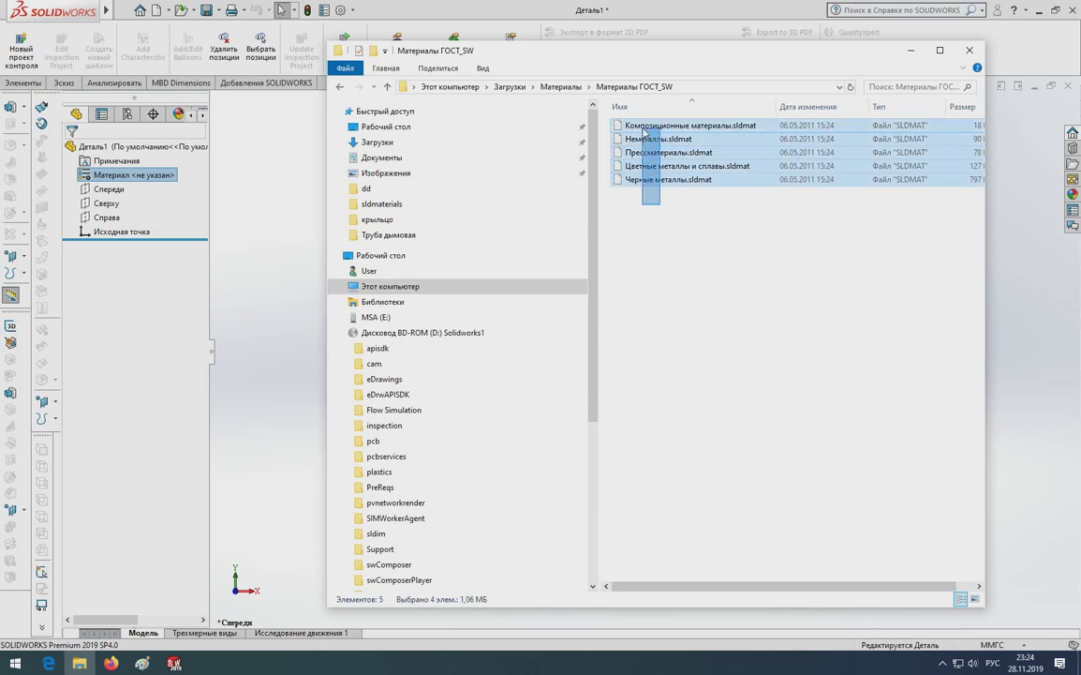
{"action": "right_click", "coordinate": [640, 128]}
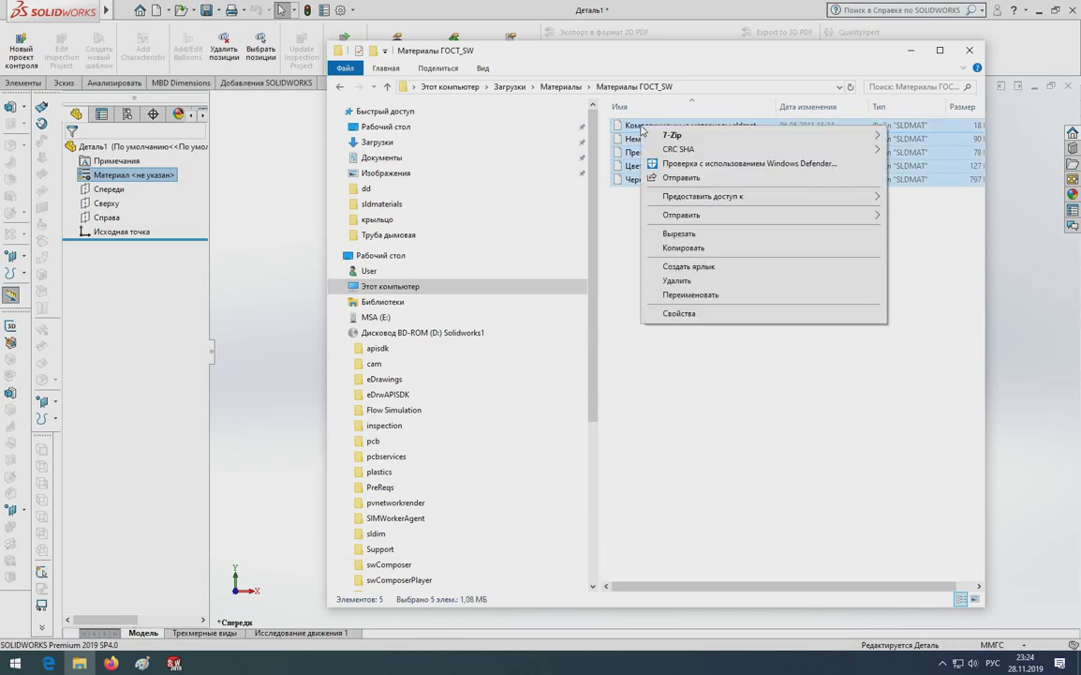
{"action": "left_click", "coordinate": [681, 247]}
{"action": "left_click", "coordinate": [560, 86]}
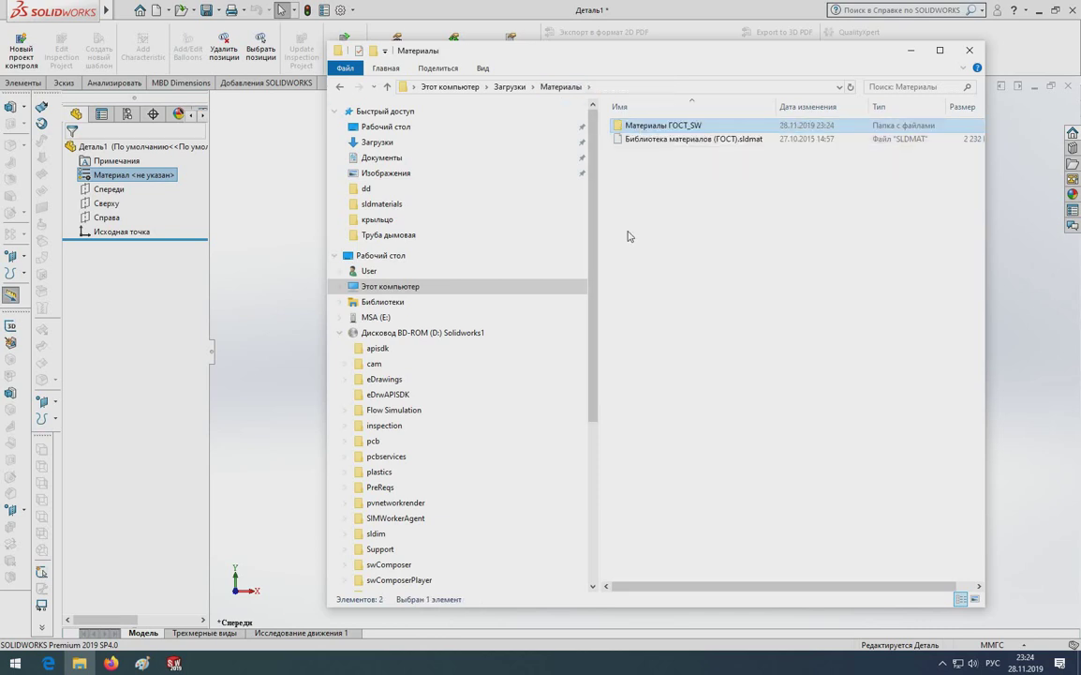
{"action": "right_click", "coordinate": [640, 213]}
{"action": "left_click", "coordinate": [676, 297]}
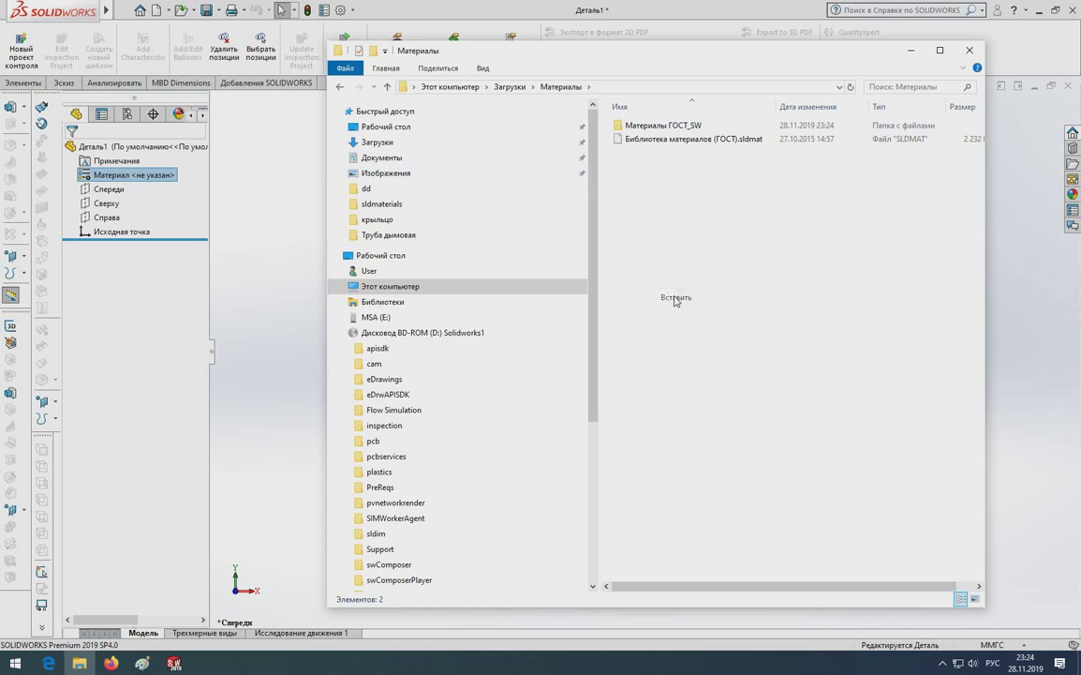
- Delete the Материалы ГОСТ_SW subfolder and copy all six .sldmat library files
{"action": "right_click", "coordinate": [647, 129]}
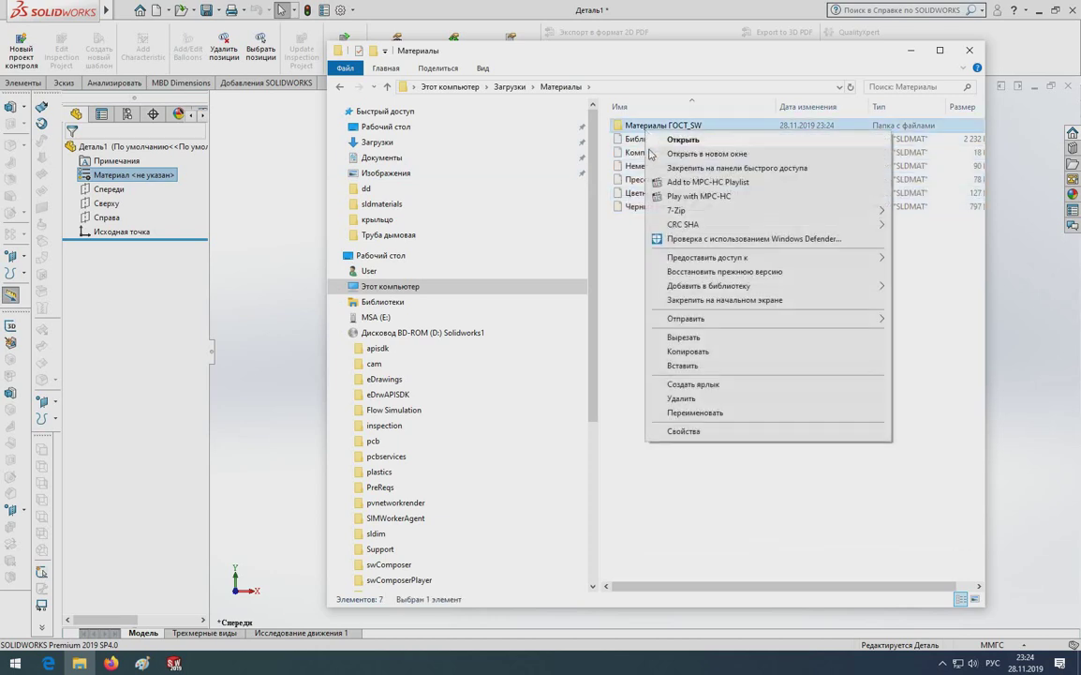
{"action": "left_click", "coordinate": [681, 398]}
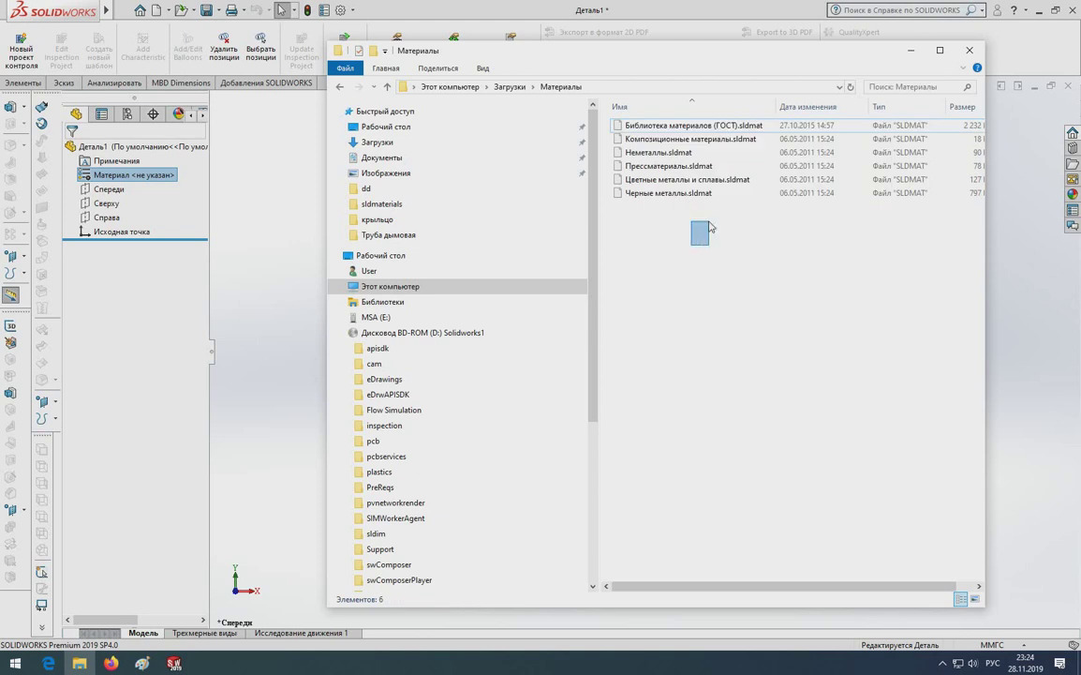
{"action": "left_click_drag", "start_coordinate": [732, 217], "coordinate": [643, 122]}
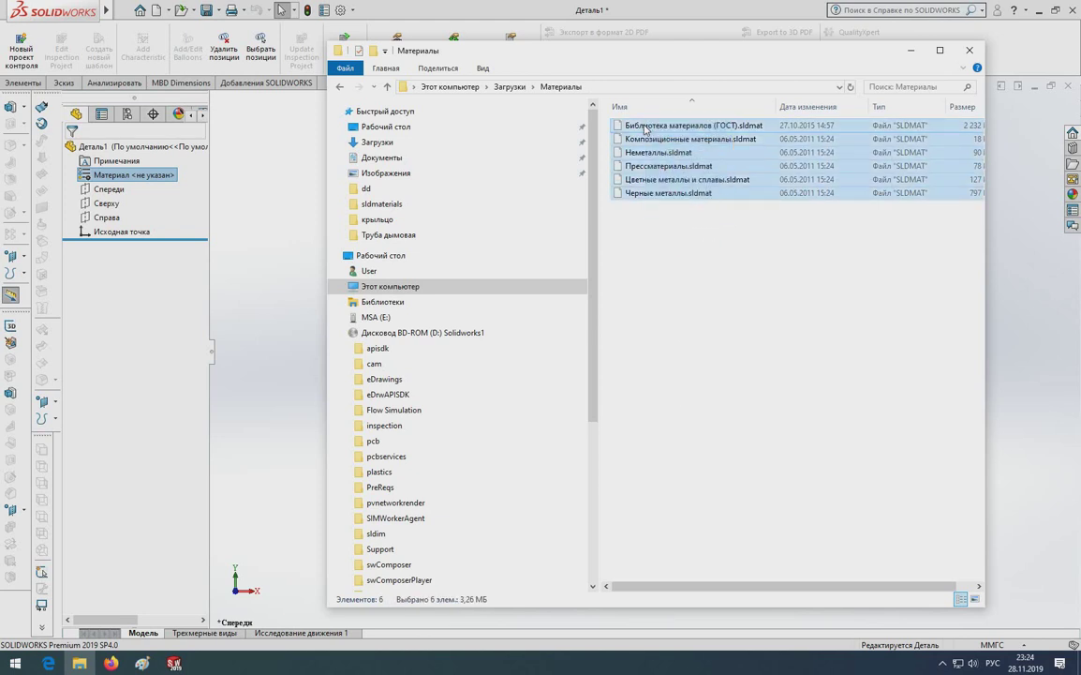
{"action": "right_click", "coordinate": [644, 126]}
{"action": "left_click", "coordinate": [672, 247]}
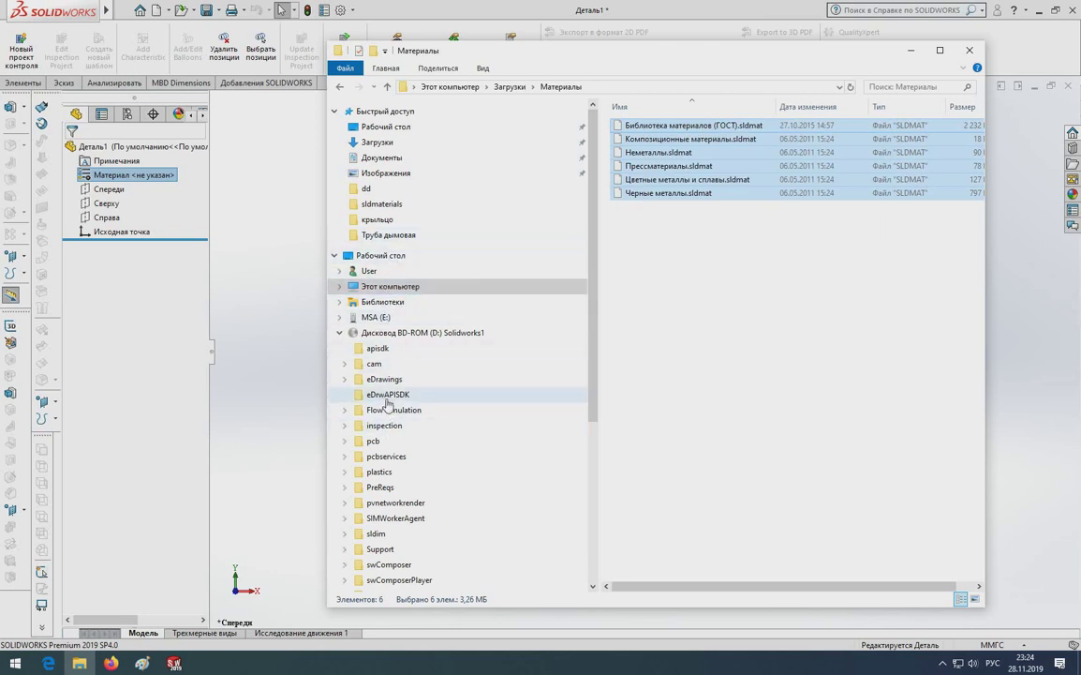
- Browse to C:\Program Files\SOLIDWORKS Corp\SOLIDWORKS\lang\russian\sldmaterials
{"action": "left_click", "coordinate": [384, 285]}
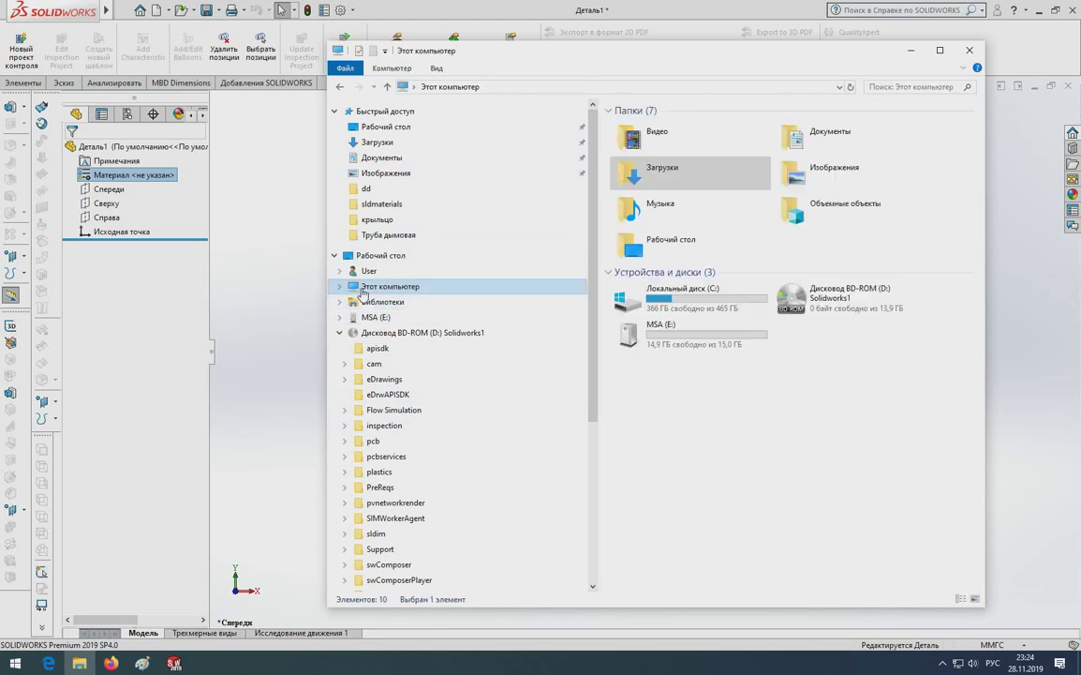
{"action": "double_click", "coordinate": [639, 294]}
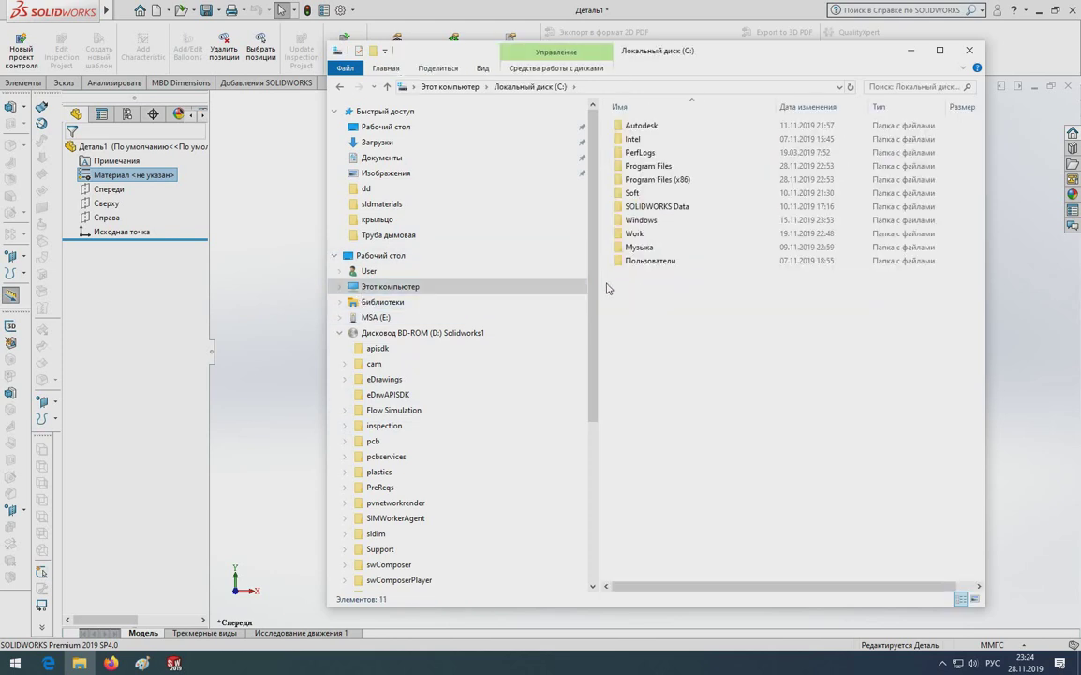
{"action": "double_click", "coordinate": [649, 165]}
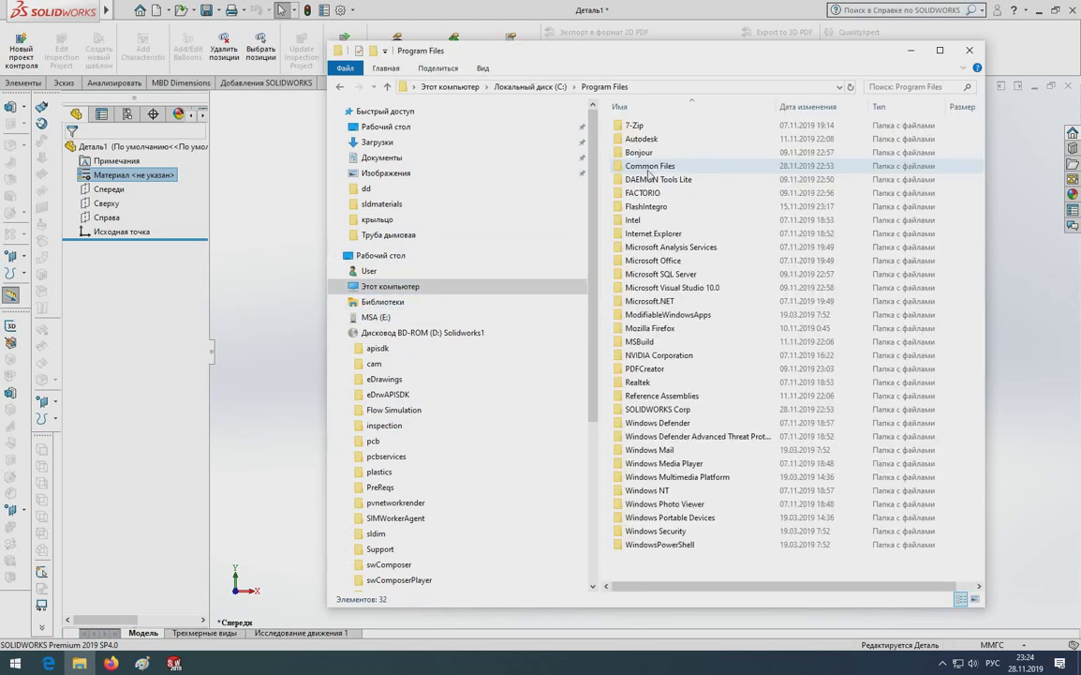
{"action": "double_click", "coordinate": [663, 410]}
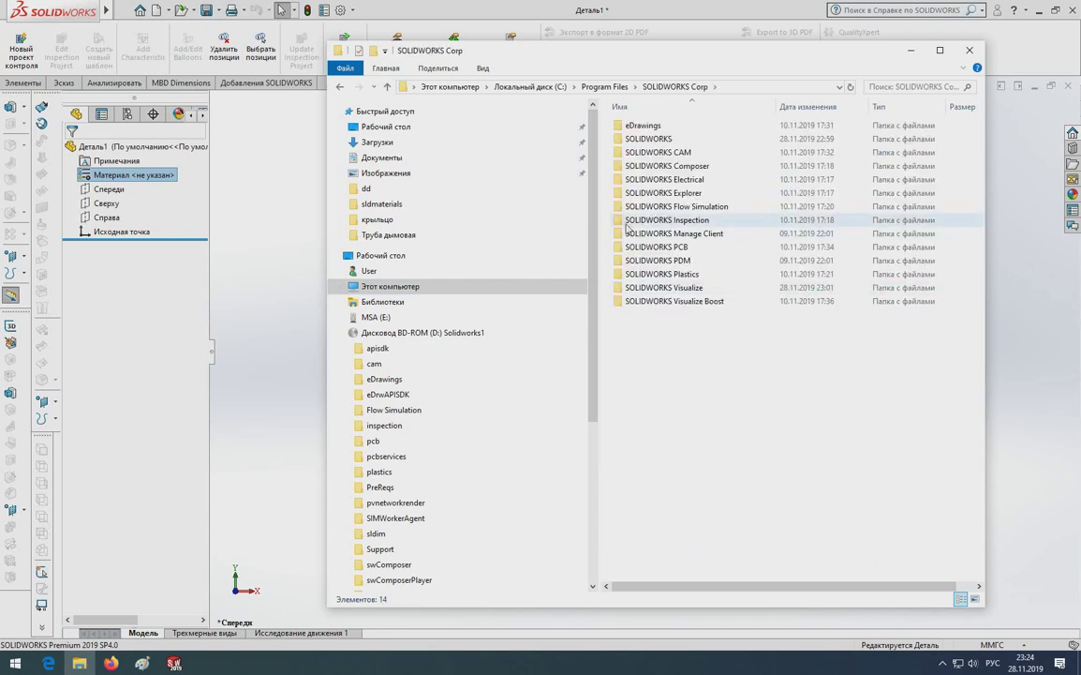
{"action": "left_click", "coordinate": [646, 139]}
{"action": "double_click", "coordinate": [646, 139]}
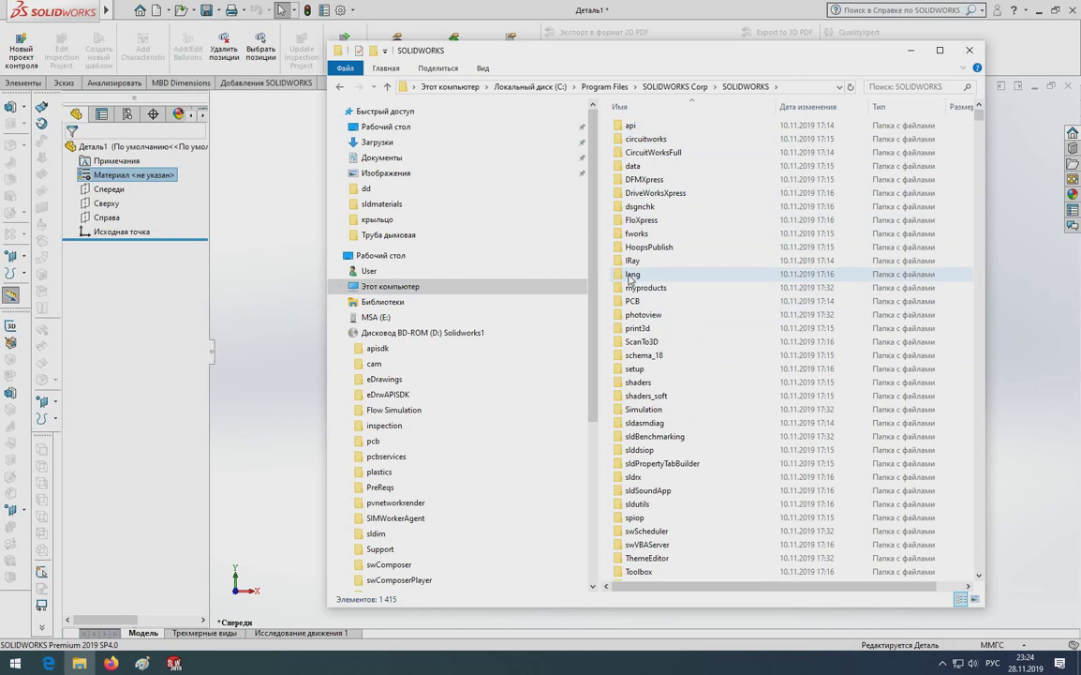
{"action": "double_click", "coordinate": [630, 274]}
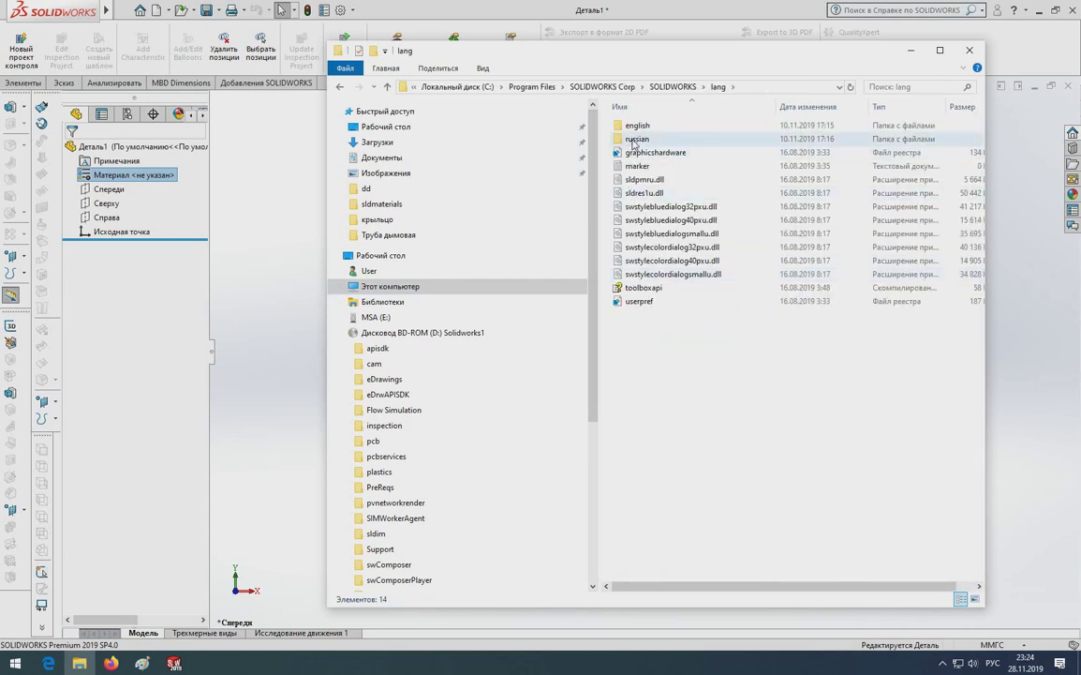
{"action": "double_click", "coordinate": [634, 142]}
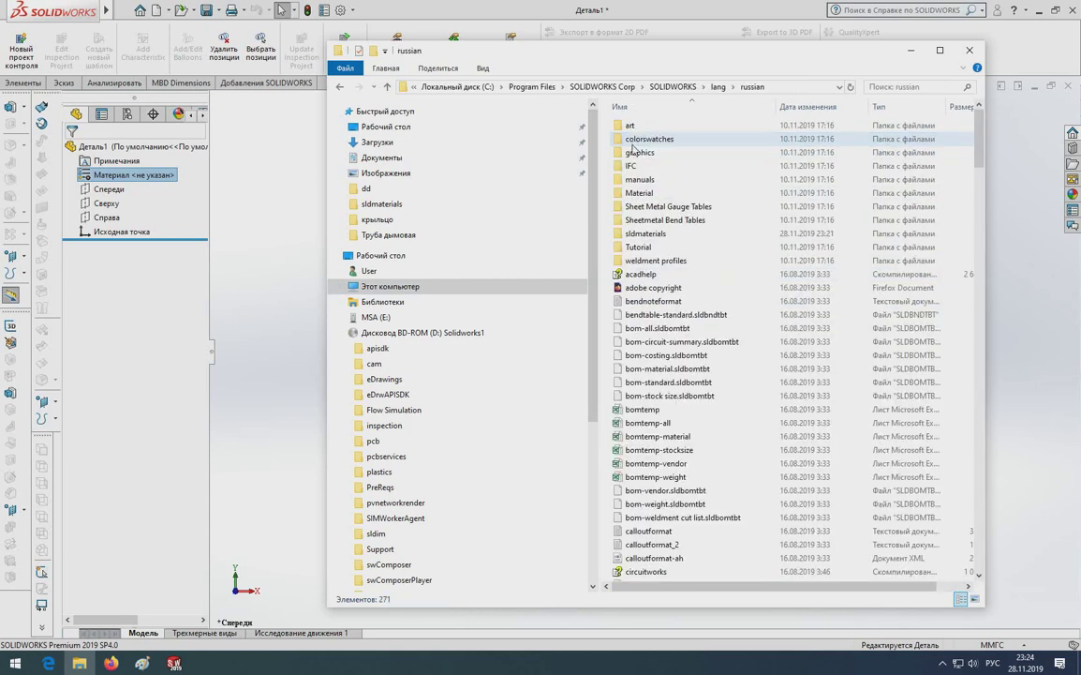
{"action": "double_click", "coordinate": [631, 235]}
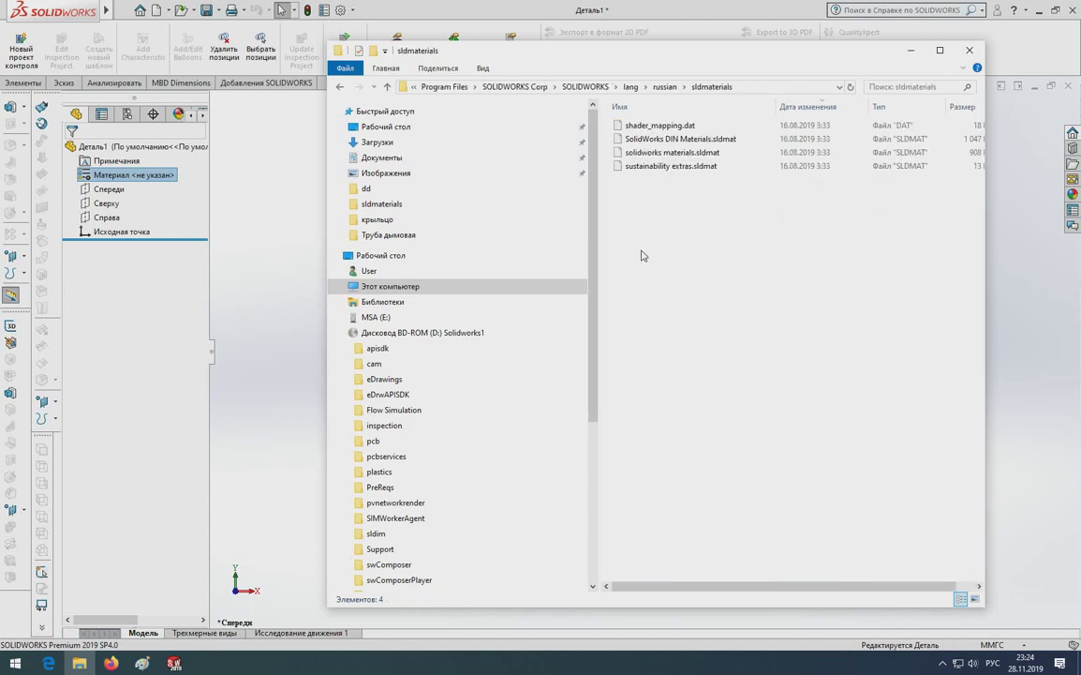
- Paste the six material libraries there, granting administrator permission, then close Explorer
{"action": "right_click", "coordinate": [643, 255]}
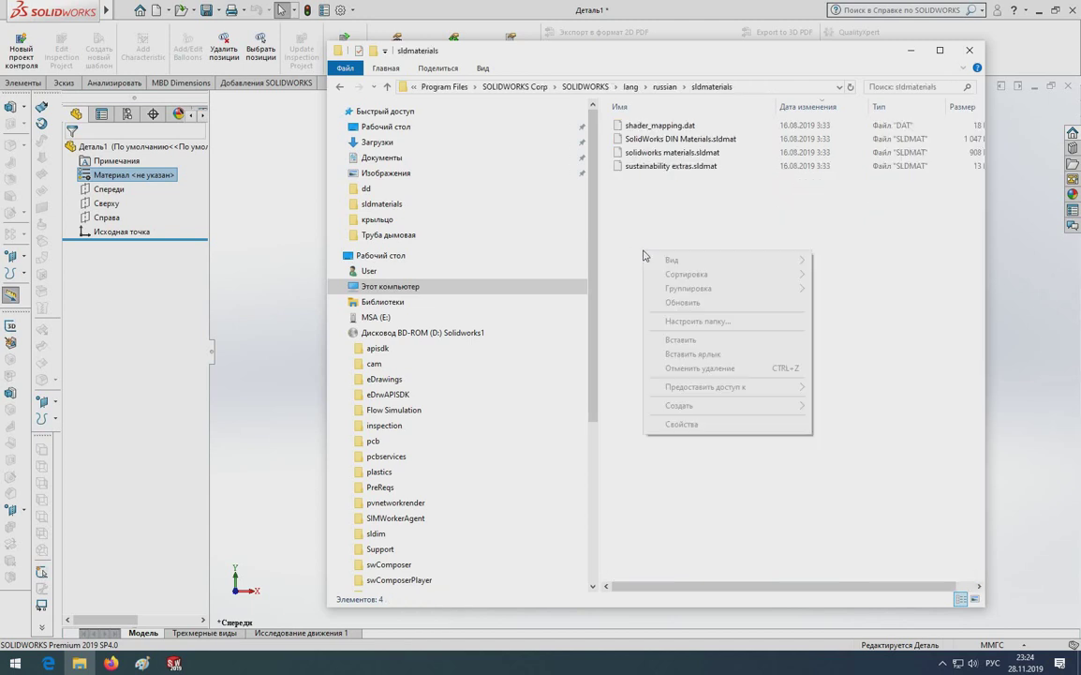
{"action": "left_click", "coordinate": [684, 343]}
{"action": "left_click", "coordinate": [503, 278]}
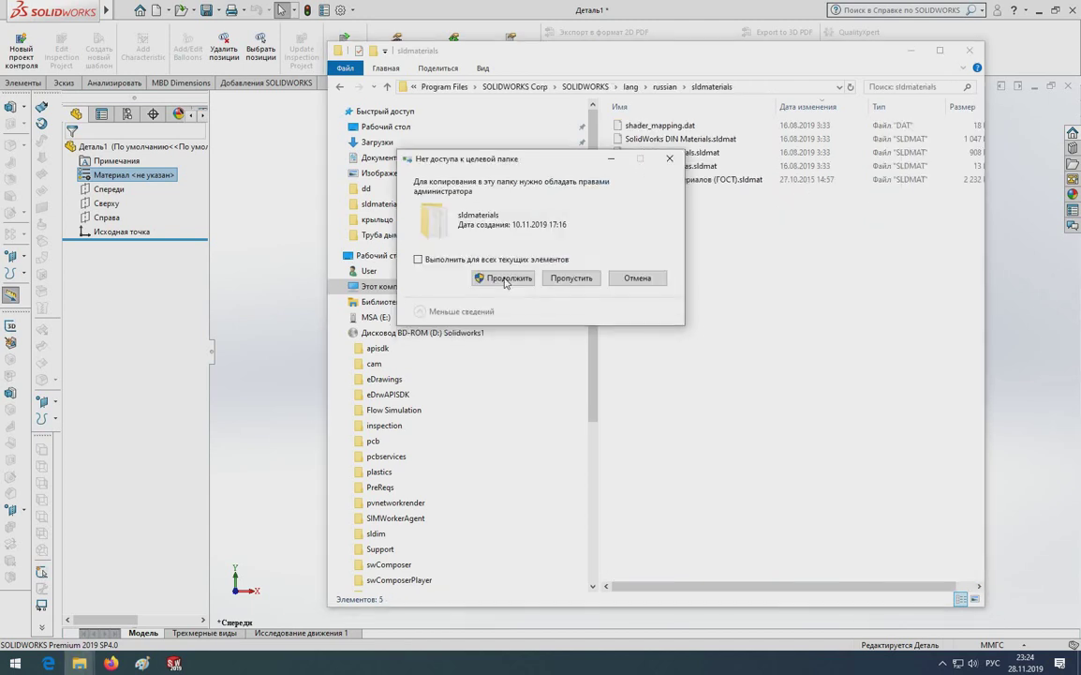
{"action": "left_click", "coordinate": [504, 279]}
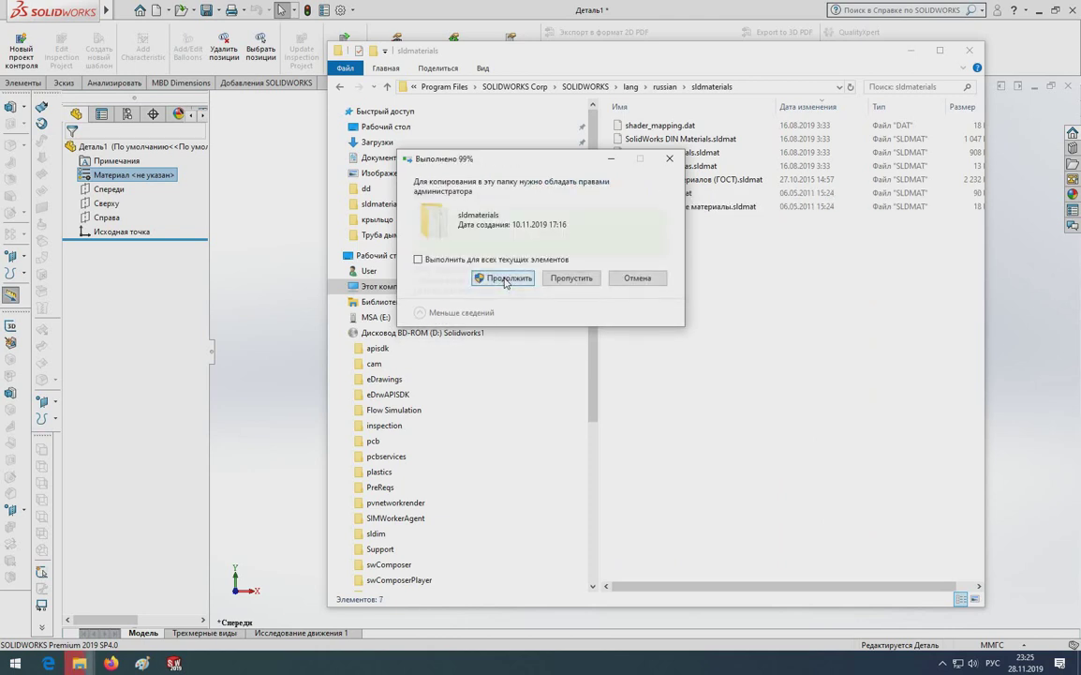
{"action": "left_click", "coordinate": [505, 279]}
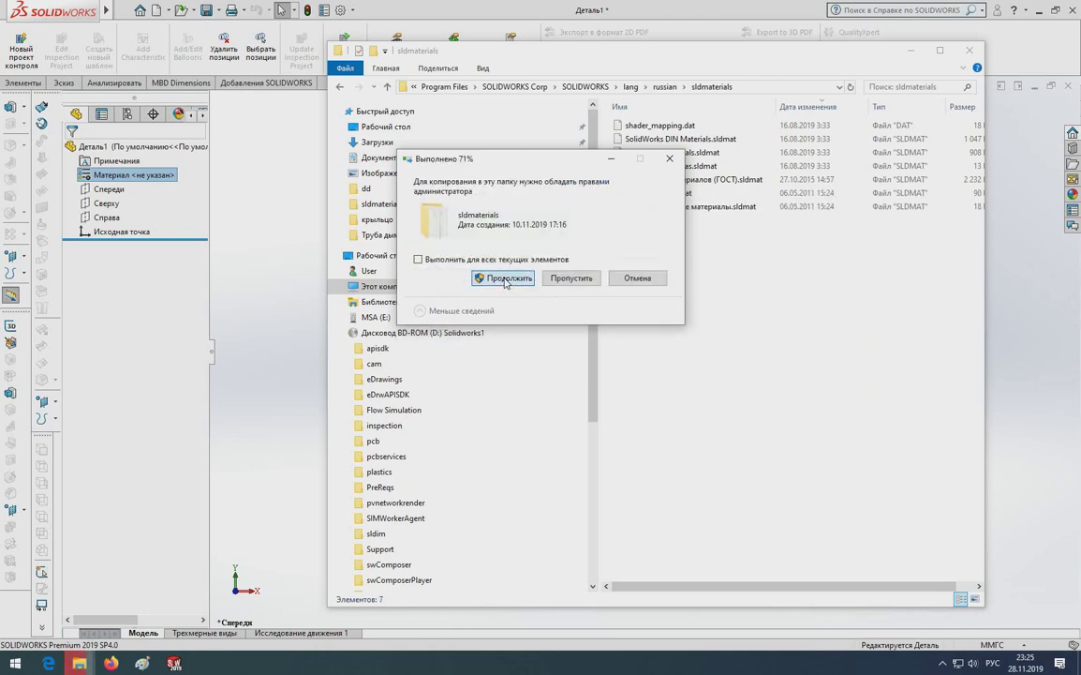
{"action": "key", "text": "Return"}
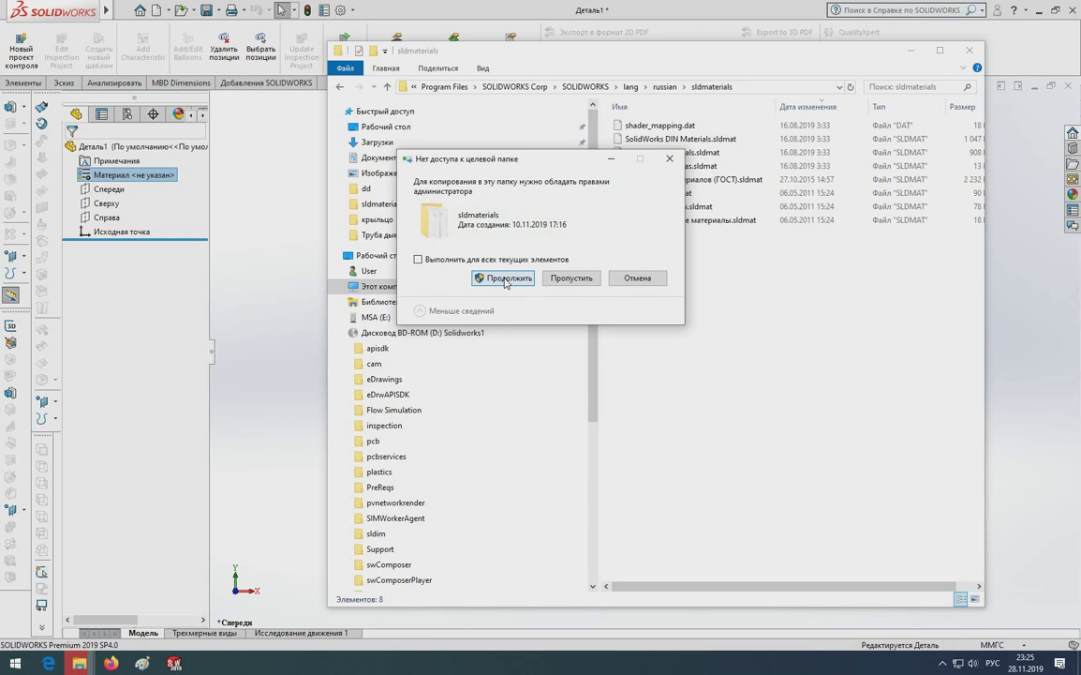
{"action": "left_click", "coordinate": [504, 279]}
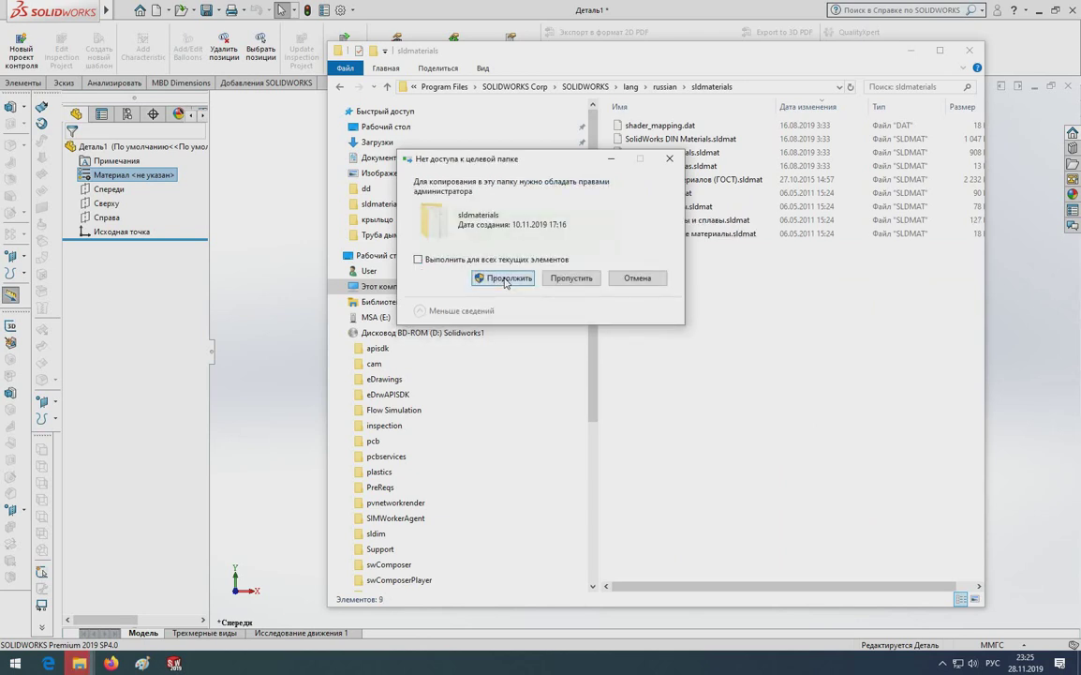
{"action": "left_click", "coordinate": [504, 279]}
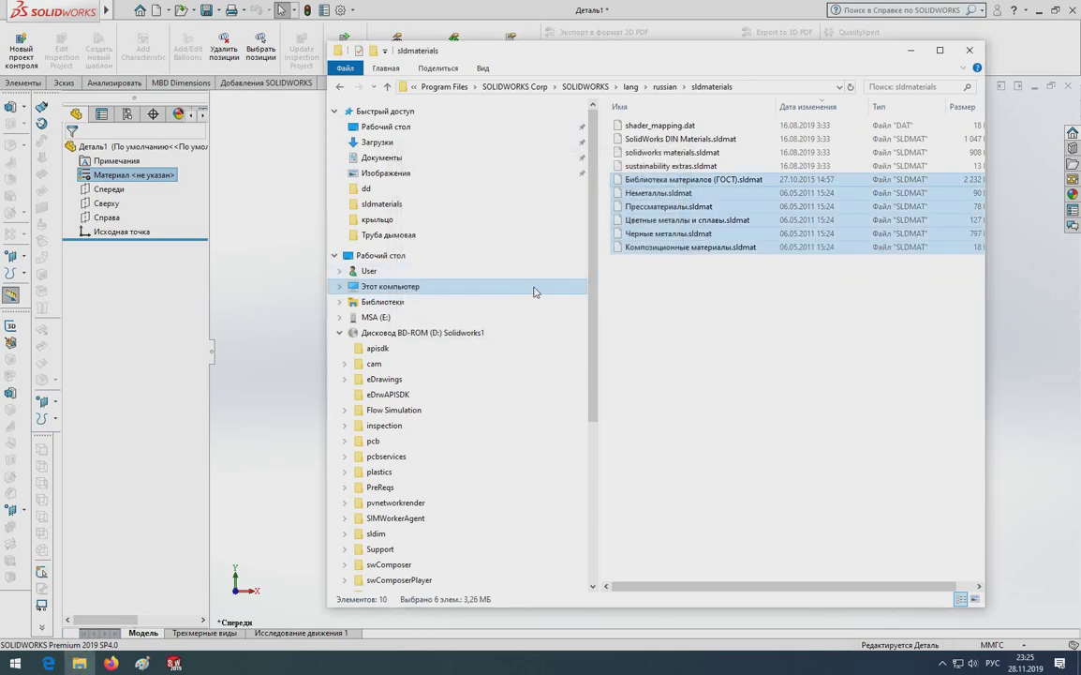
{"action": "left_click", "coordinate": [723, 319]}
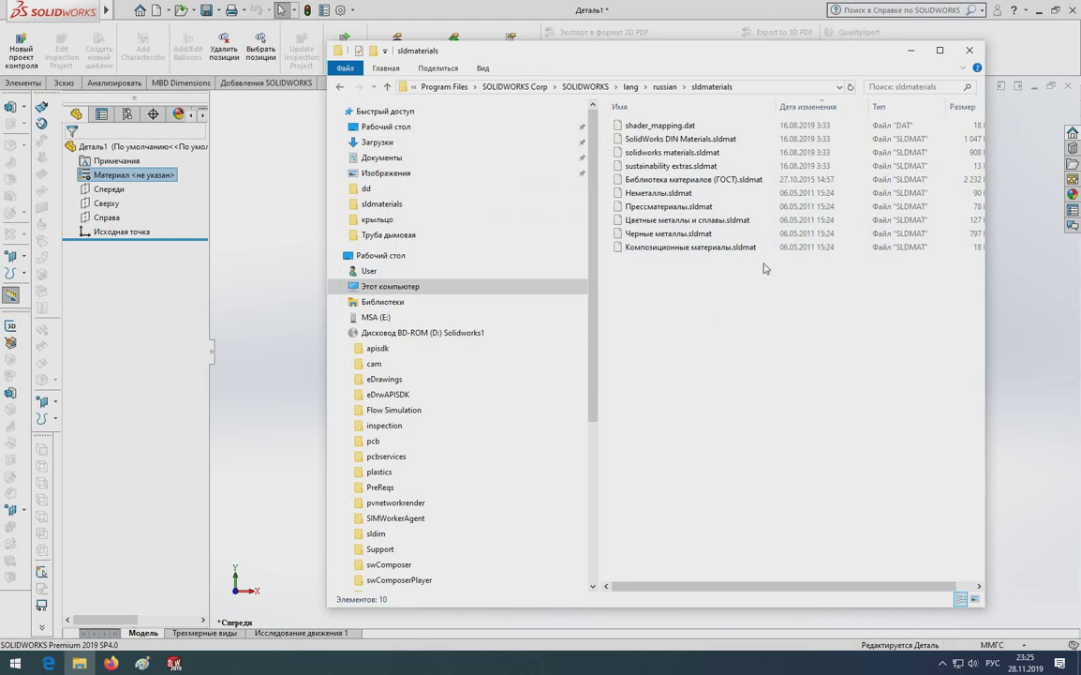
{"action": "left_click", "coordinate": [969, 49]}
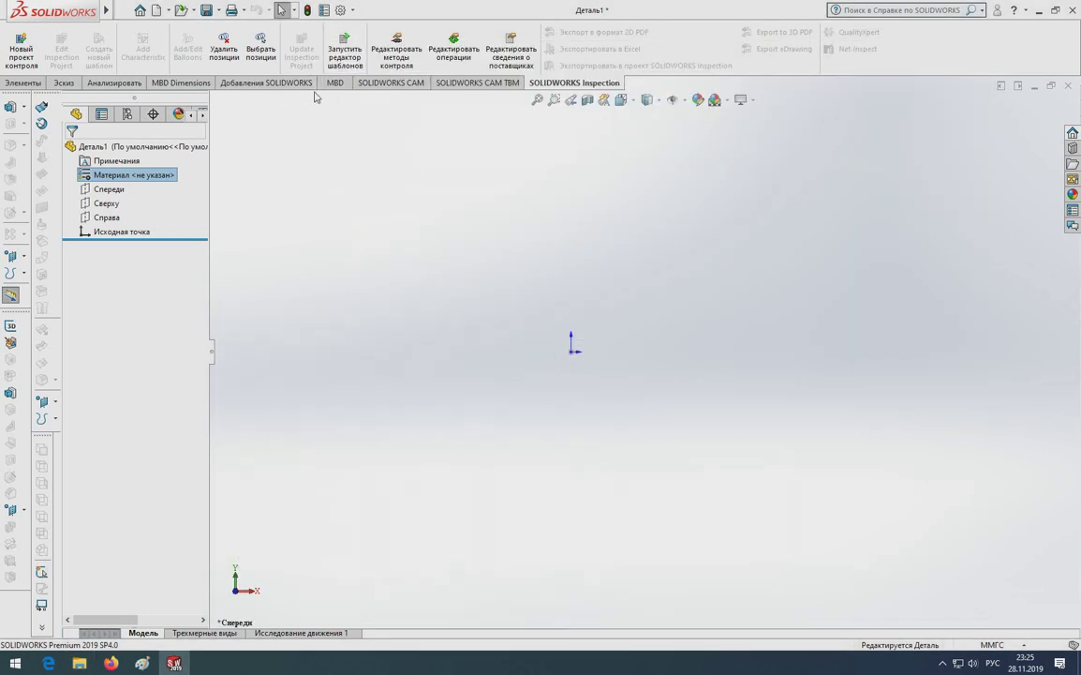
- Open Edit Material and collapse the solidworks materials and SolidWorks DIN Materials libraries
{"action": "right_click", "coordinate": [114, 179]}
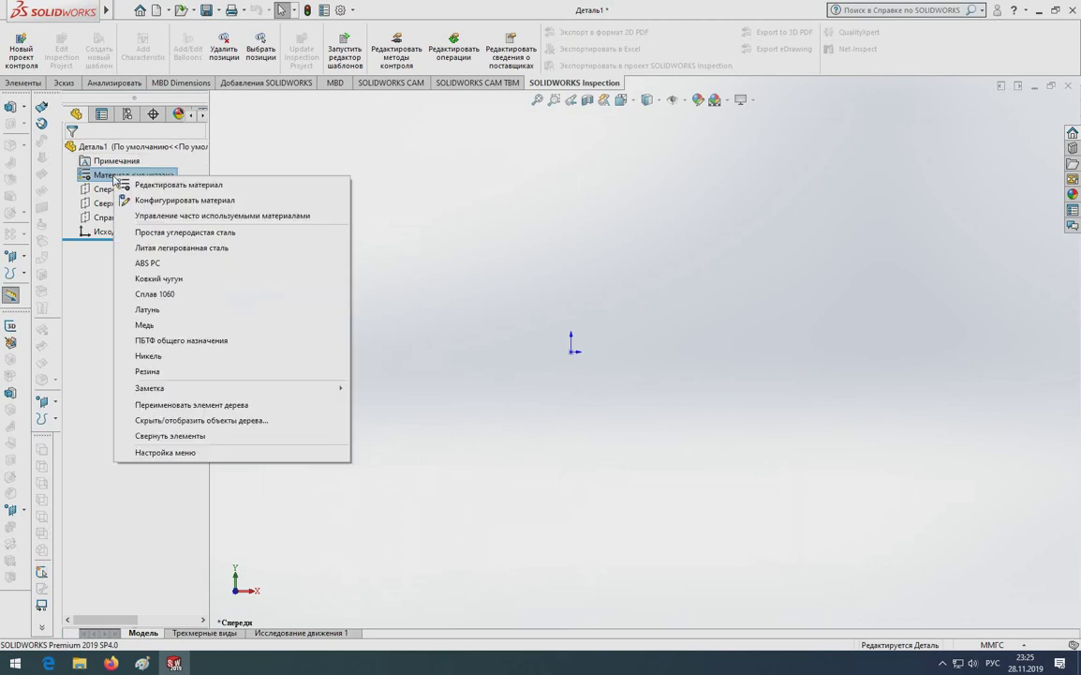
{"action": "left_click", "coordinate": [107, 166]}
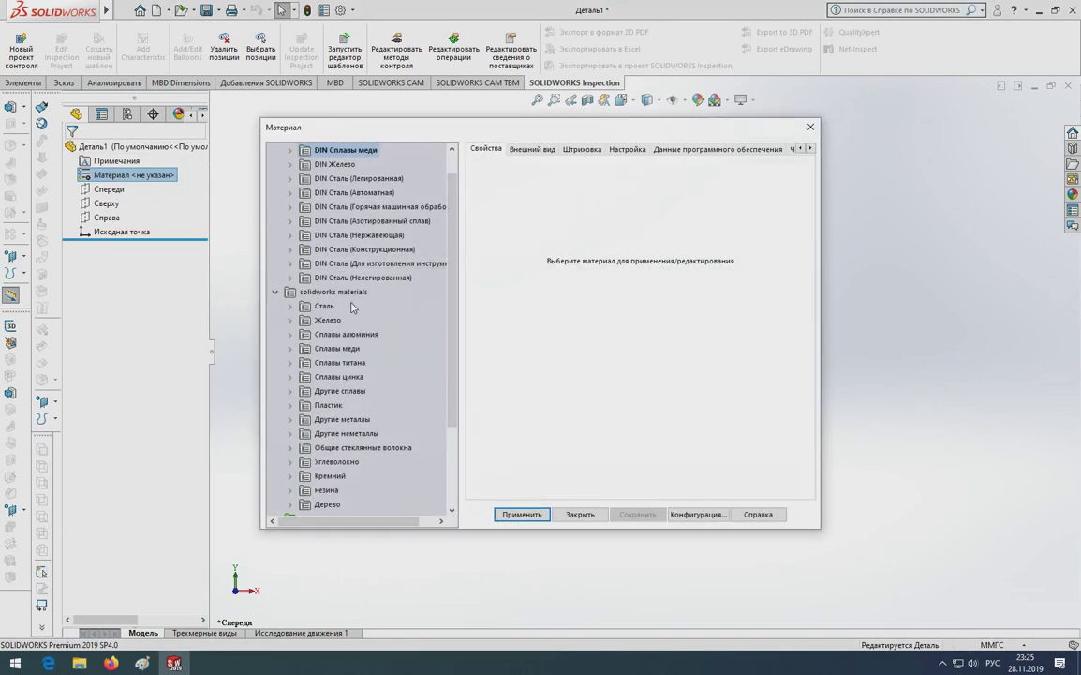
{"action": "scroll", "coordinate": [319, 277], "scroll_direction": "down", "scroll_amount": 3}
{"action": "left_click", "coordinate": [276, 178]}
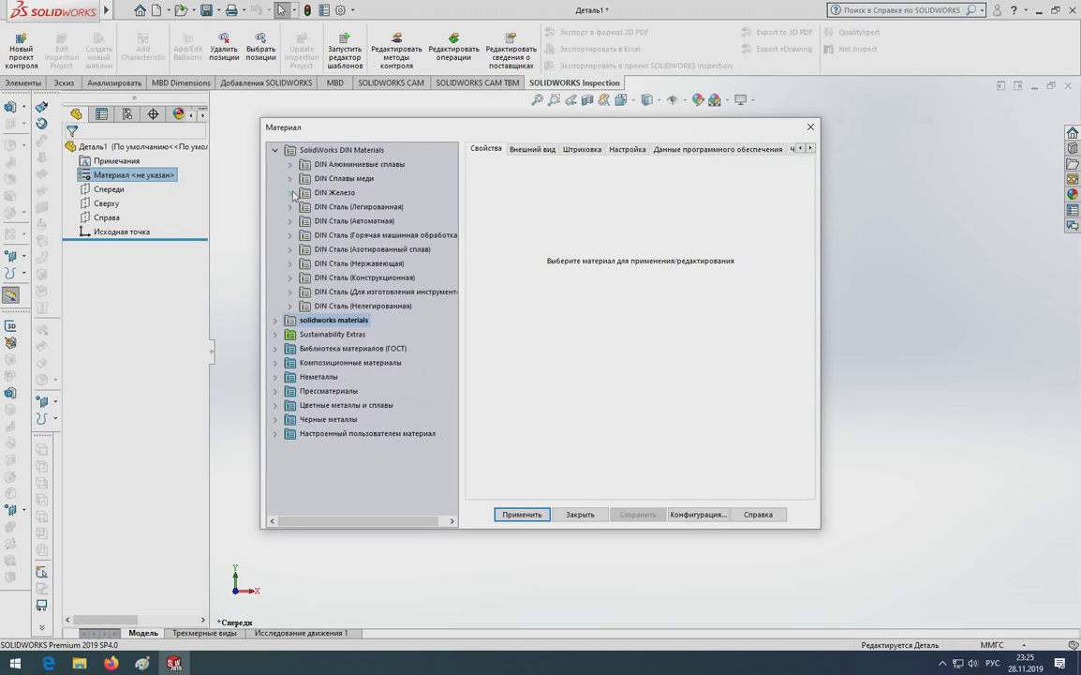
{"action": "left_click", "coordinate": [275, 150]}
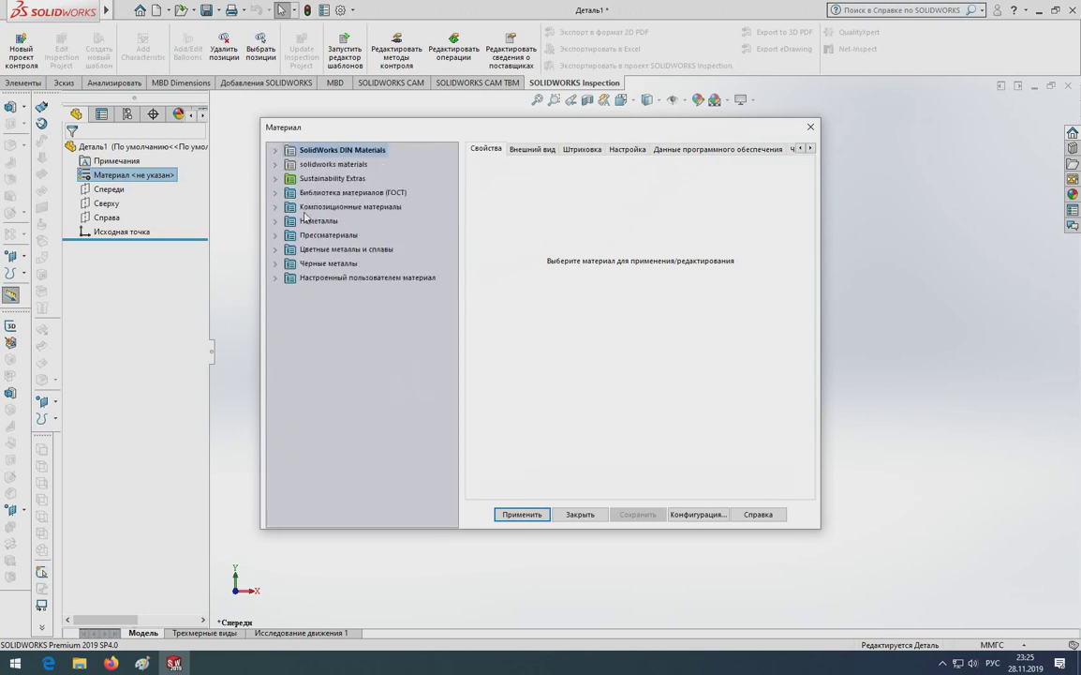
- Expand the GOST library's carbon structural steels and view Ст 09Г2С ГОСТ19281-80
{"action": "left_click", "coordinate": [275, 193]}
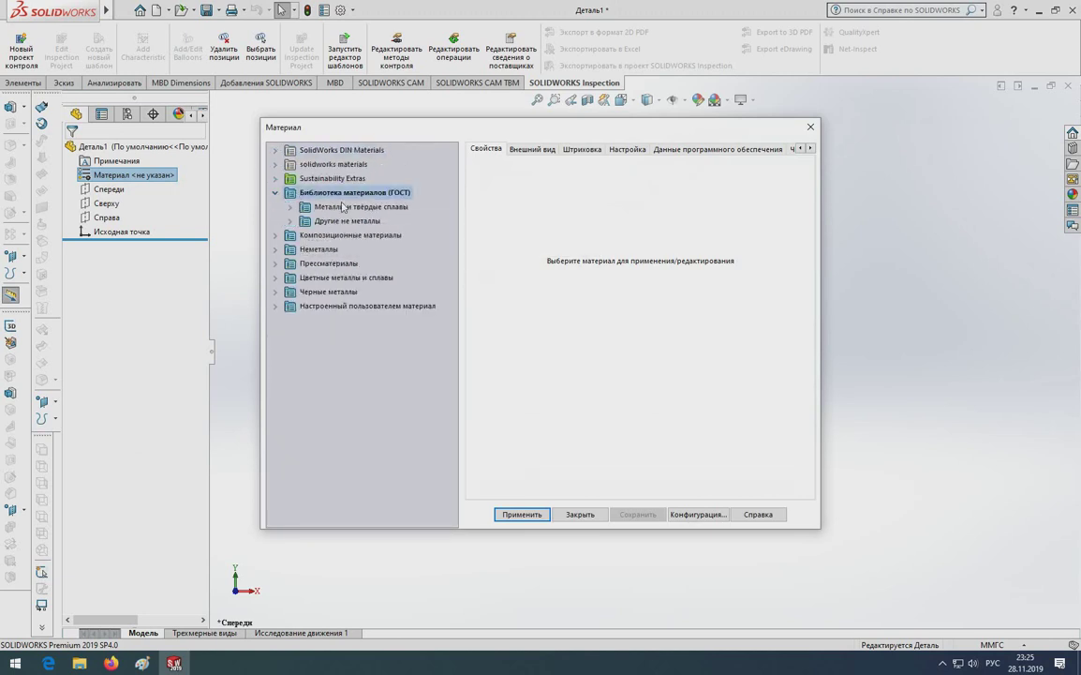
{"action": "left_click", "coordinate": [289, 207]}
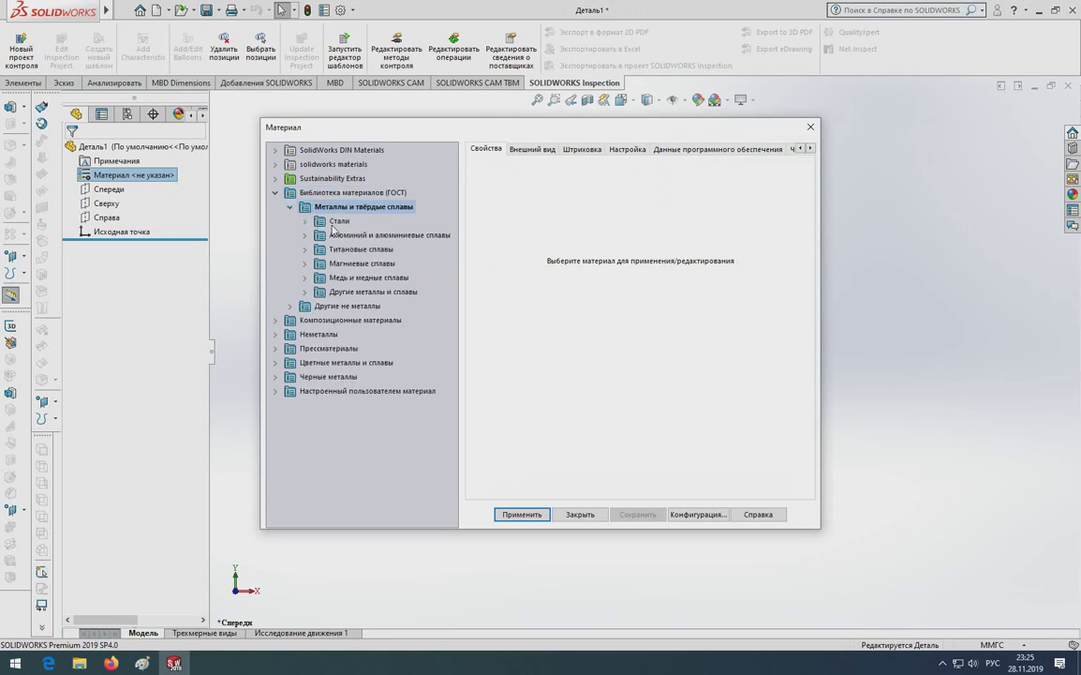
{"action": "left_click", "coordinate": [305, 222]}
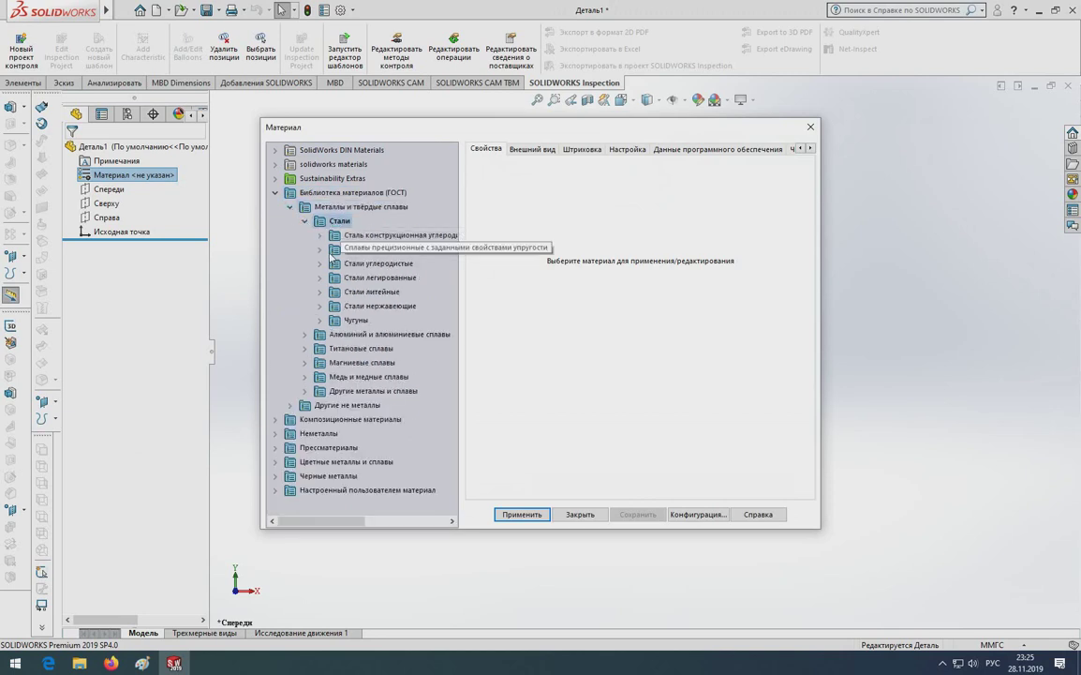
{"action": "left_click", "coordinate": [321, 235]}
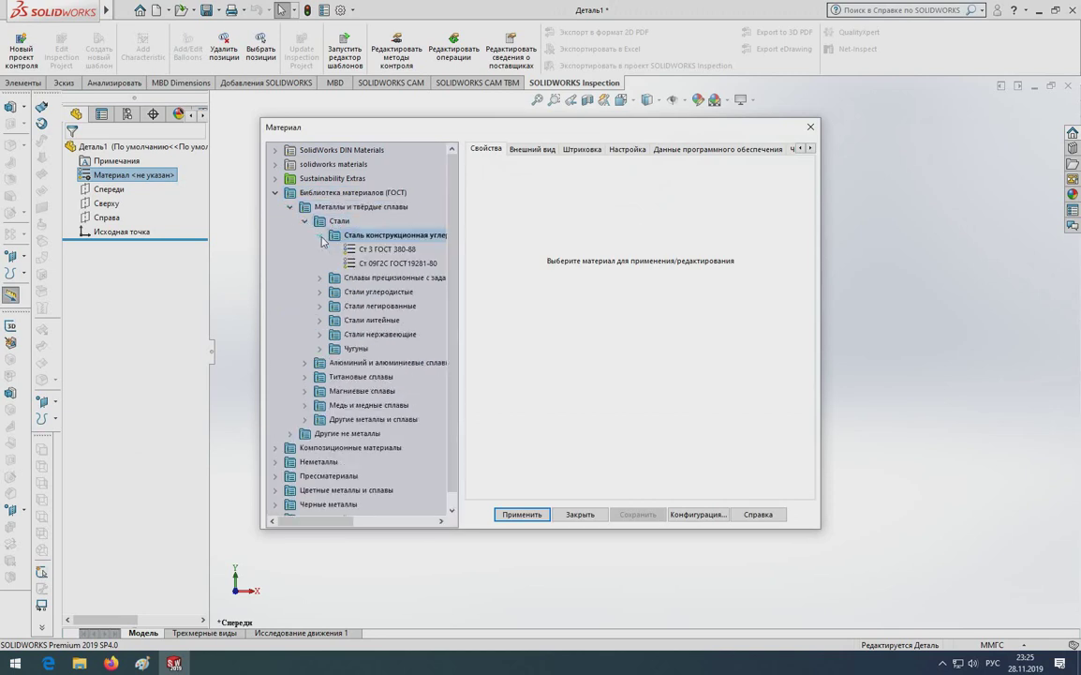
{"action": "left_click", "coordinate": [379, 248]}
{"action": "left_click", "coordinate": [370, 263]}
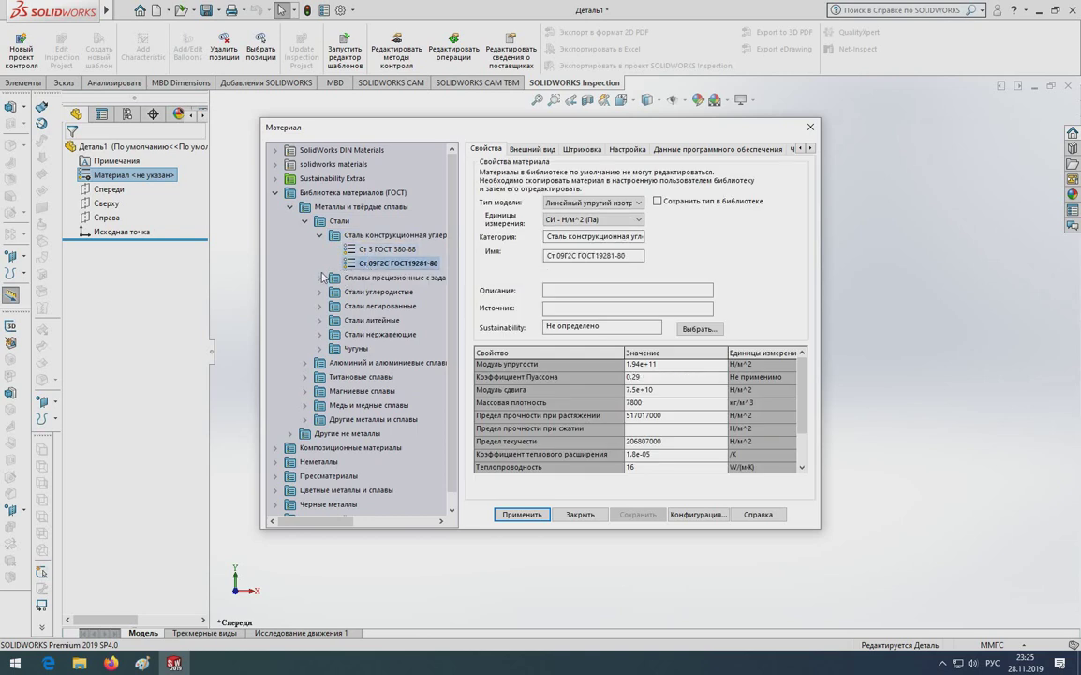
- Expand the aluminium and aluminium alloys group and view АД1М ГОСТ 4784-74 properties
{"action": "scroll", "coordinate": [293, 273], "scroll_direction": "down", "scroll_amount": 1}
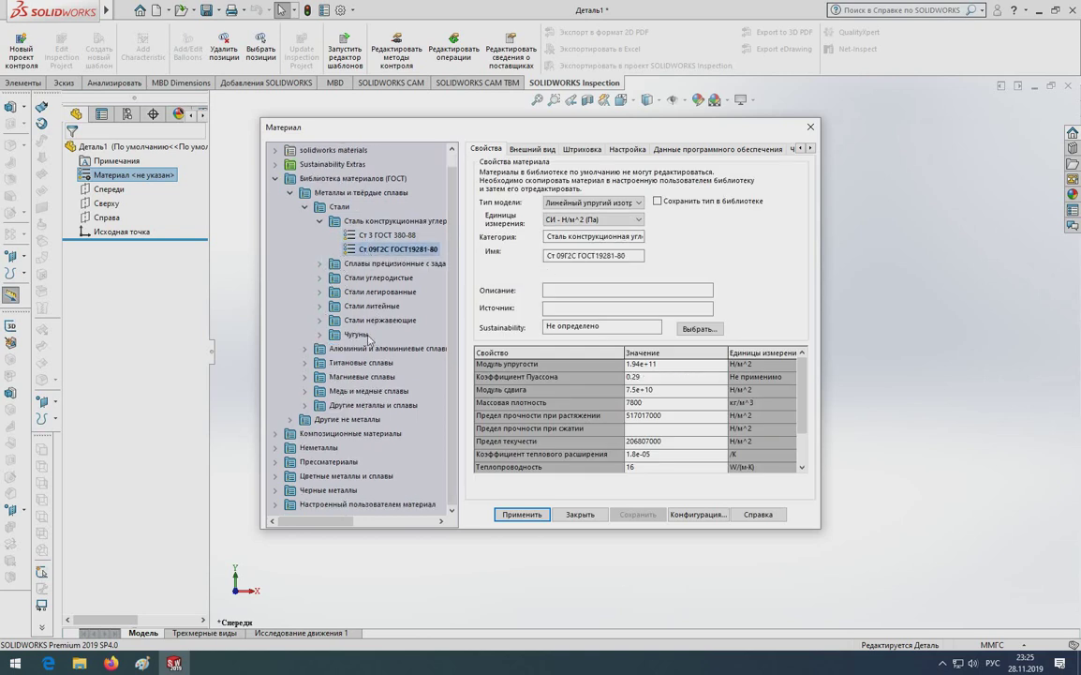
{"action": "double_click", "coordinate": [305, 348]}
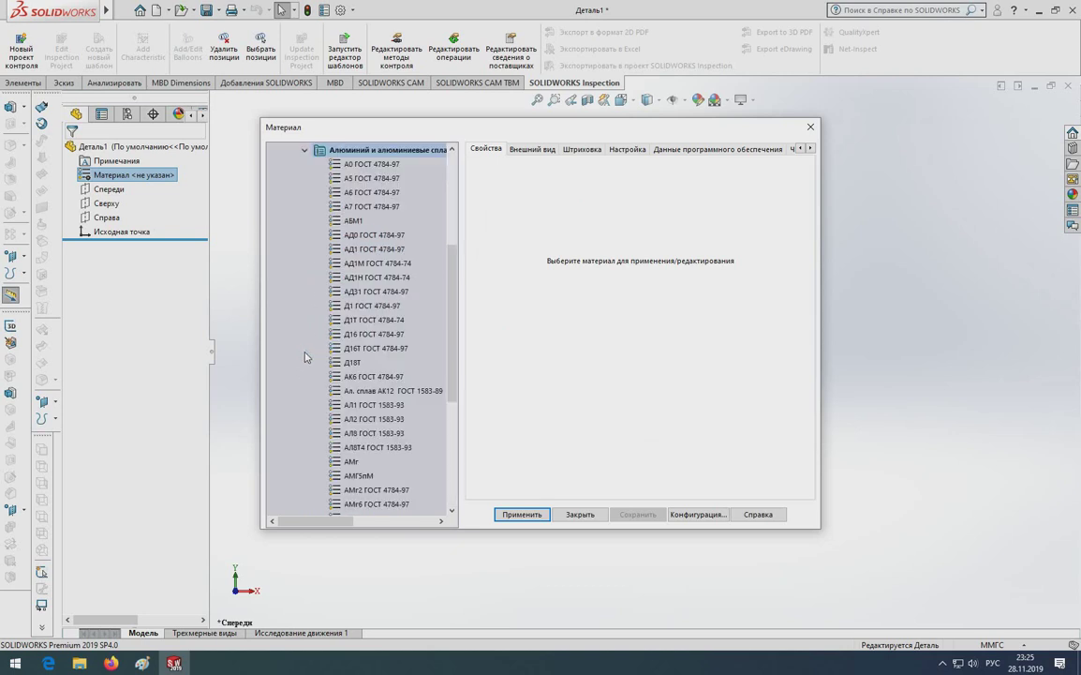
{"action": "scroll", "coordinate": [347, 248], "scroll_direction": "down", "scroll_amount": 1}
{"action": "scroll", "coordinate": [342, 281], "scroll_direction": "down", "scroll_amount": 1}
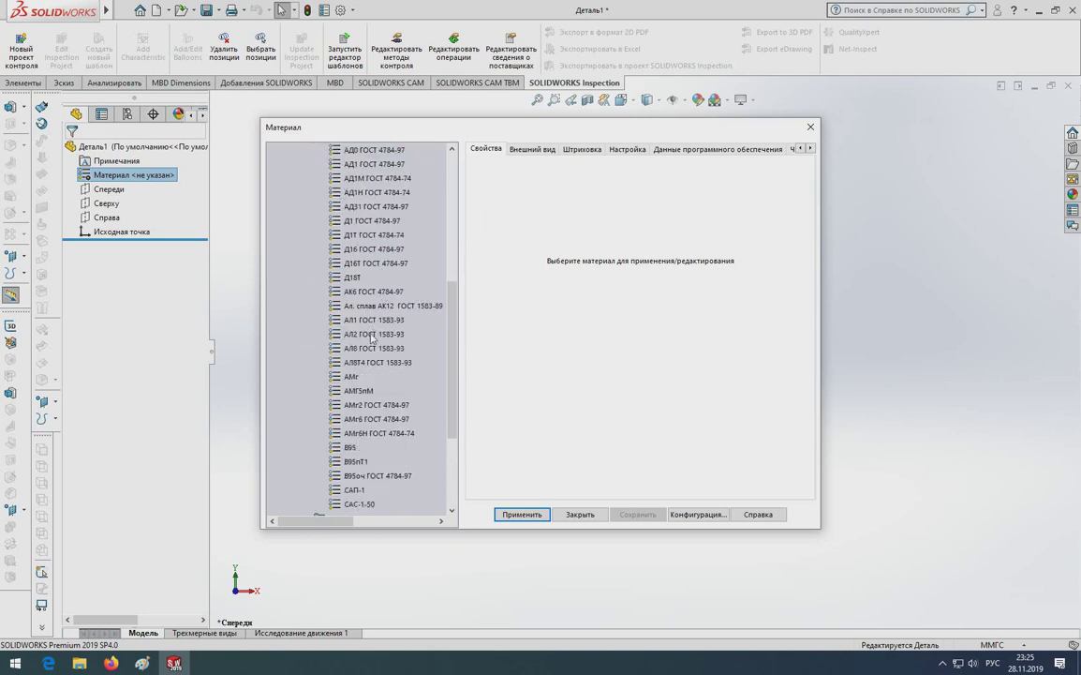
{"action": "scroll", "coordinate": [361, 324], "scroll_direction": "down", "scroll_amount": 2}
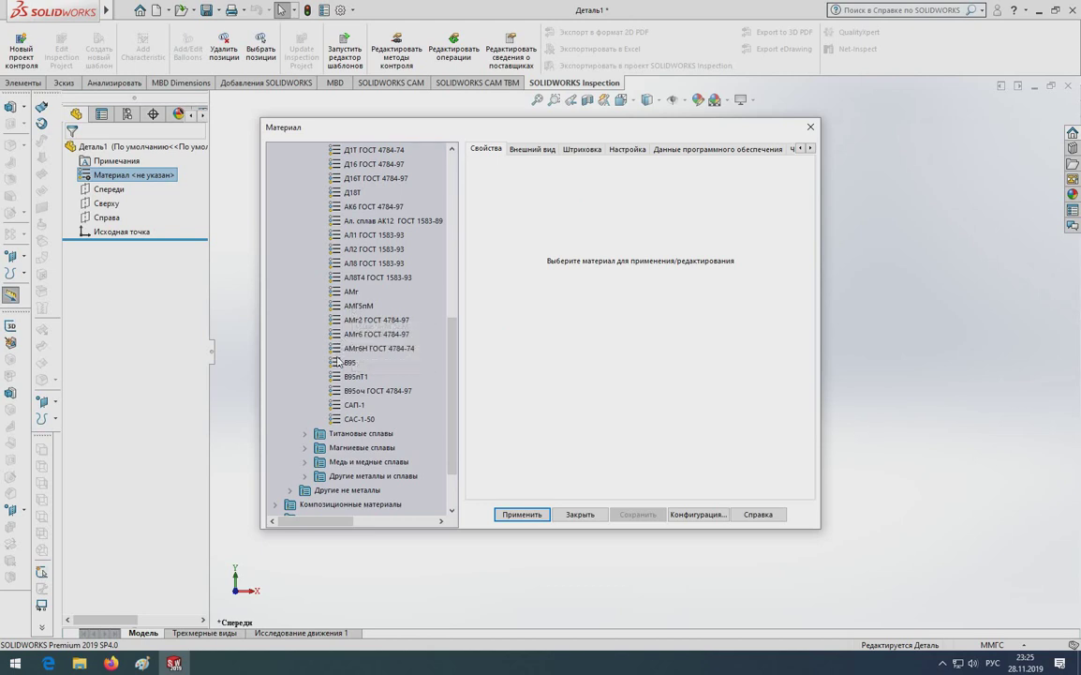
{"action": "scroll", "coordinate": [339, 360], "scroll_direction": "down", "scroll_amount": 2}
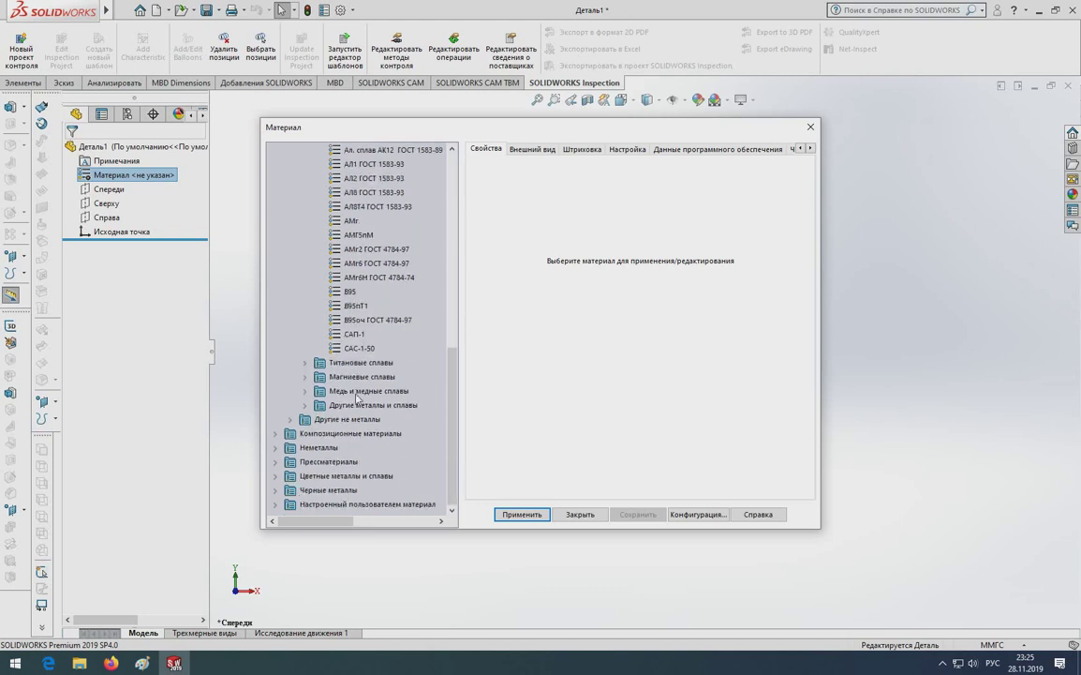
{"action": "scroll", "coordinate": [347, 365], "scroll_direction": "up", "scroll_amount": 4}
{"action": "scroll", "coordinate": [347, 365], "scroll_direction": "up", "scroll_amount": 3}
{"action": "left_click", "coordinate": [328, 319]}
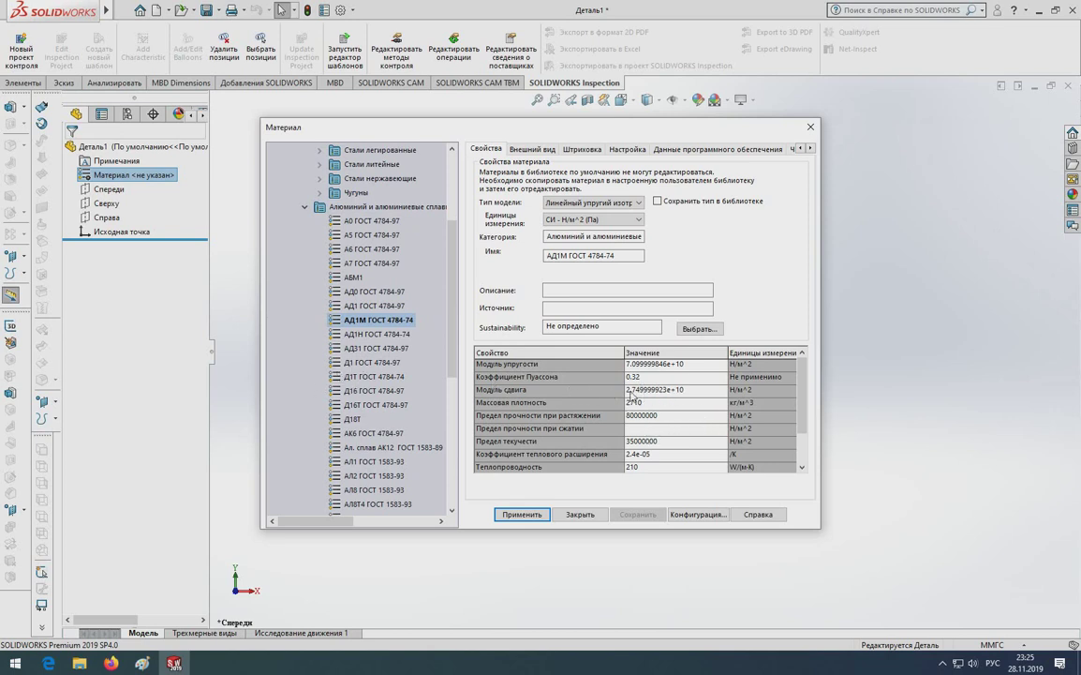
- Review the АД31 and Д1 ГОСТ 4784-97 properties, then collapse the aluminium alloys folder
{"action": "left_click", "coordinate": [363, 347]}
{"action": "left_click", "coordinate": [356, 363]}
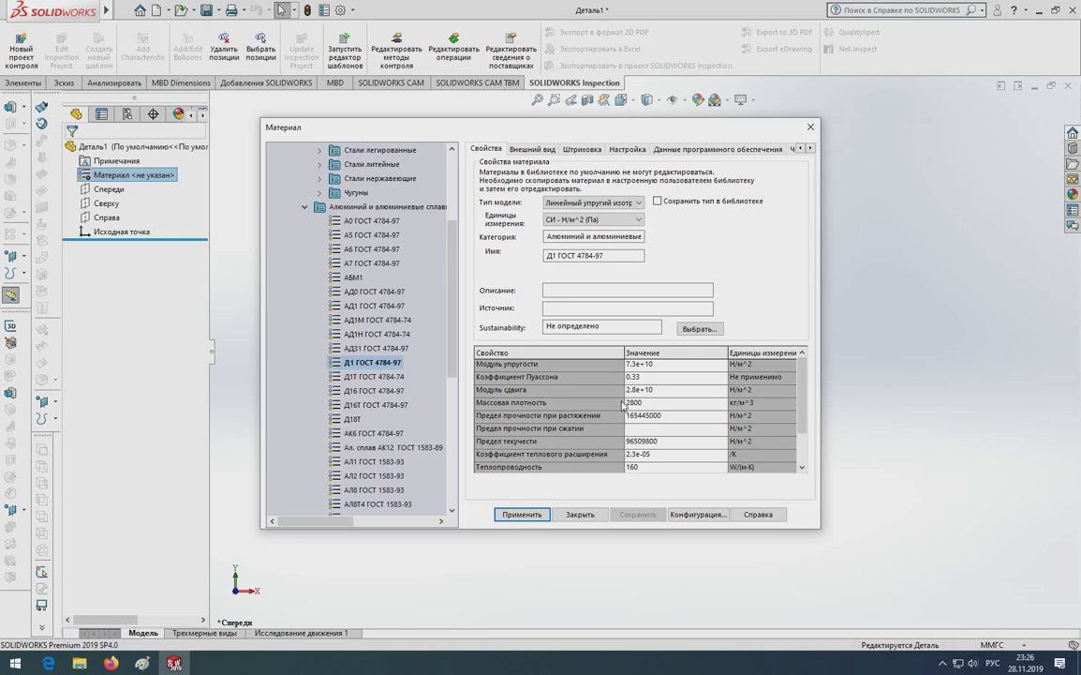
{"action": "scroll", "coordinate": [356, 389], "scroll_direction": "down", "scroll_amount": 3}
{"action": "scroll", "coordinate": [353, 398], "scroll_direction": "down", "scroll_amount": 3}
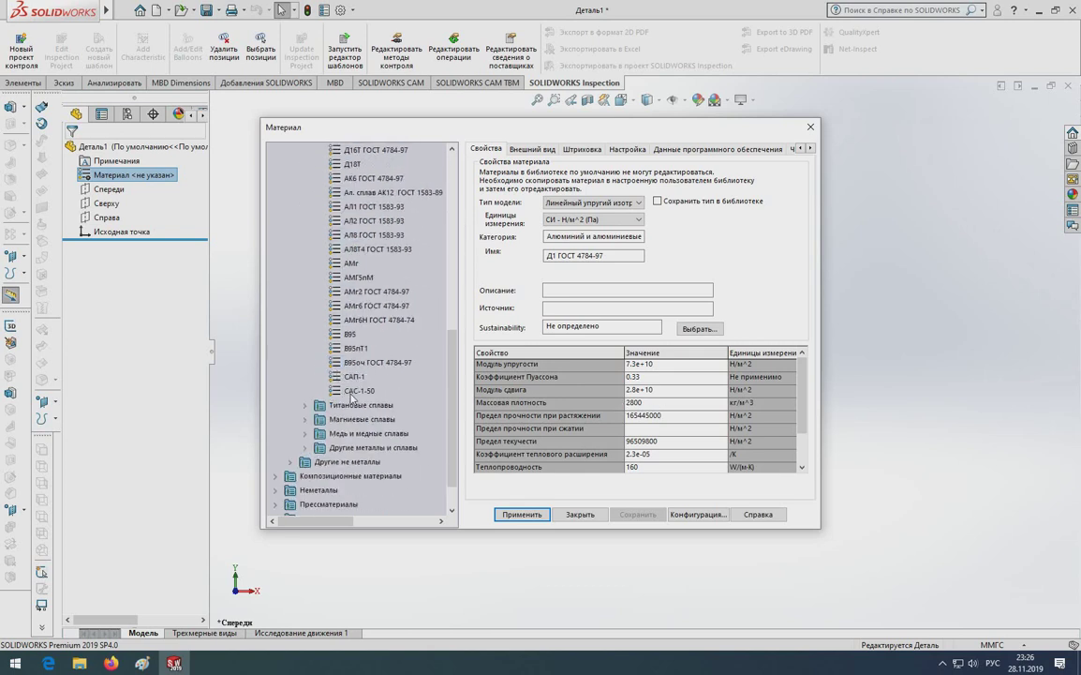
{"action": "scroll", "coordinate": [332, 319], "scroll_direction": "up", "scroll_amount": 3}
{"action": "scroll", "coordinate": [363, 334], "scroll_direction": "up", "scroll_amount": 3}
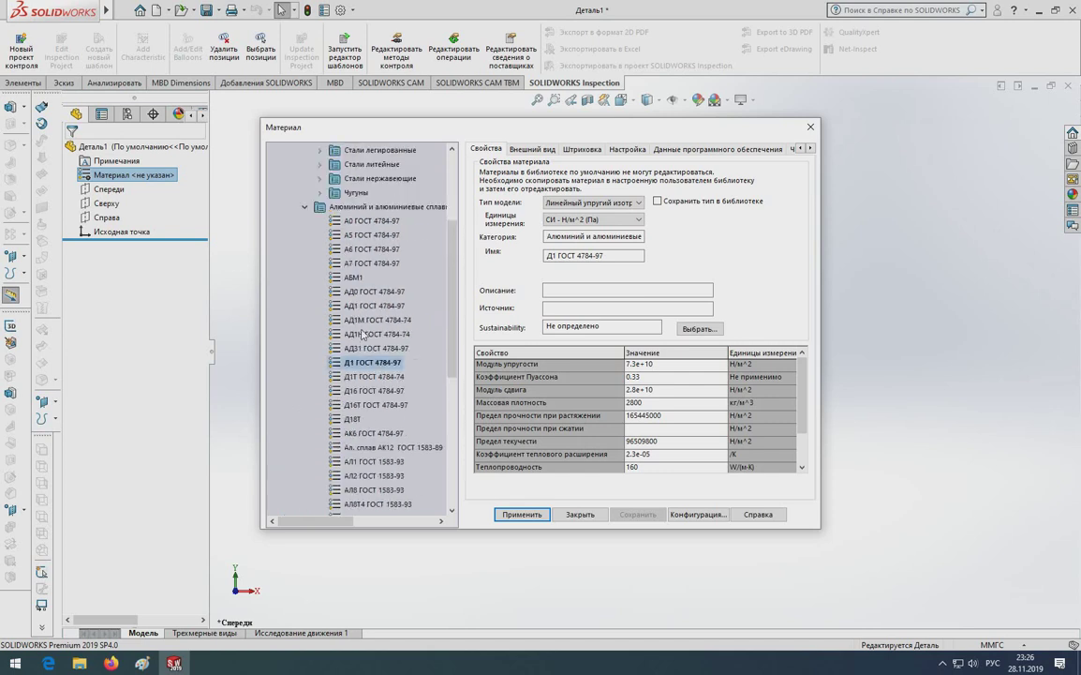
{"action": "left_click", "coordinate": [304, 206]}
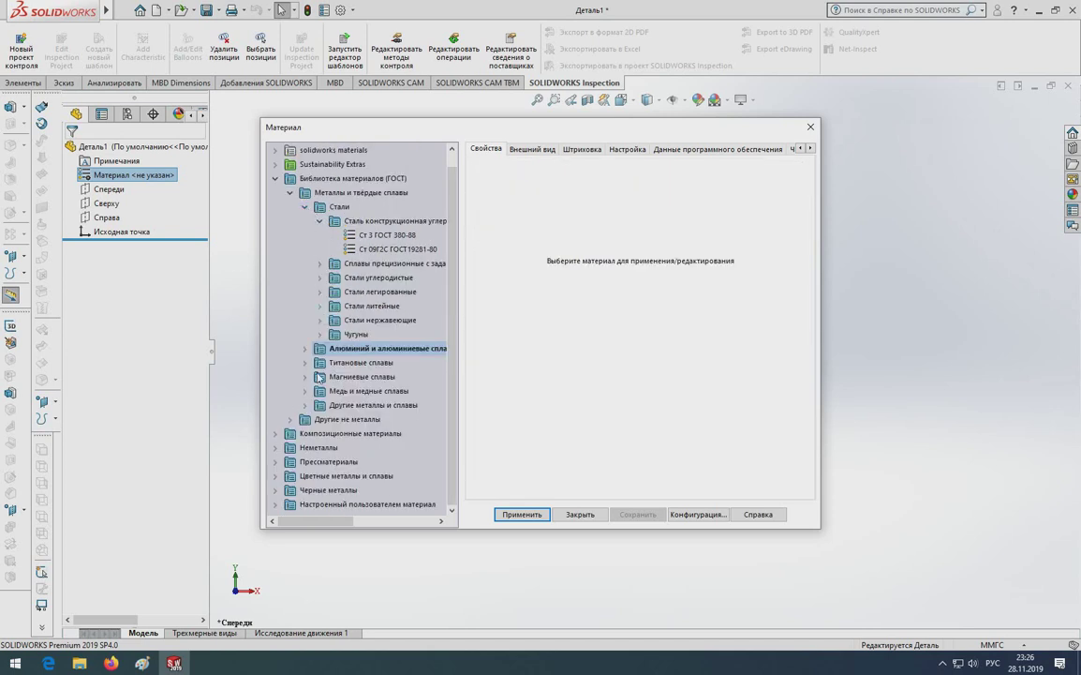
- Open Цветные металлы и сплавы > Алюминиевые деформируемые сплавы and show АМг6Н ГОСТ 4784-74
{"action": "double_click", "coordinate": [293, 473]}
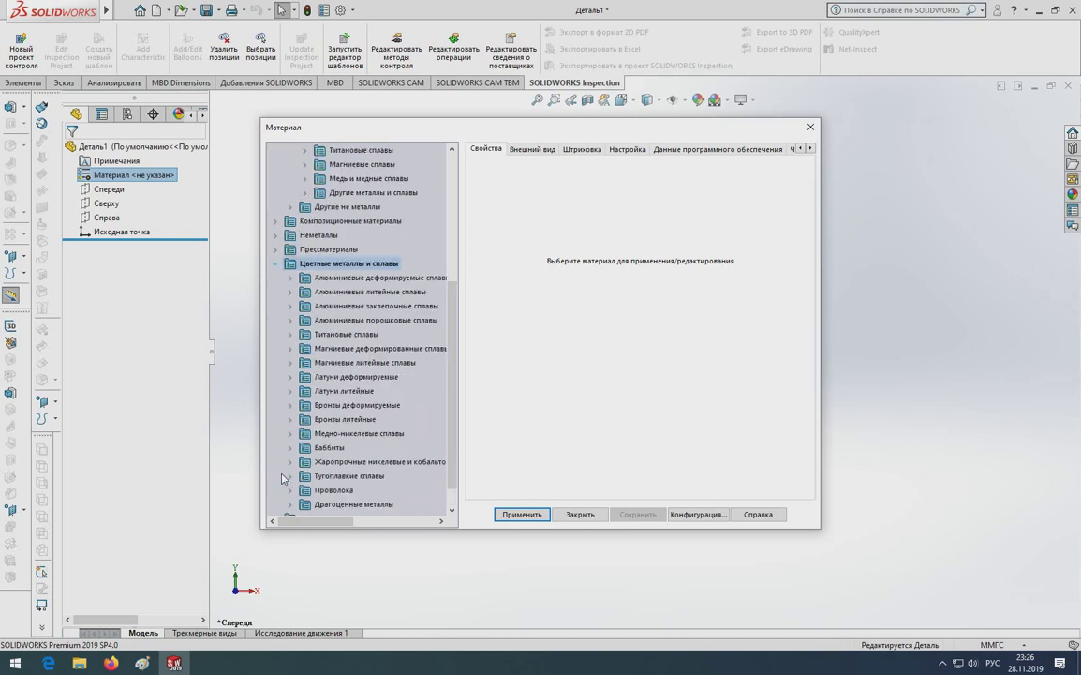
{"action": "left_click", "coordinate": [291, 280]}
{"action": "left_click", "coordinate": [290, 280]}
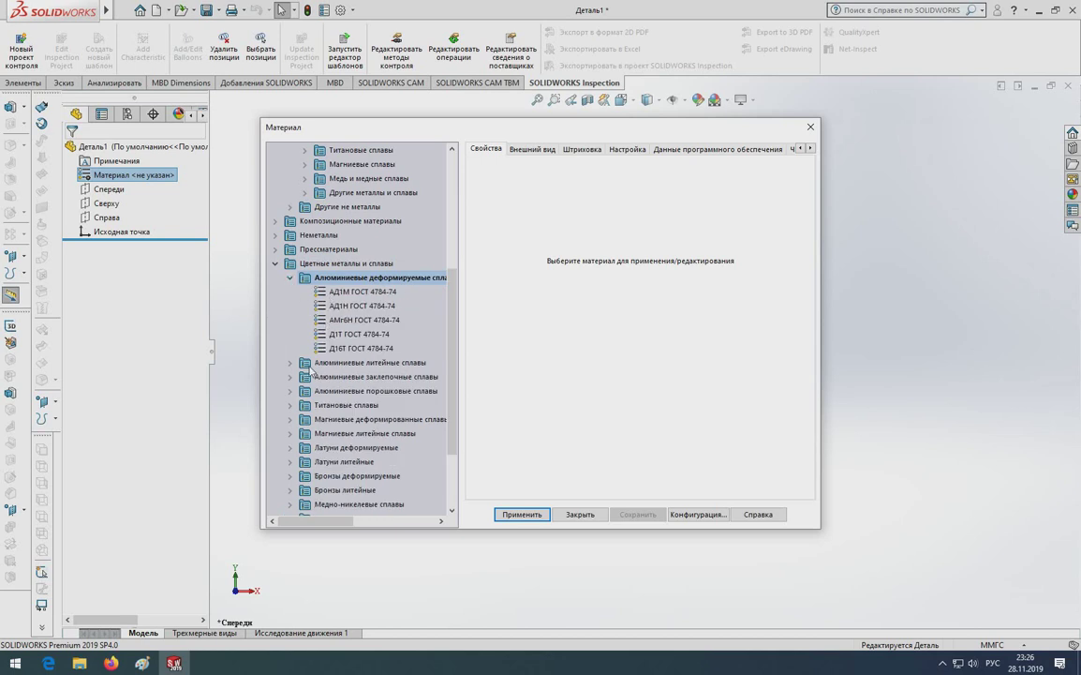
{"action": "left_click", "coordinate": [332, 321]}
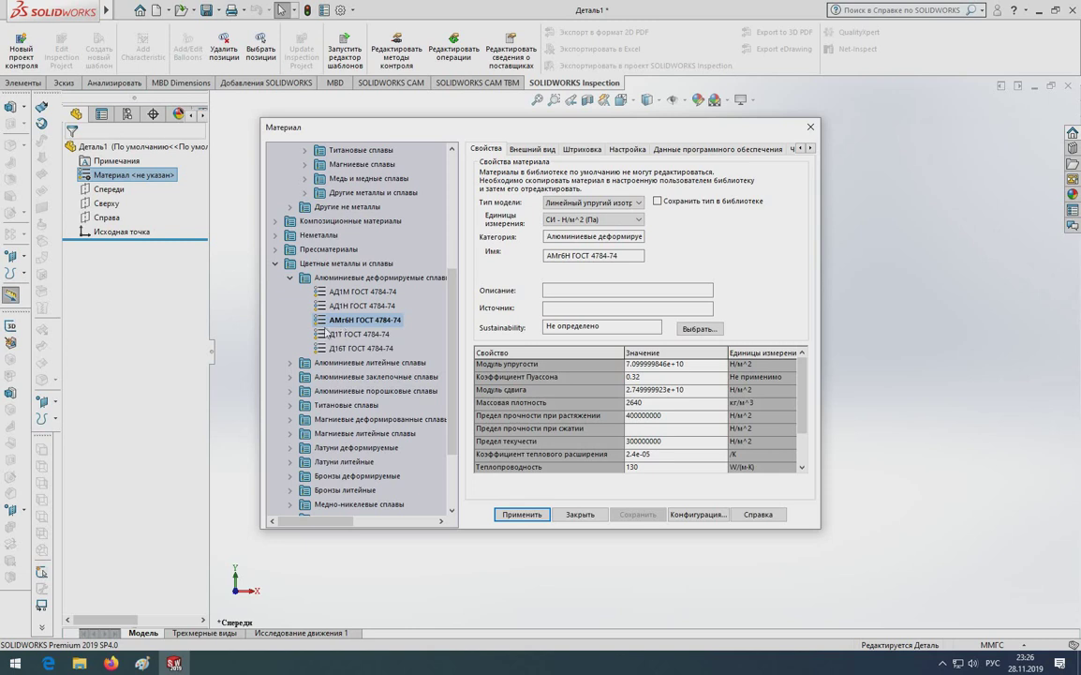
{"action": "mouse_move", "coordinate": [363, 320]}
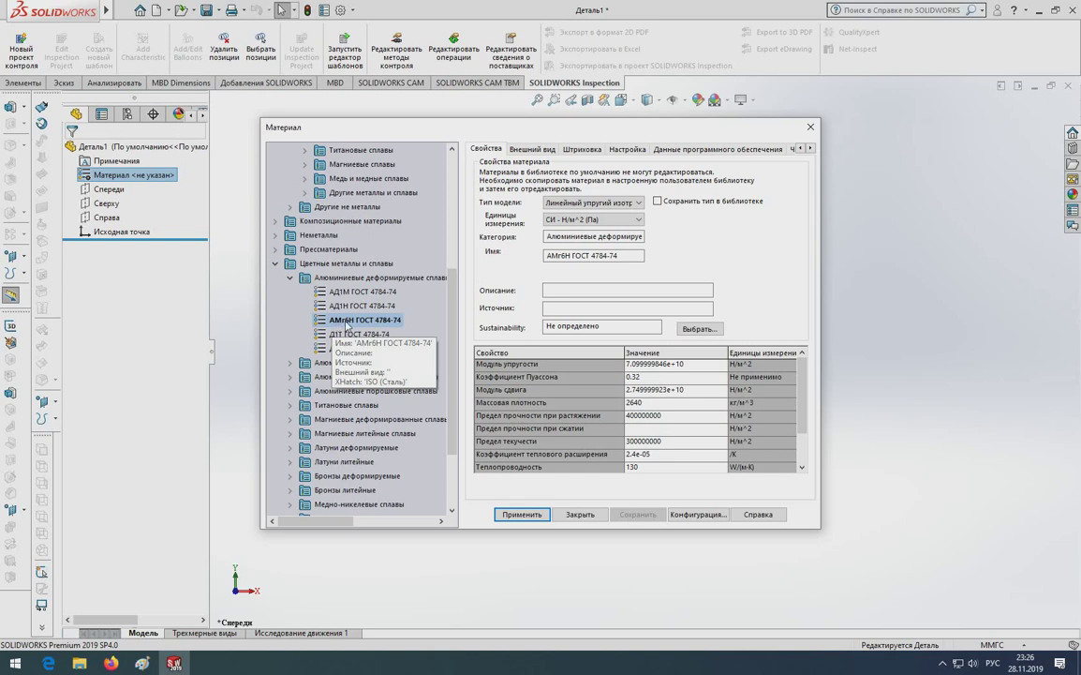
- Copy АМг6Н ГОСТ 4784-74 and paste it into the wrought aluminium alloys folder
{"action": "right_click", "coordinate": [345, 325]}
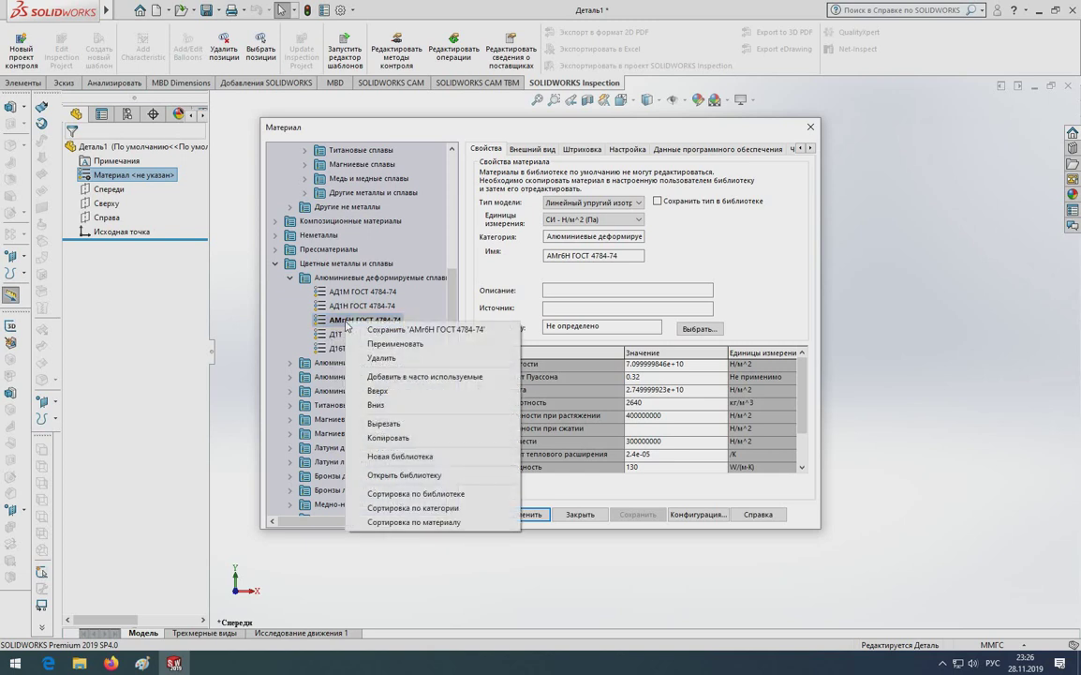
{"action": "left_click", "coordinate": [373, 439]}
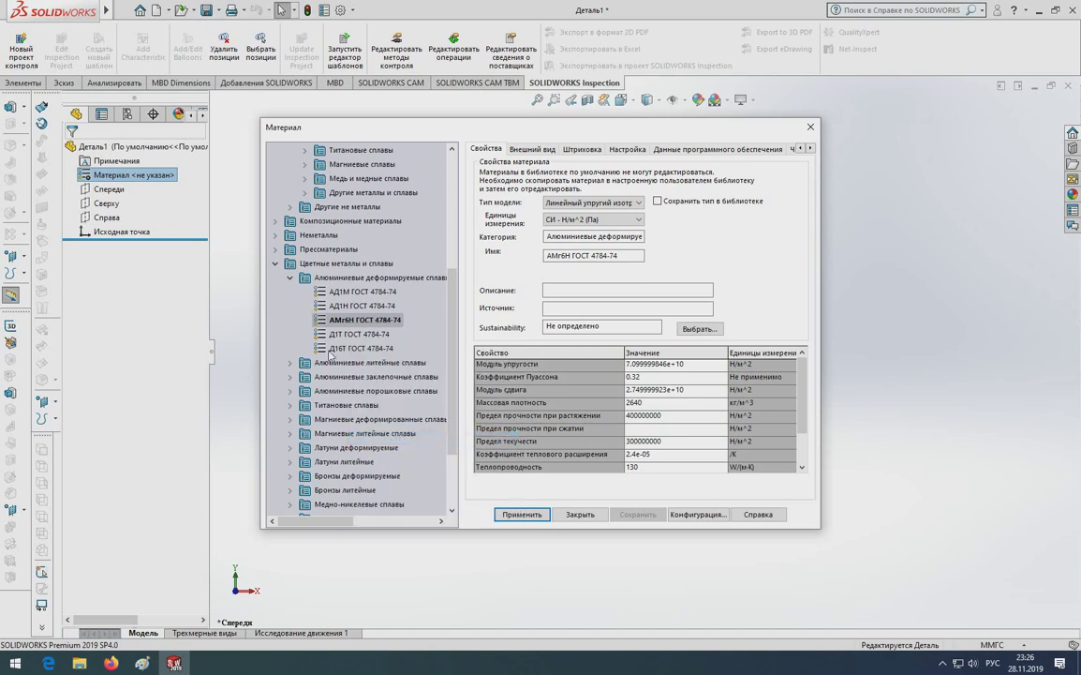
{"action": "left_click", "coordinate": [346, 278]}
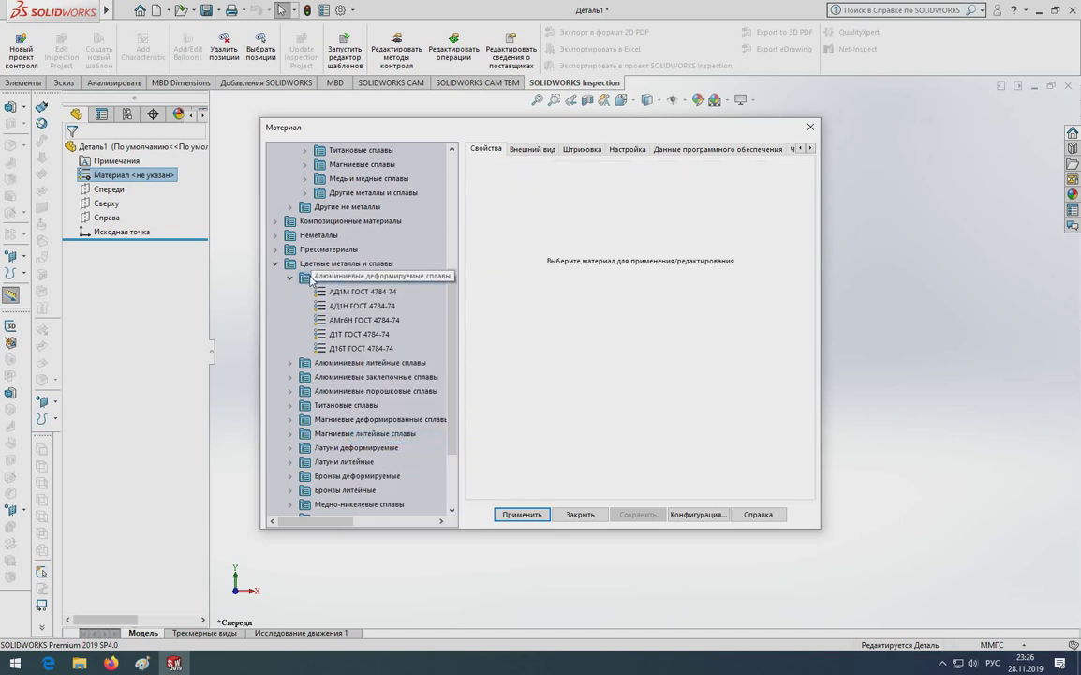
{"action": "right_click", "coordinate": [335, 279]}
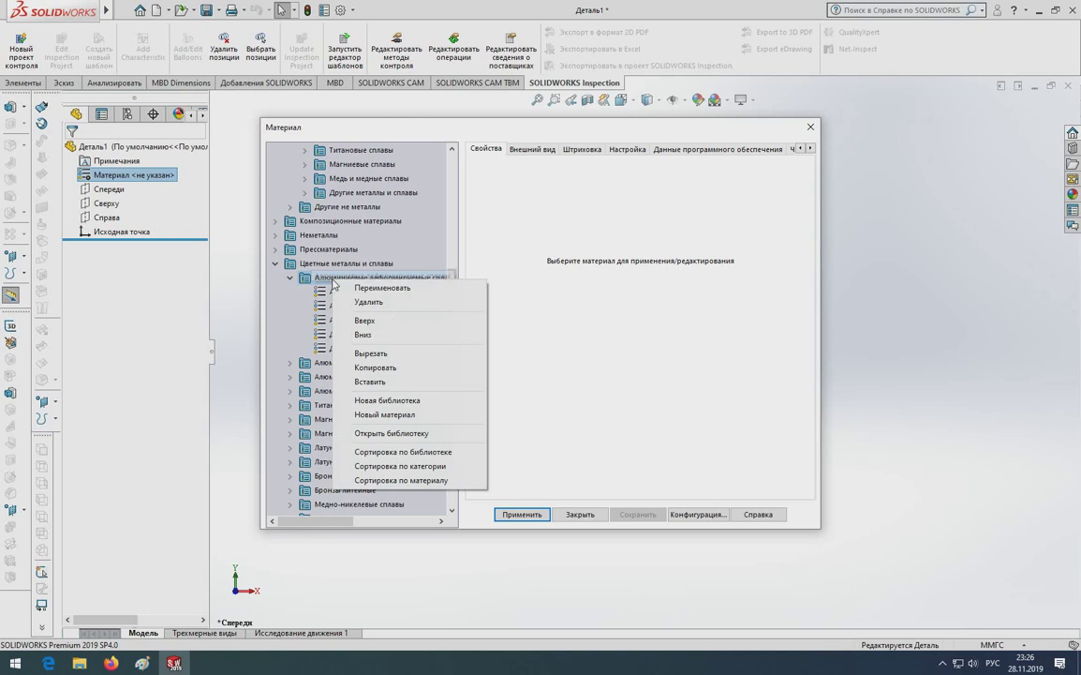
{"action": "left_click", "coordinate": [365, 382]}
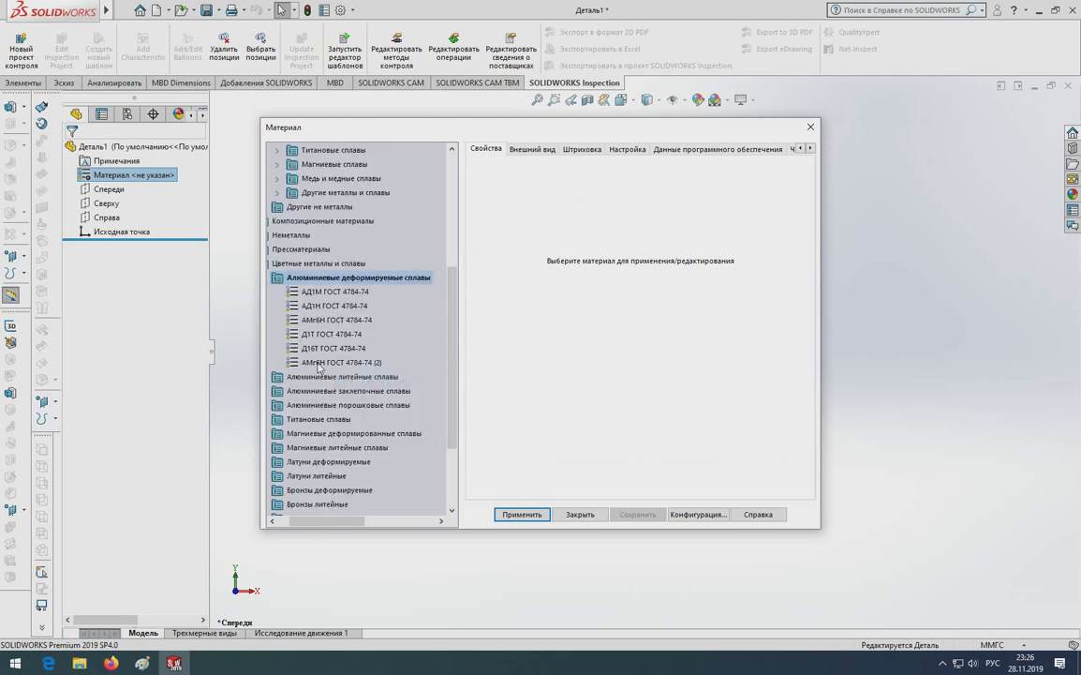
- Select the pasted copy and replace its name with Амг3
{"action": "left_click", "coordinate": [325, 363]}
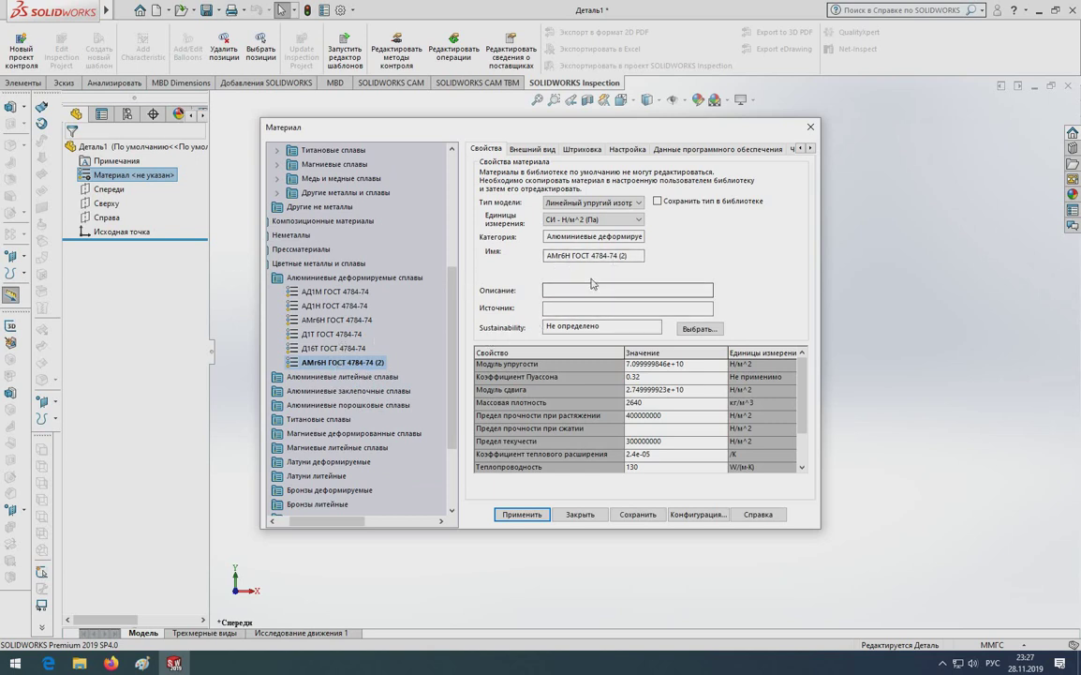
{"action": "left_click_drag", "start_coordinate": [641, 255], "coordinate": [502, 248]}
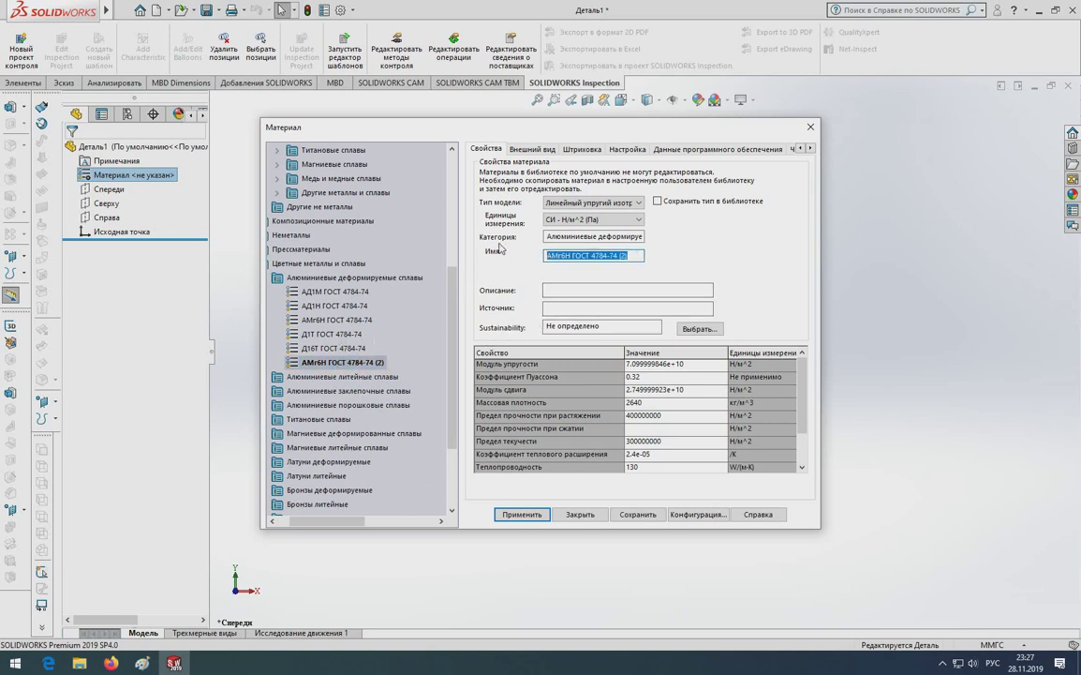
{"action": "type", "text": "Амг3"}
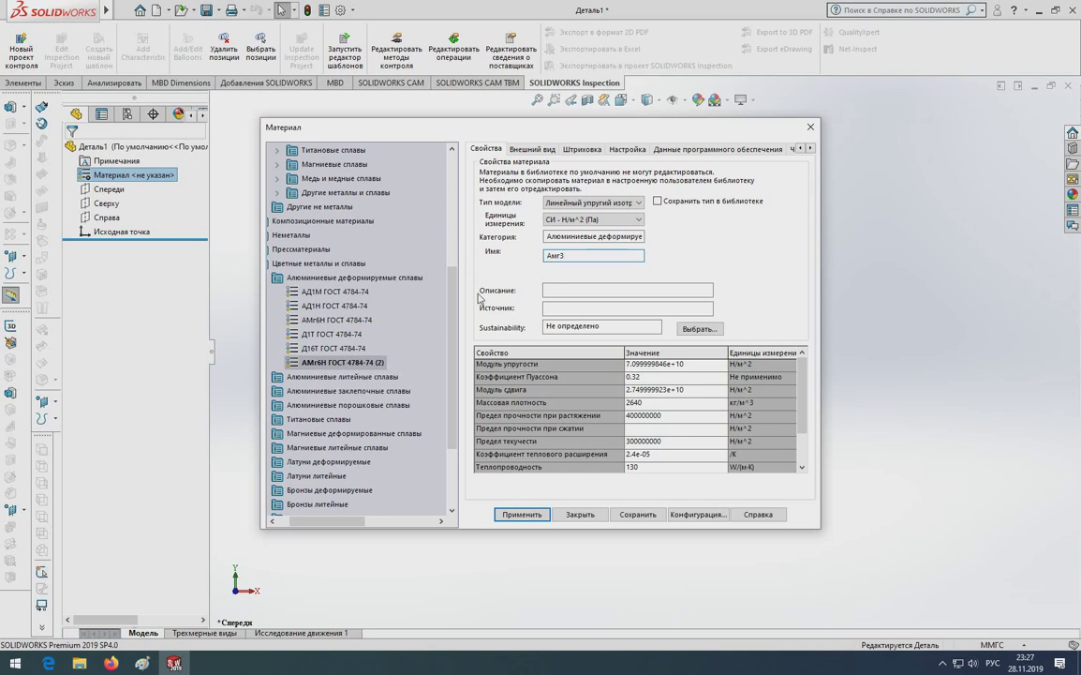
- Apply the Амг3 name, accept the temporary-folder save, and select Д16Т ГОСТ 4784-74 instead
{"action": "left_click", "coordinate": [541, 518]}
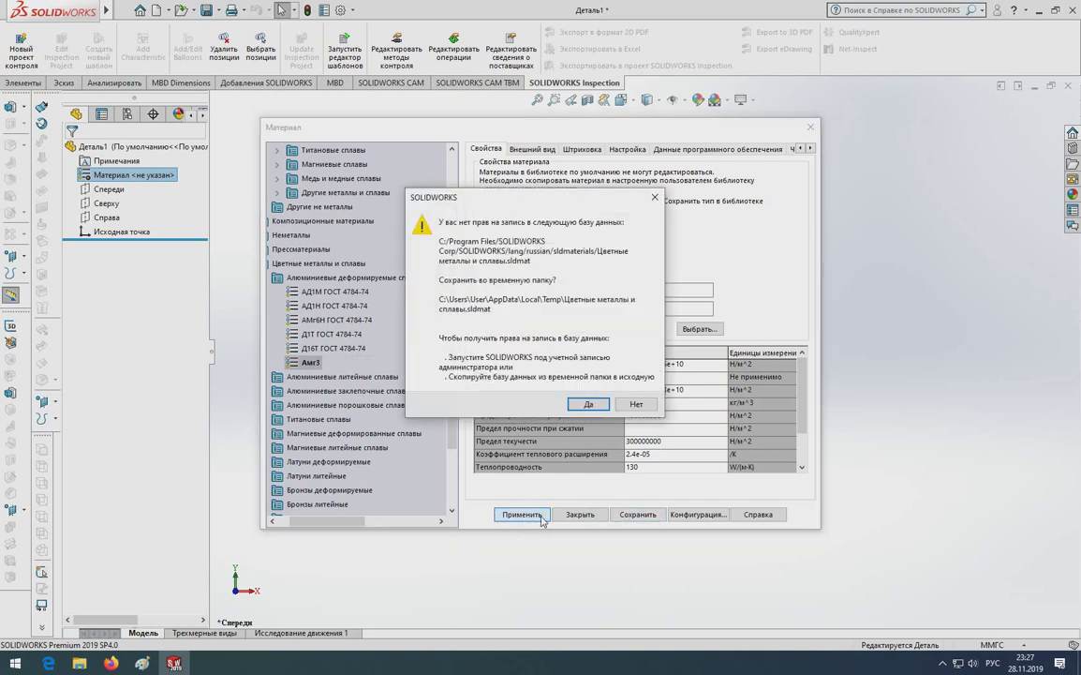
{"action": "left_click", "coordinate": [588, 404]}
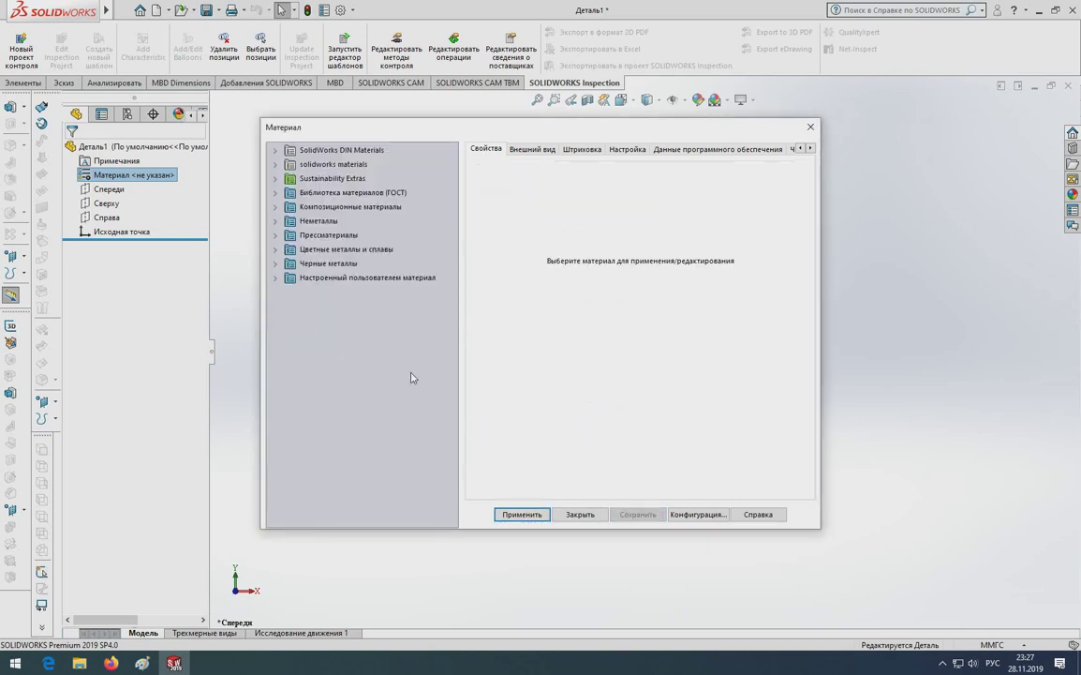
{"action": "double_click", "coordinate": [323, 249]}
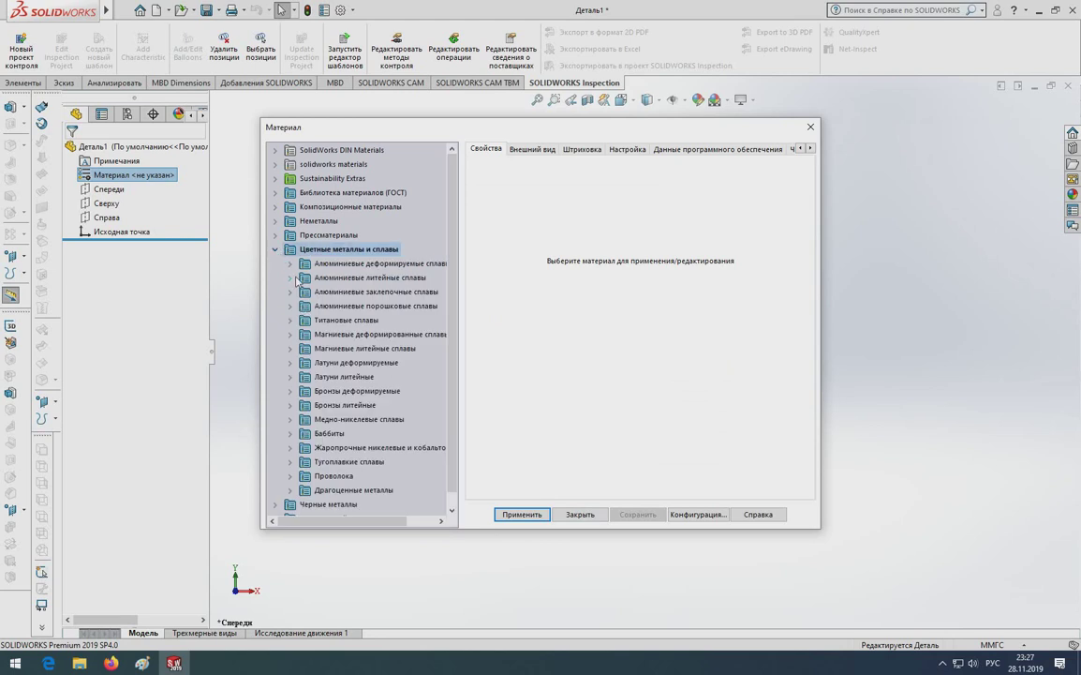
{"action": "left_click", "coordinate": [290, 265]}
{"action": "left_click", "coordinate": [328, 305]}
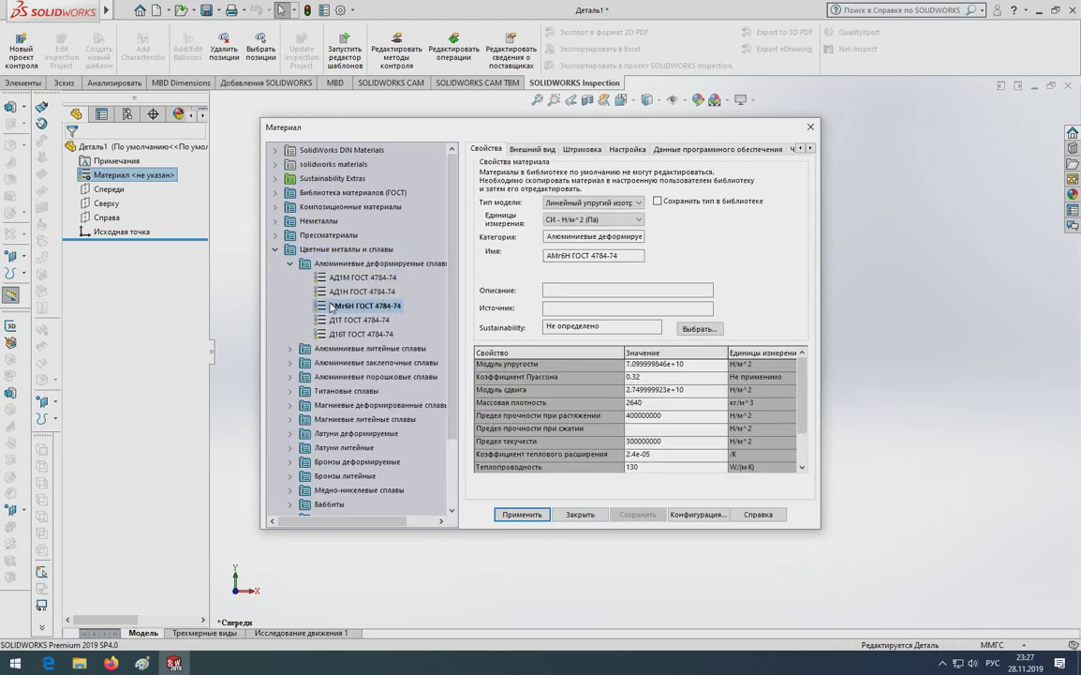
{"action": "left_click", "coordinate": [339, 335]}
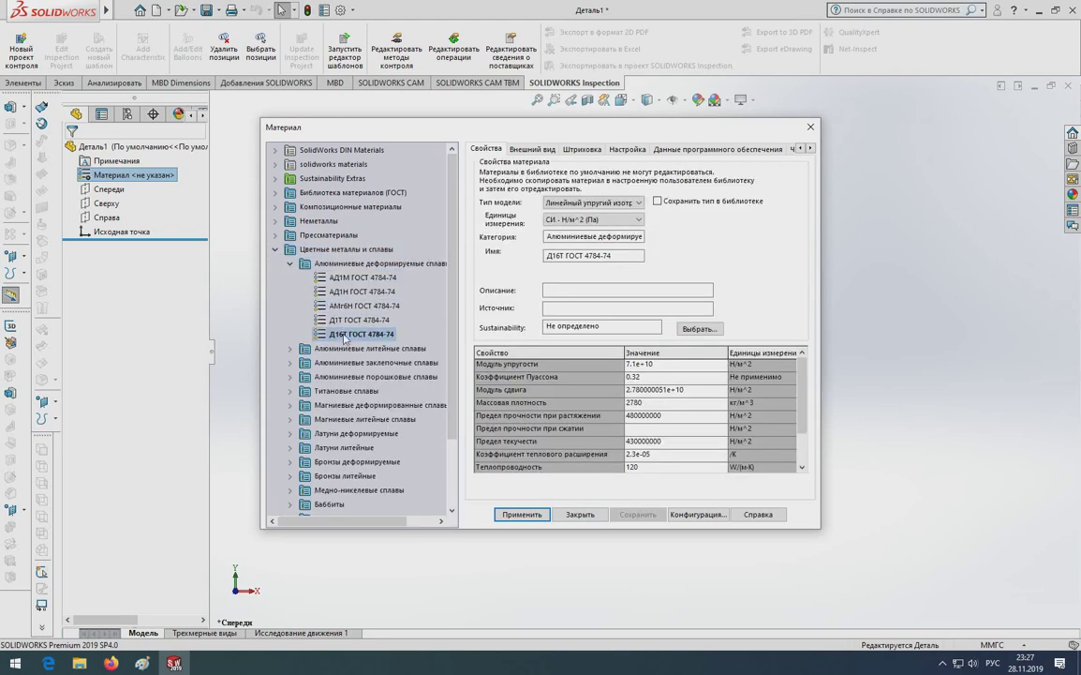
{"action": "right_click", "coordinate": [343, 336]}
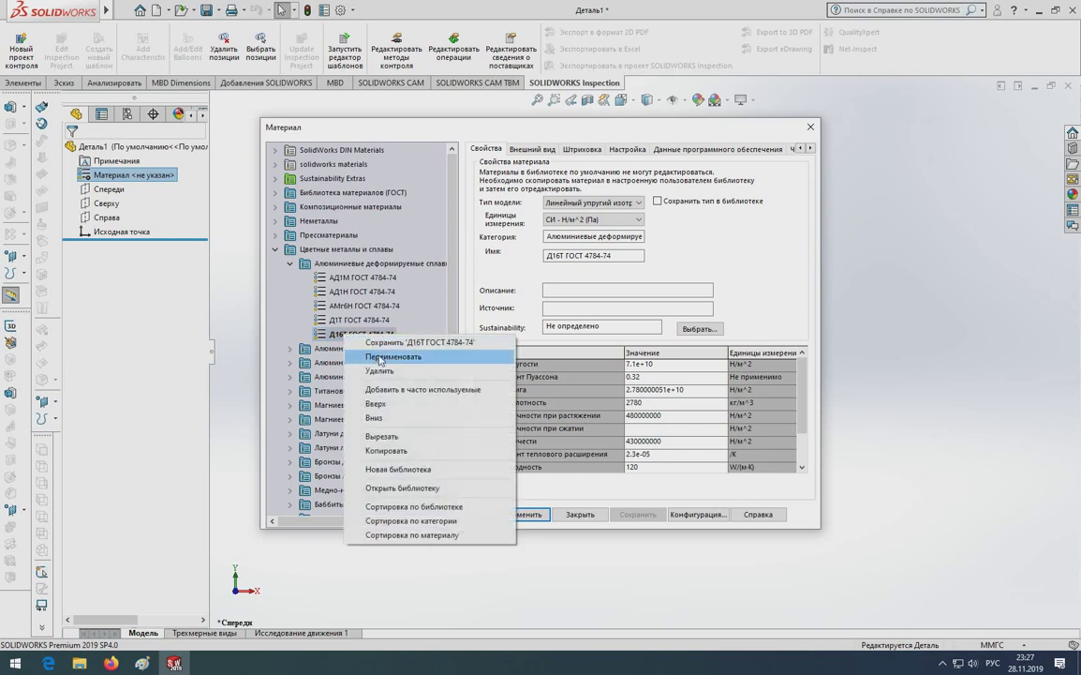
- Copy Д16Т ГОСТ 4784-74 into the wrought aluminium alloys folder
{"action": "left_click", "coordinate": [384, 450]}
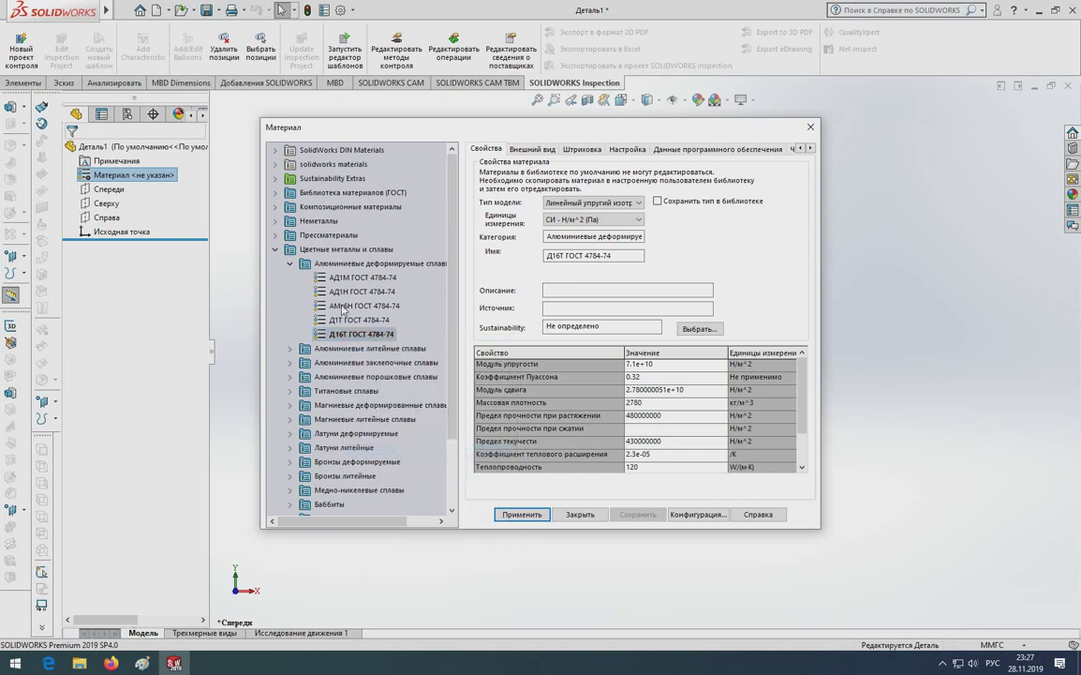
{"action": "left_click", "coordinate": [337, 264]}
{"action": "right_click", "coordinate": [336, 265]}
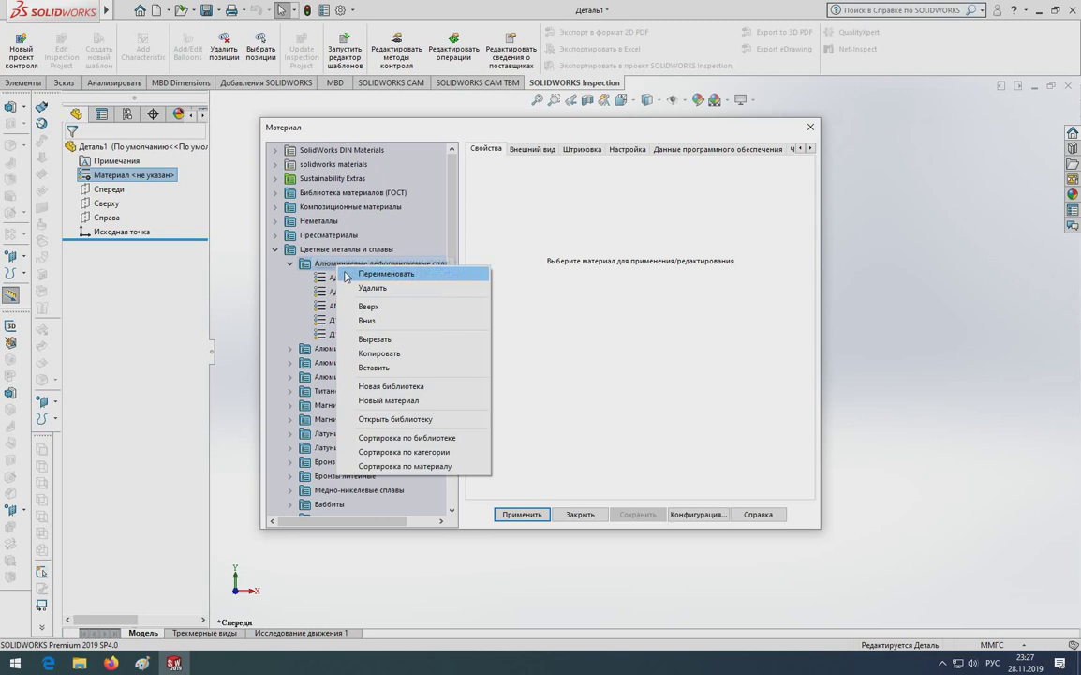
{"action": "left_click", "coordinate": [374, 367]}
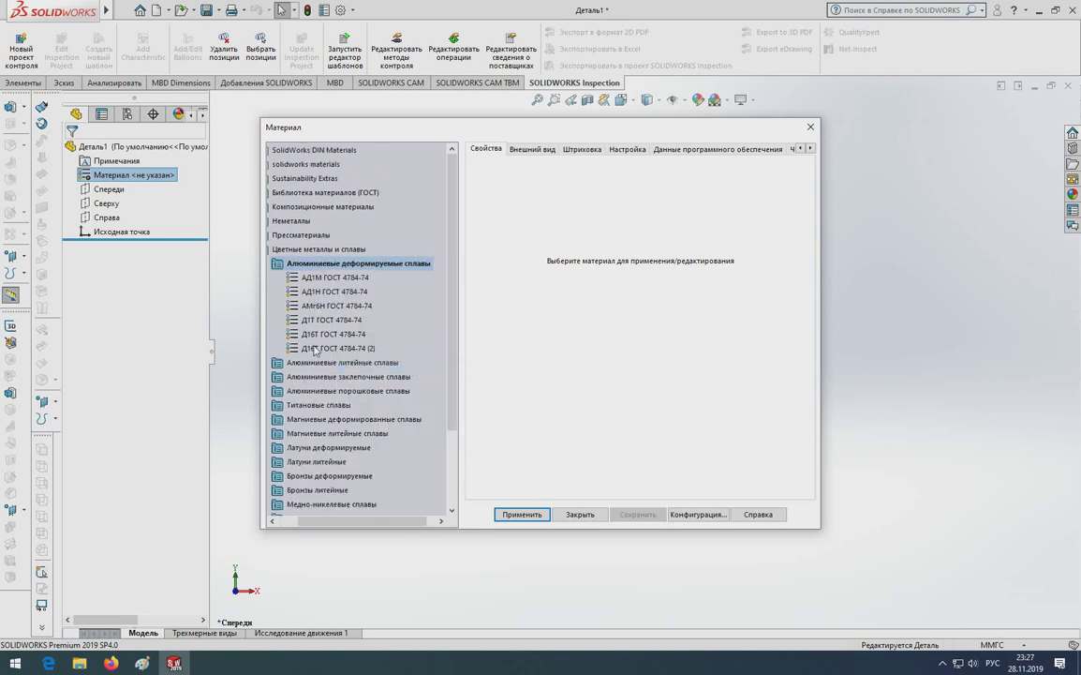
- Rename the pasted Д16Т copy to Амг3 and apply the change
{"action": "left_click", "coordinate": [314, 348]}
{"action": "left_click", "coordinate": [314, 349]}
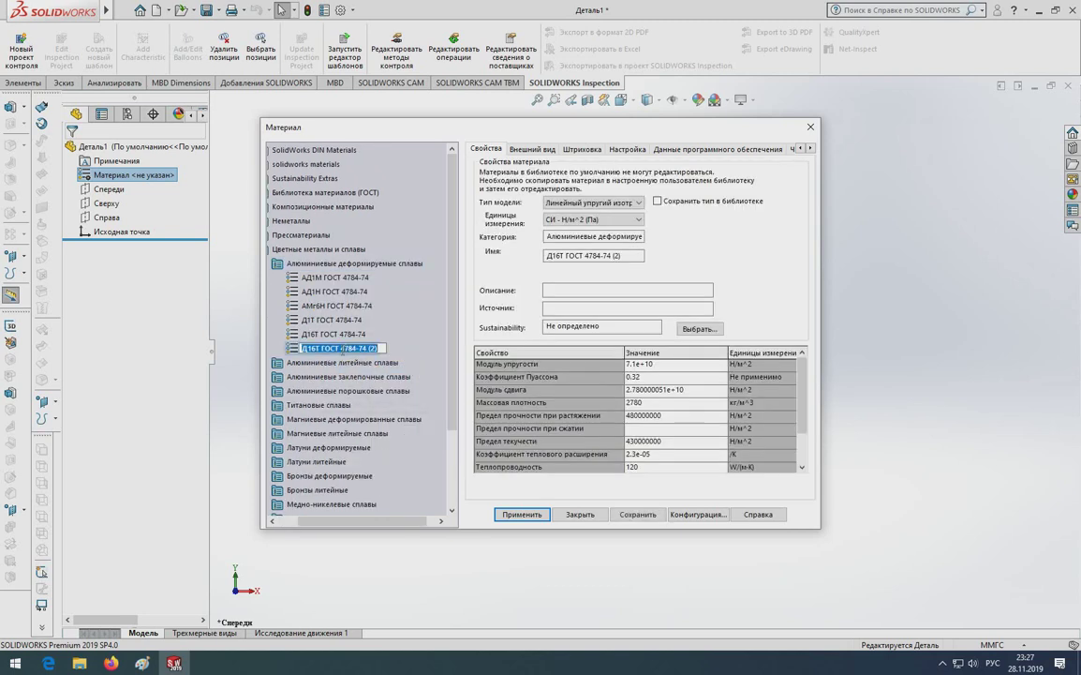
{"action": "type", "text": "Амг3"}
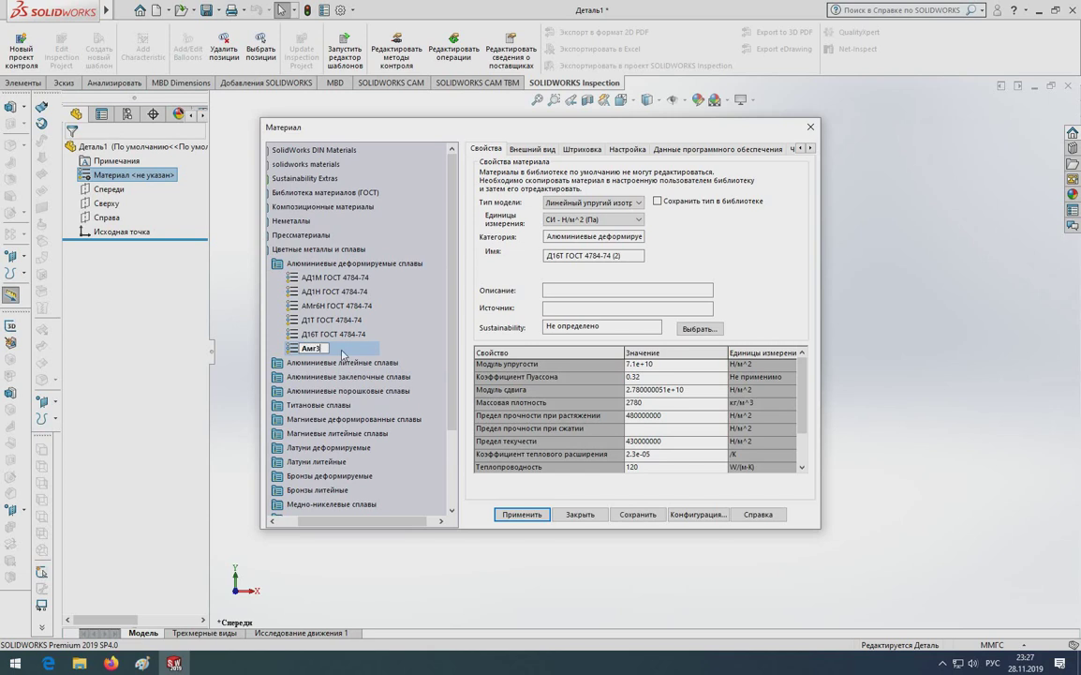
{"action": "key", "text": "Return"}
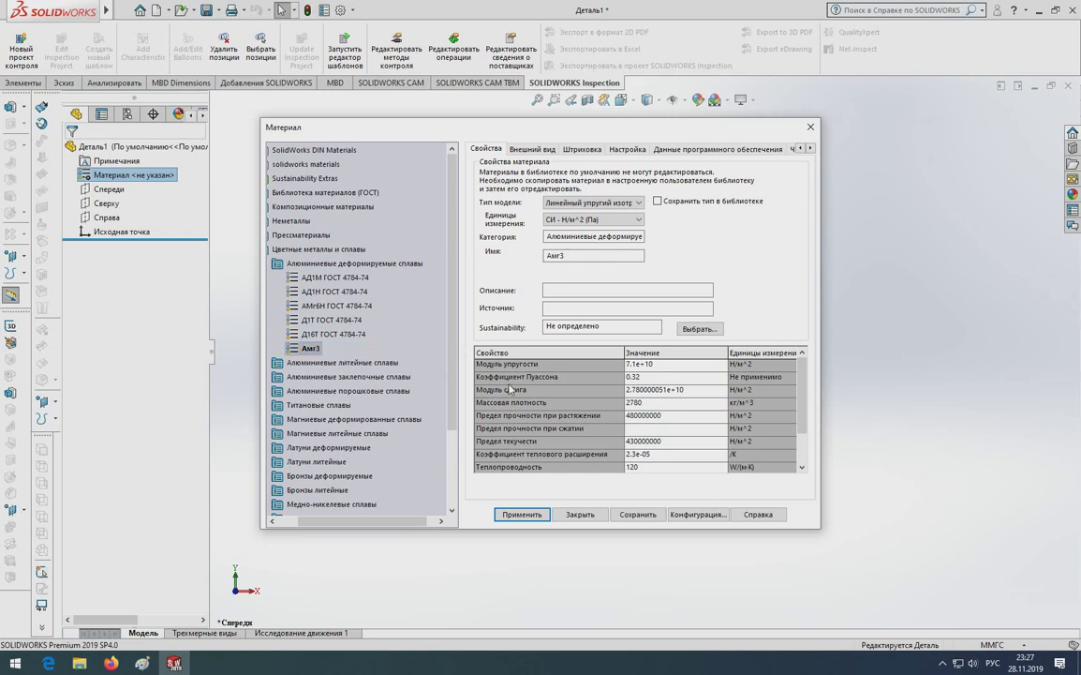
{"action": "left_click", "coordinate": [622, 515]}
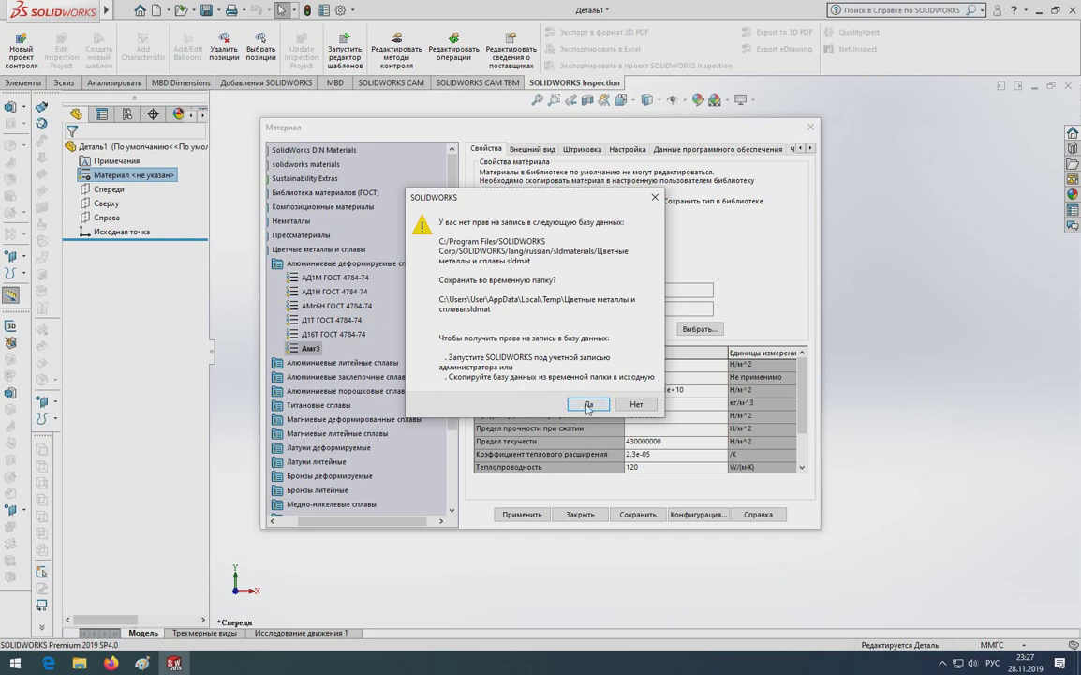
- Accept the temporary-folder save, collapse the alloy folders, and select Настроенный пользователем материал
{"action": "left_click", "coordinate": [589, 406]}
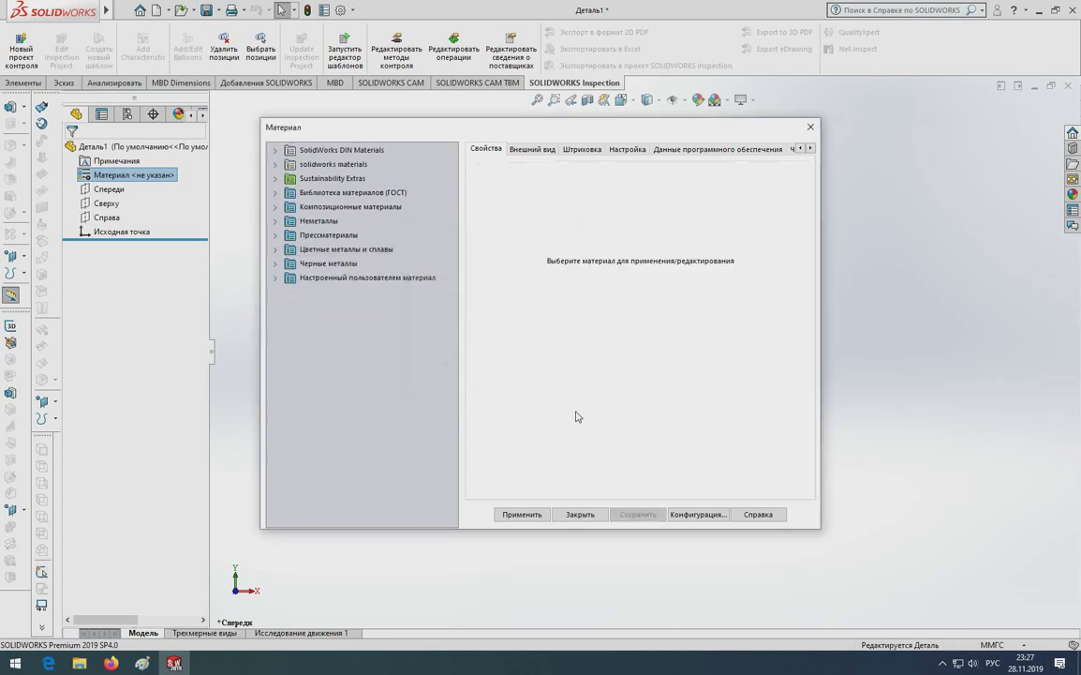
{"action": "left_click", "coordinate": [272, 253]}
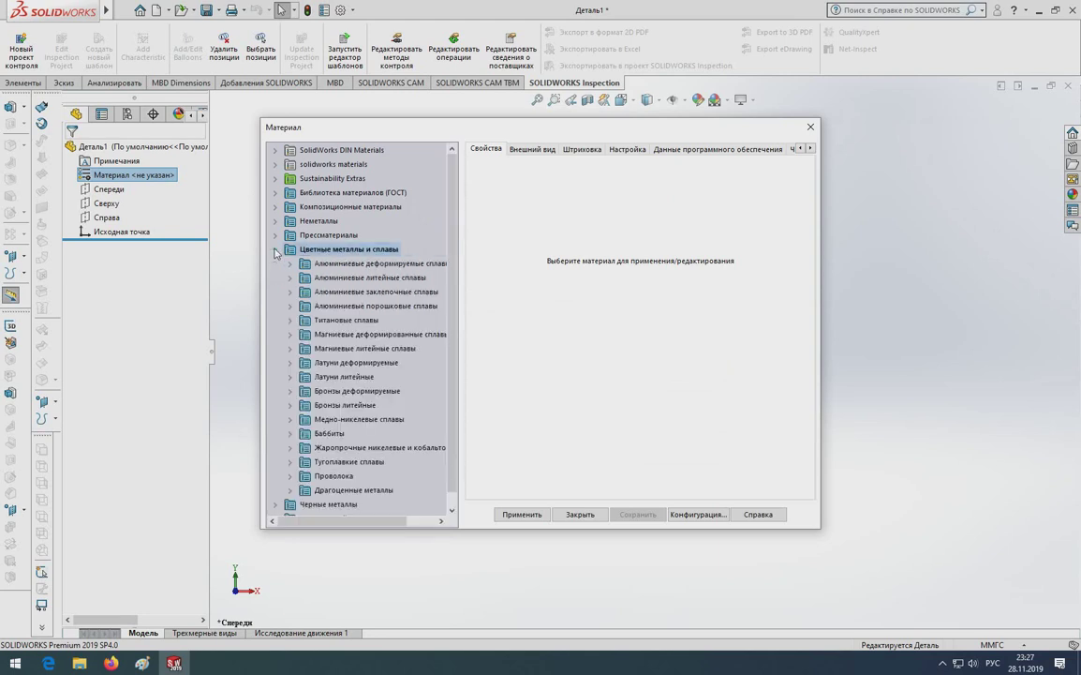
{"action": "left_click", "coordinate": [274, 251]}
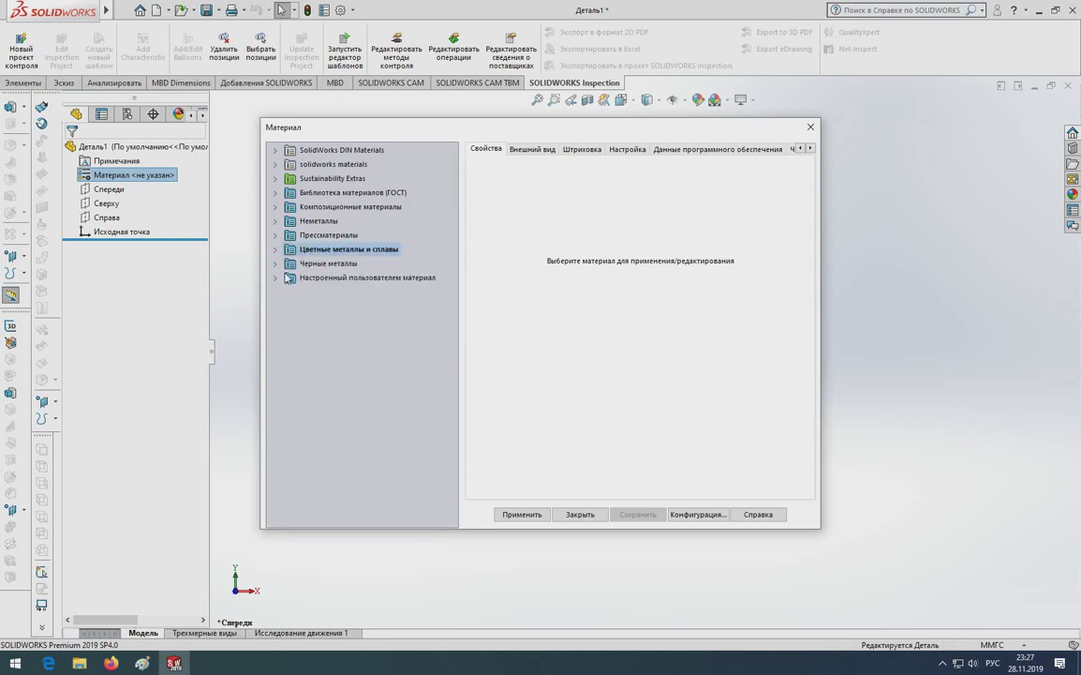
{"action": "left_click", "coordinate": [277, 251]}
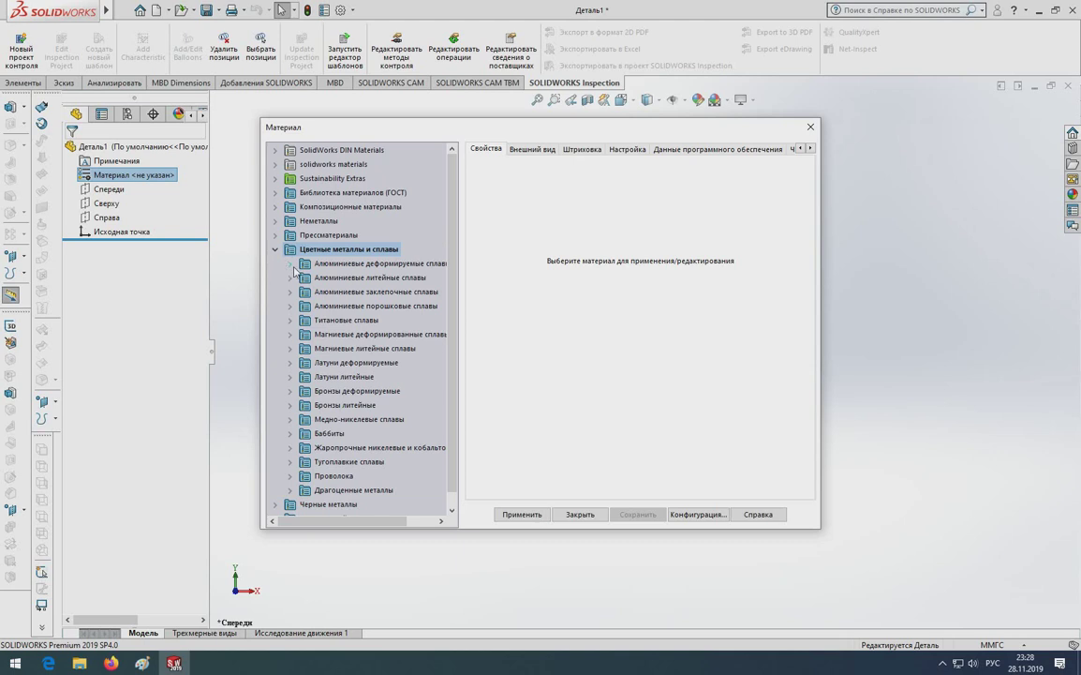
{"action": "left_click", "coordinate": [292, 265]}
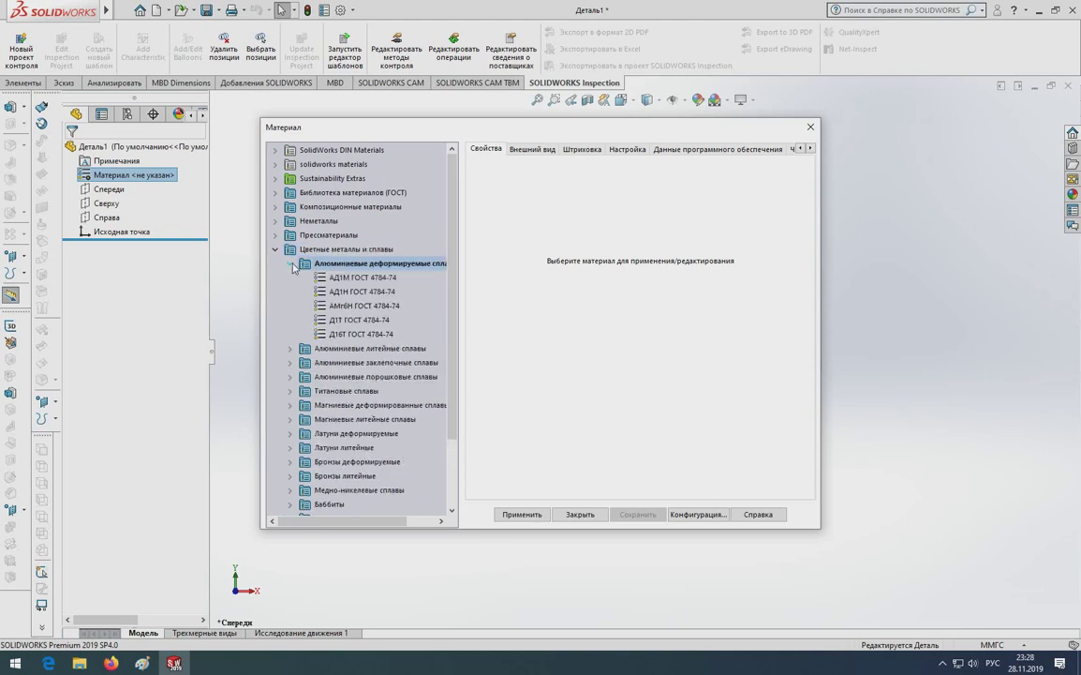
{"action": "left_click", "coordinate": [291, 264]}
{"action": "scroll", "coordinate": [328, 419], "scroll_direction": "down", "scroll_amount": 1}
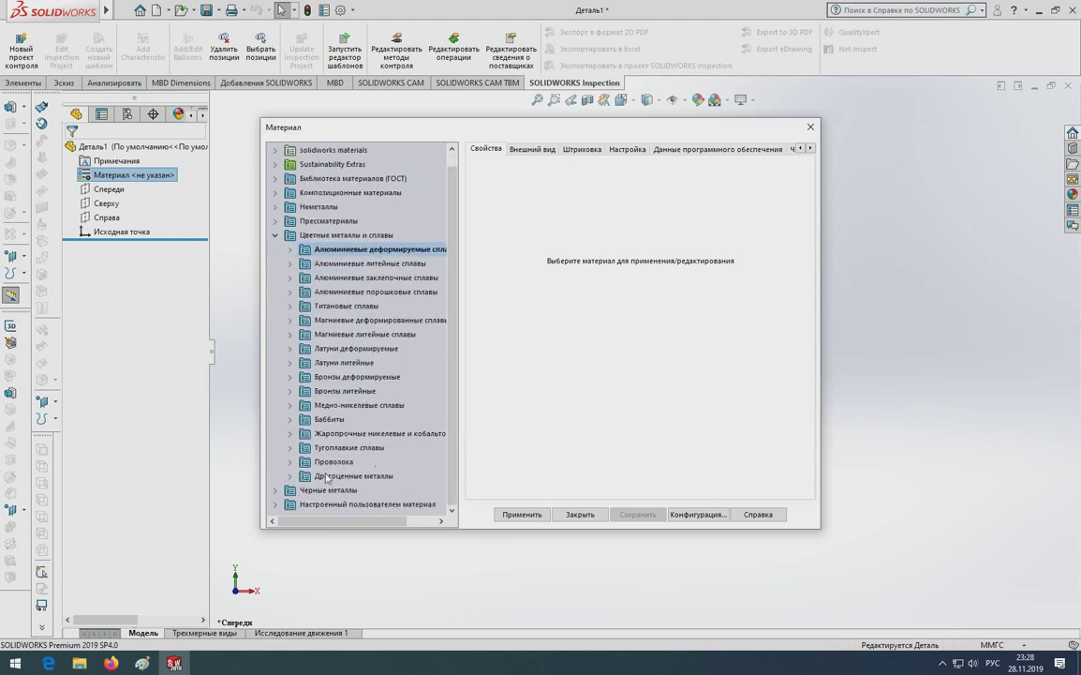
{"action": "left_click", "coordinate": [319, 505]}
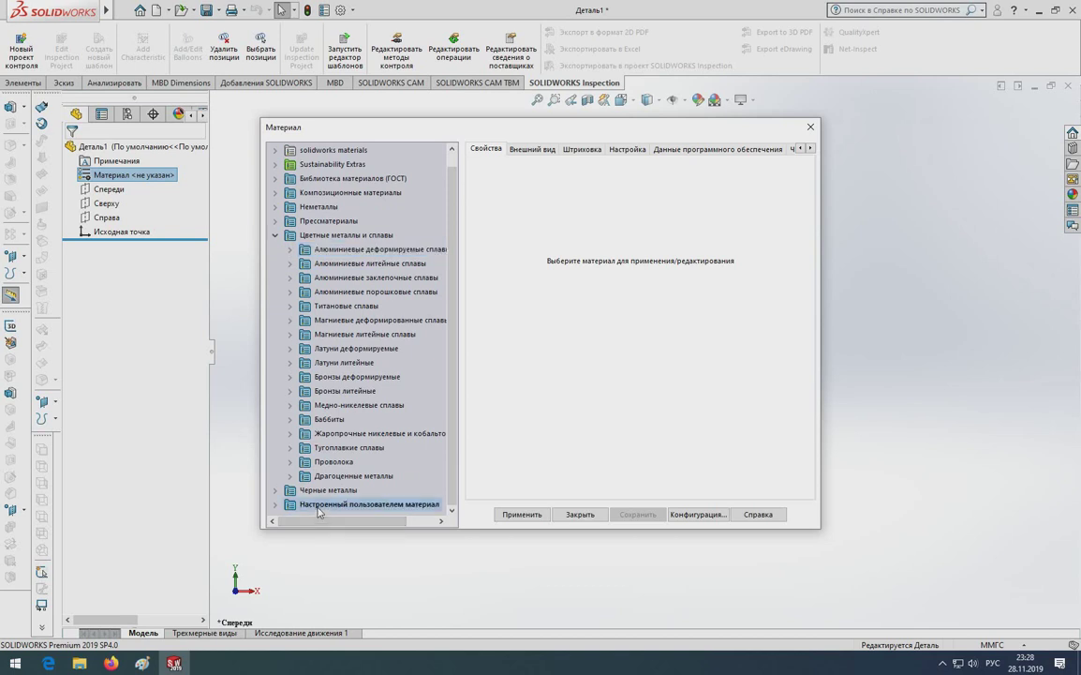
- Create a new category named алюминий in the custom material library
{"action": "right_click", "coordinate": [318, 509]}
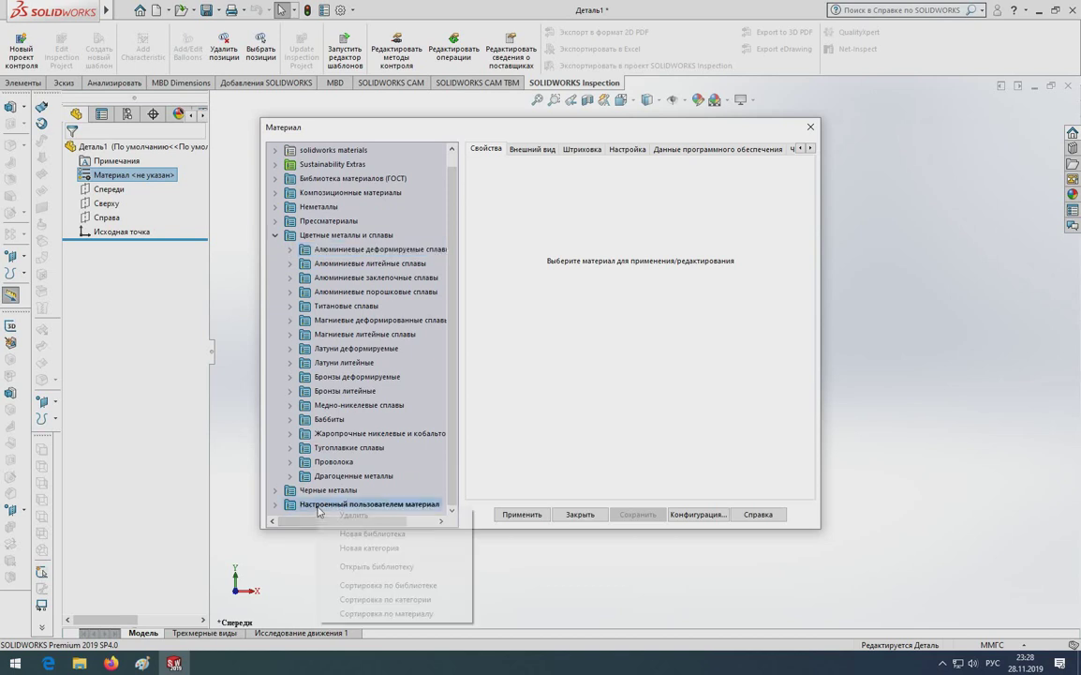
{"action": "left_click", "coordinate": [344, 547]}
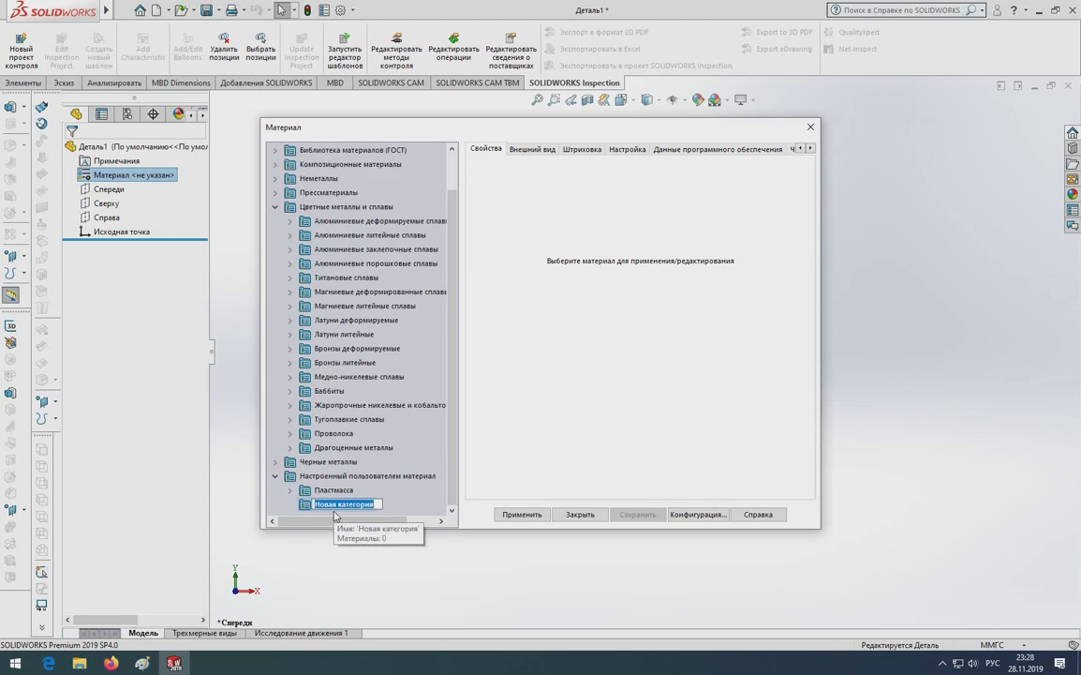
{"action": "type", "text": "алюминий"}
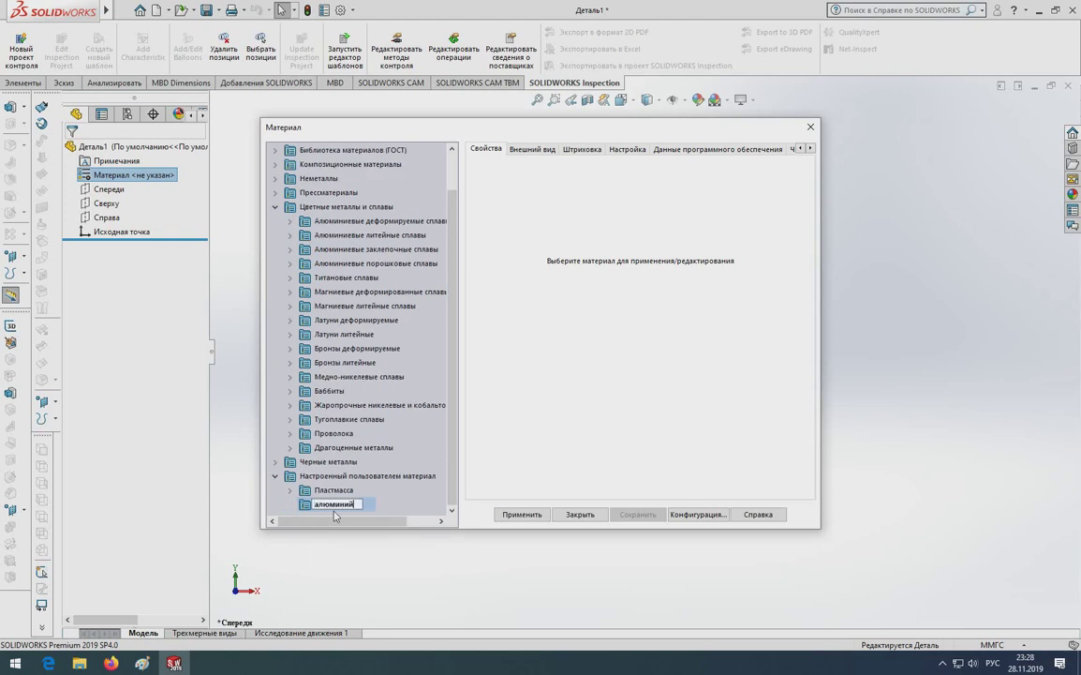
{"action": "key", "text": "Return"}
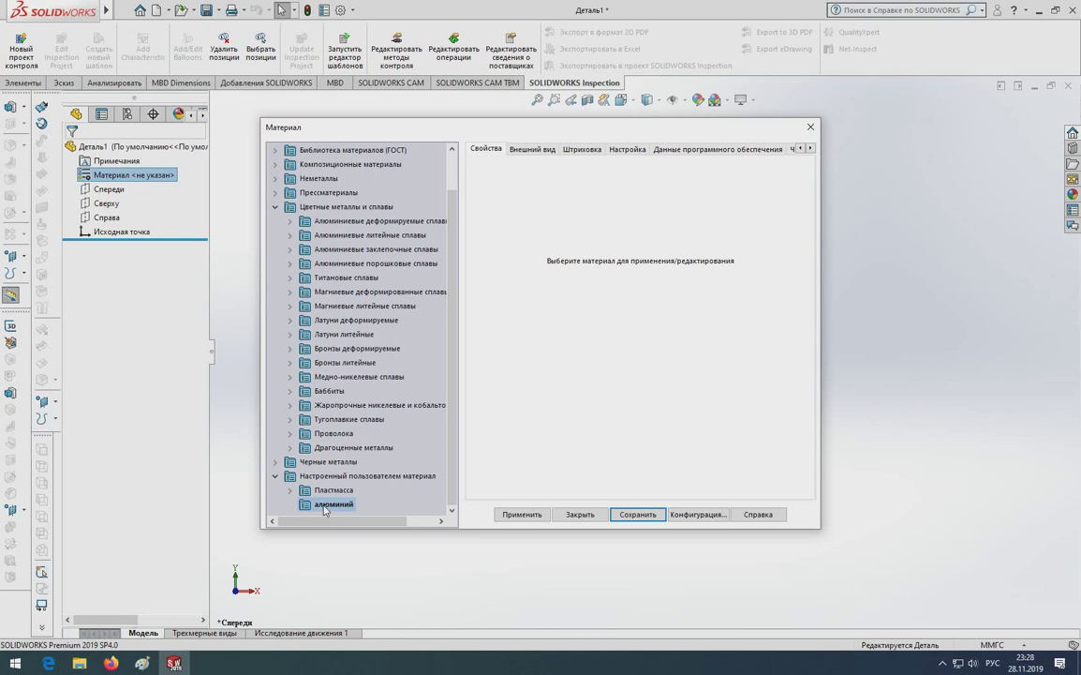
- Paste the copied Д16Т material into алюминий, rename it Амг3, and save
{"action": "right_click", "coordinate": [324, 510]}
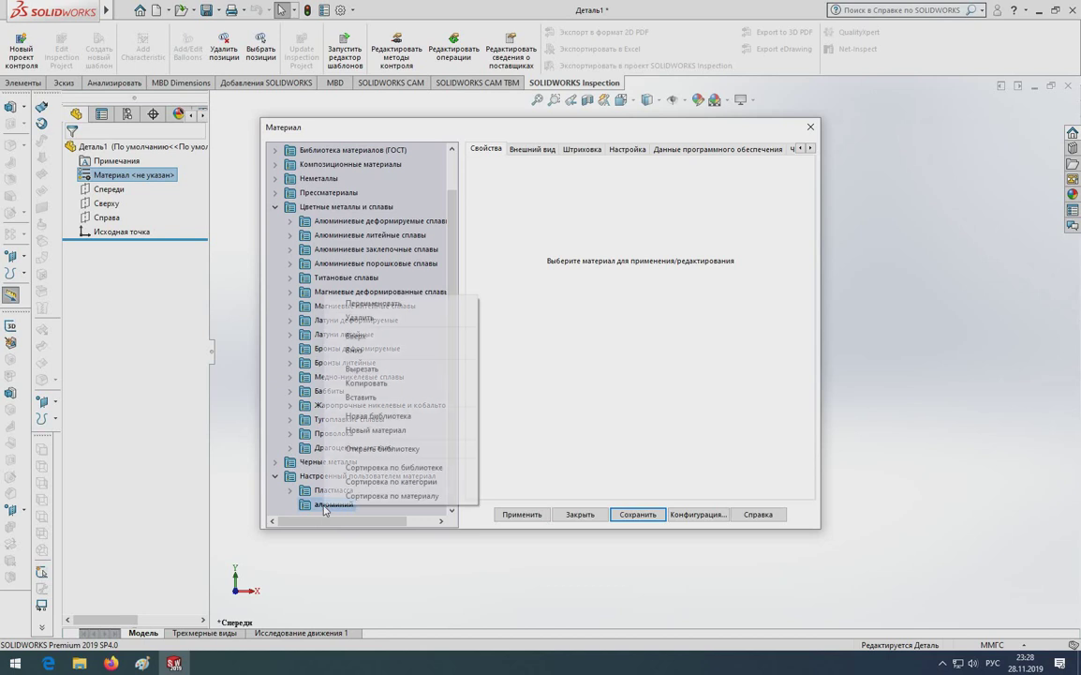
{"action": "left_click", "coordinate": [356, 398]}
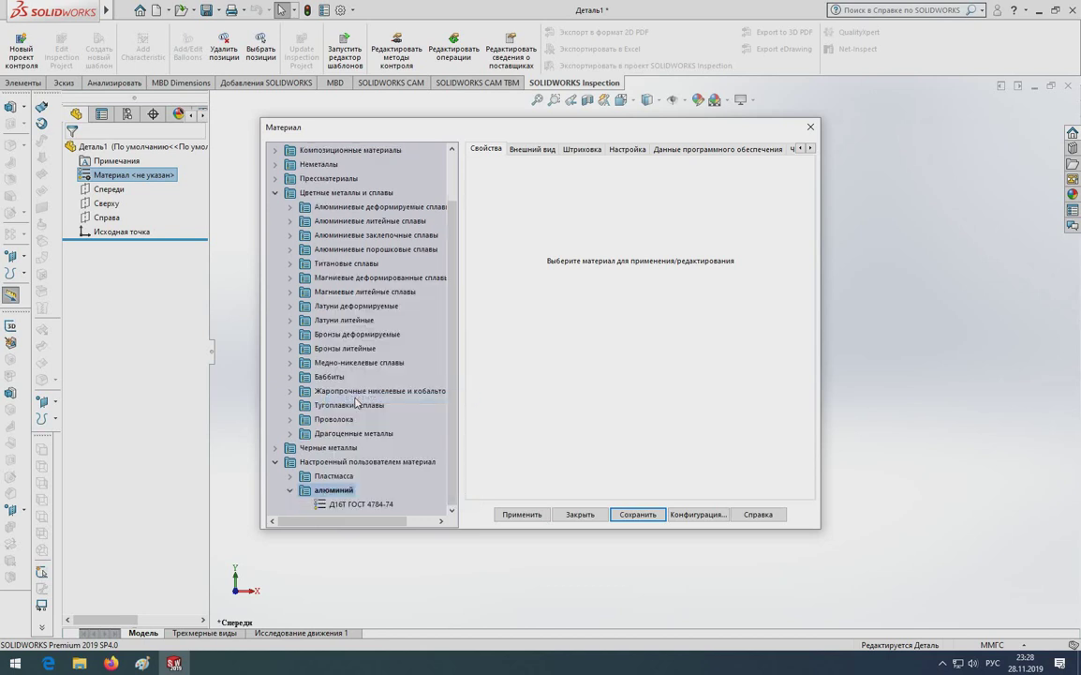
{"action": "left_click", "coordinate": [340, 505]}
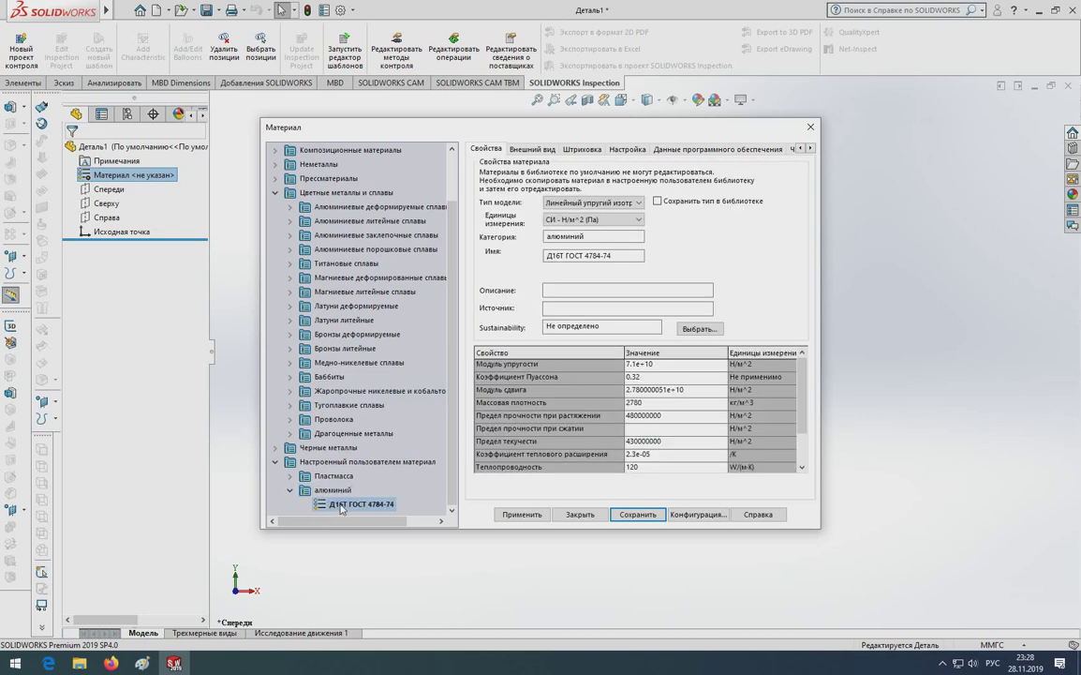
{"action": "left_click", "coordinate": [341, 506]}
{"action": "type", "text": "Амг3"}
{"action": "key", "text": "Return"}
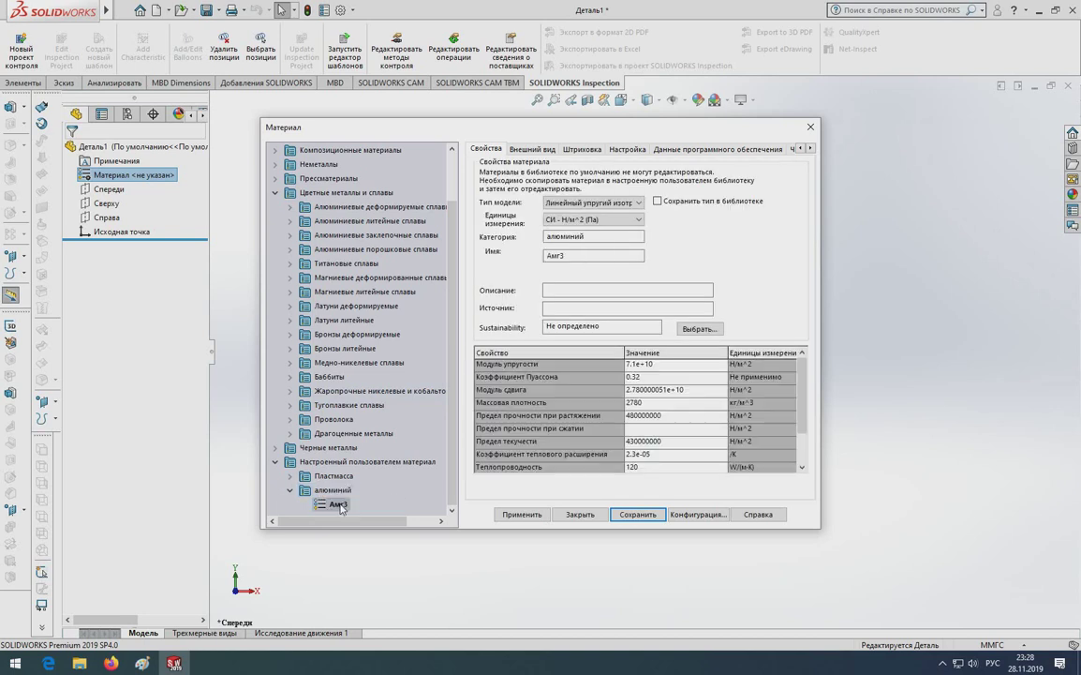
{"action": "left_click", "coordinate": [637, 514]}
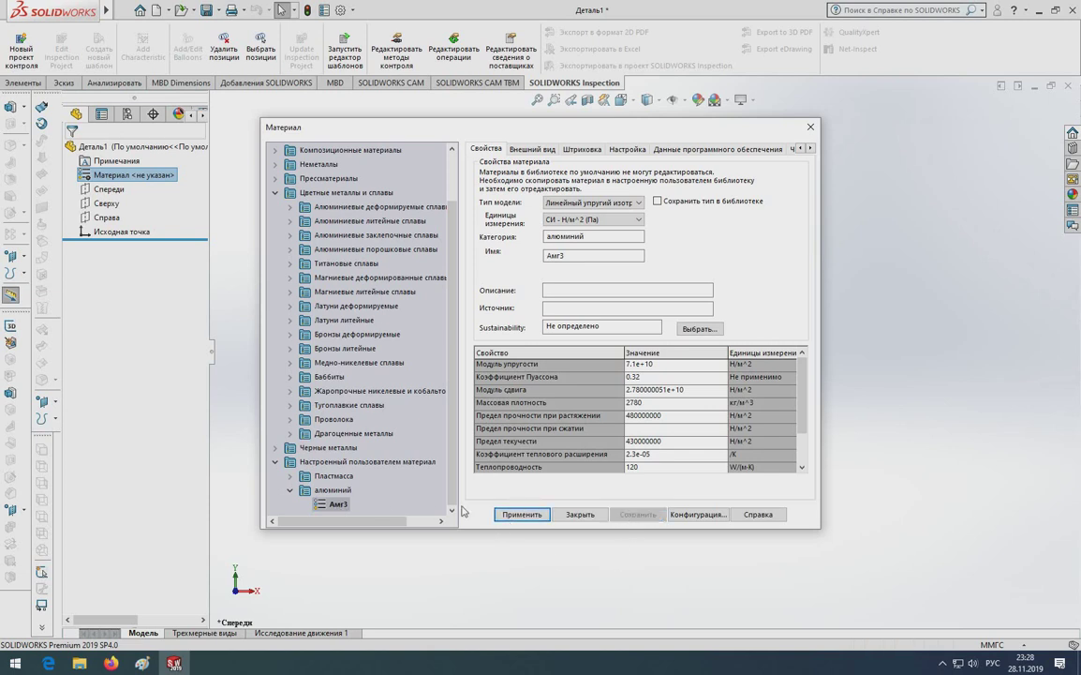
{"action": "left_click", "coordinate": [576, 514]}
{"action": "right_click", "coordinate": [104, 174]}
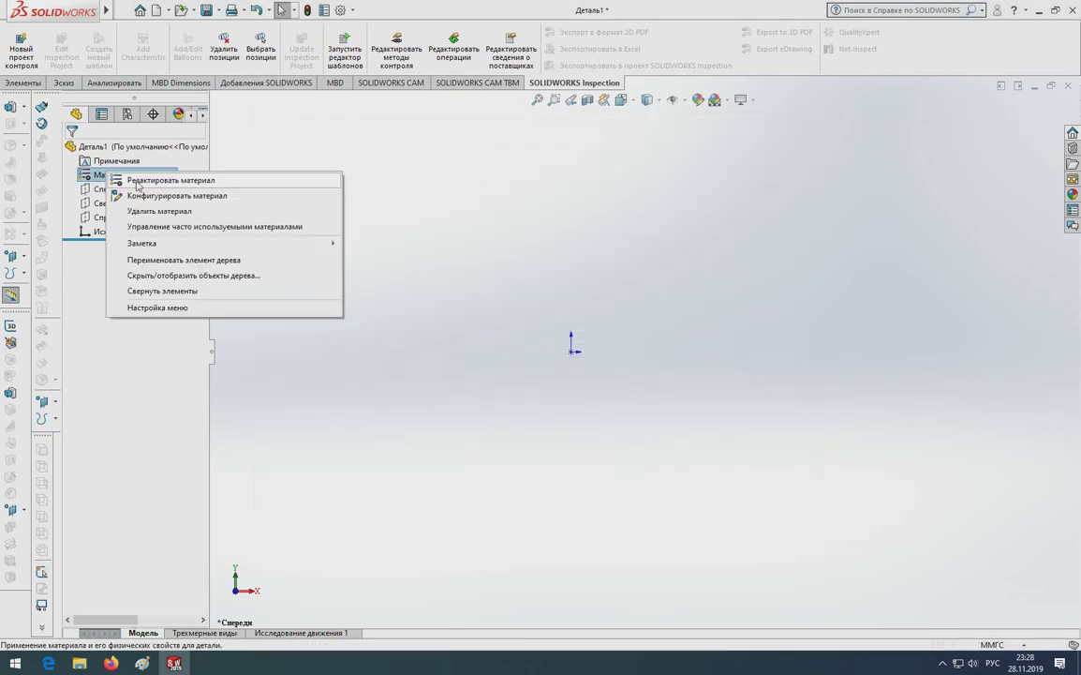
{"action": "left_click", "coordinate": [122, 182]}
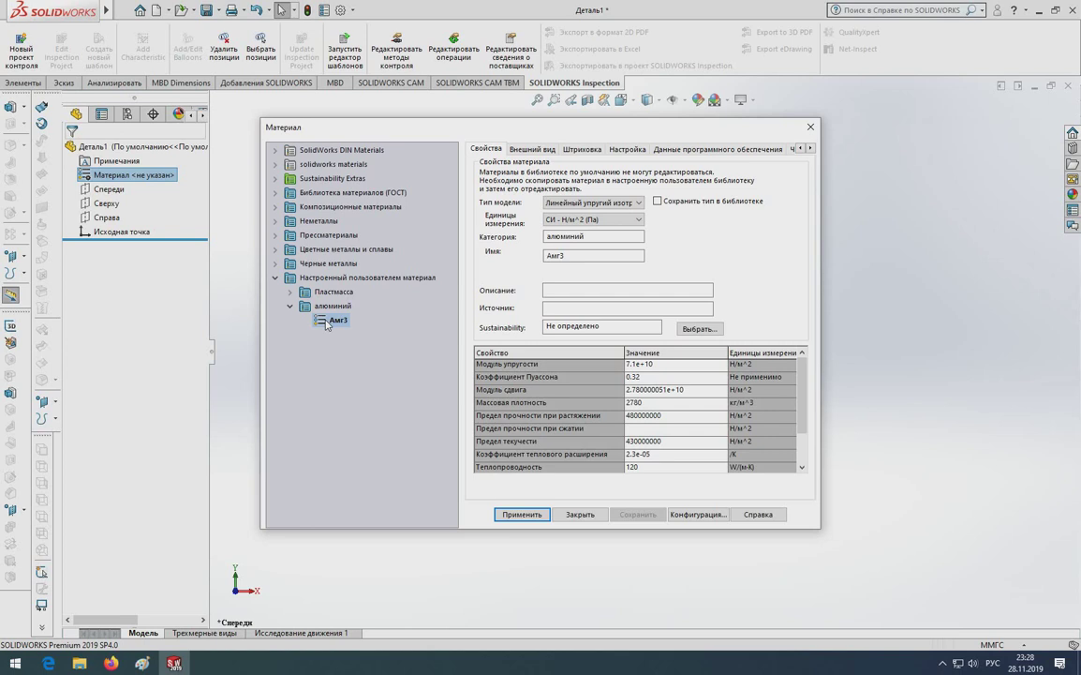
{"action": "left_click", "coordinate": [109, 663]}
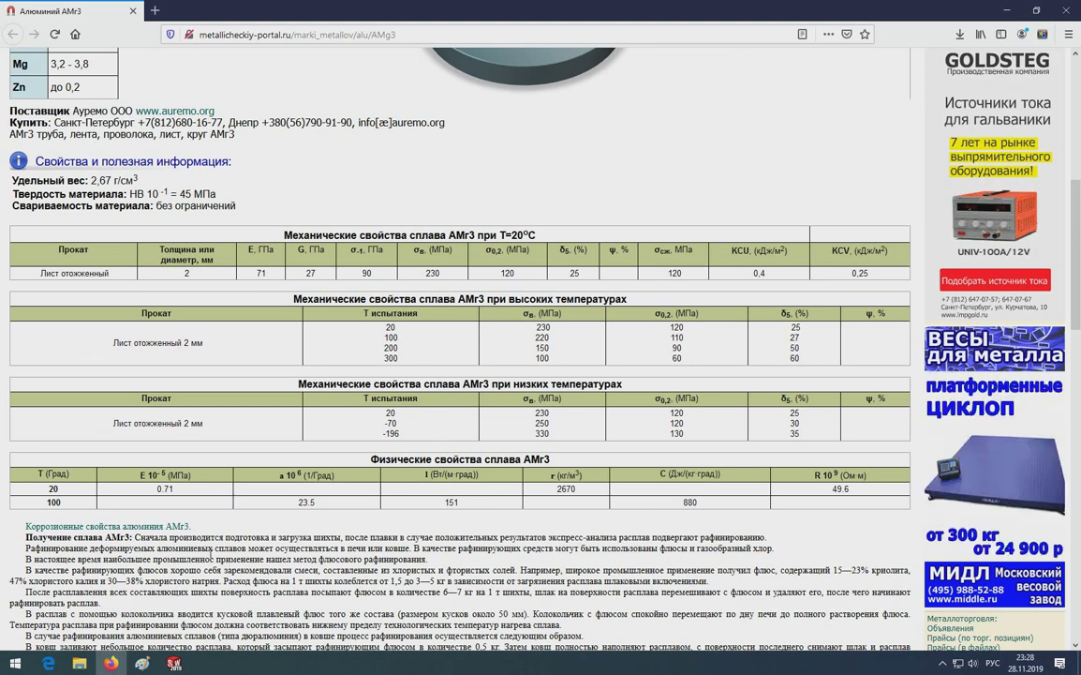
{"action": "left_click", "coordinate": [173, 662]}
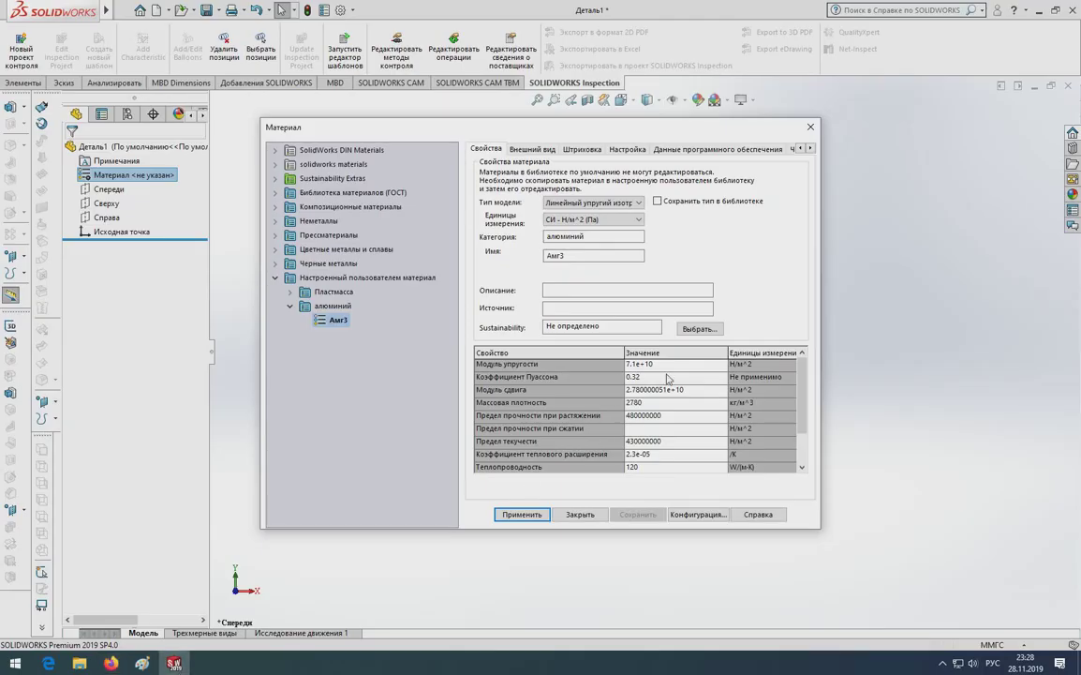
{"action": "left_click", "coordinate": [112, 662]}
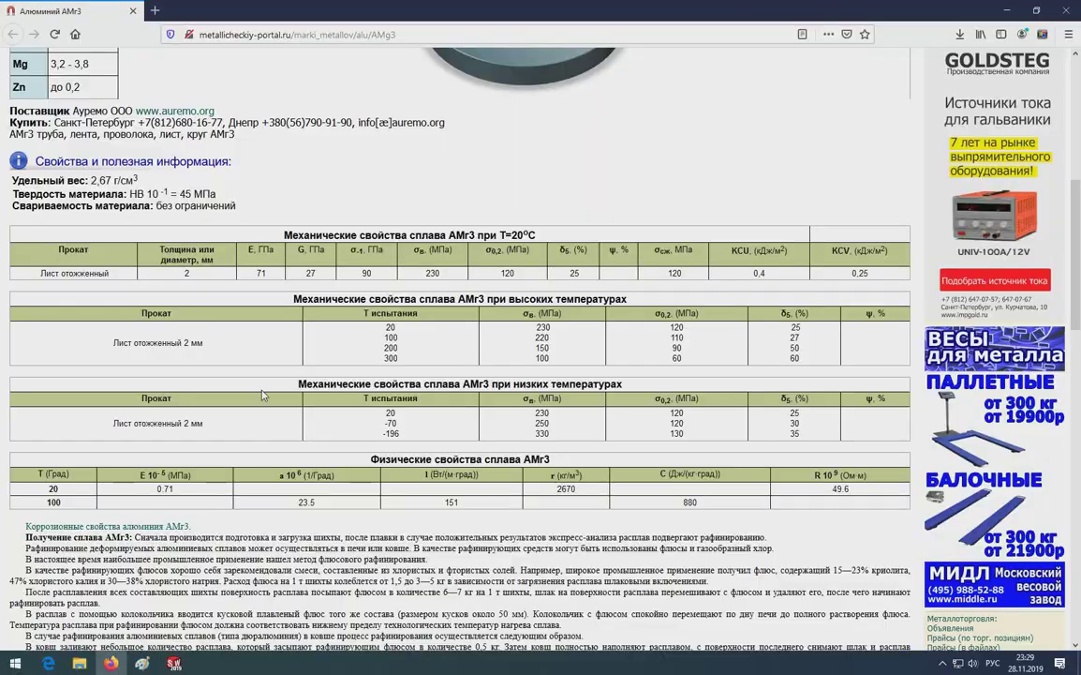
{"action": "left_click", "coordinate": [173, 663]}
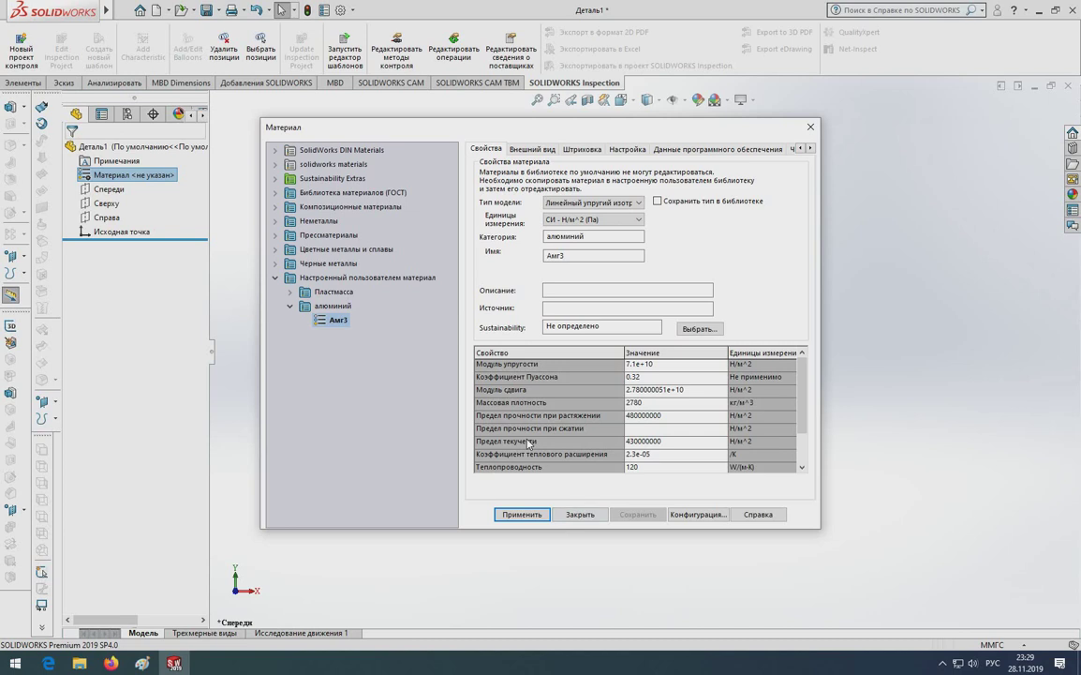
{"action": "left_click", "coordinate": [111, 663]}
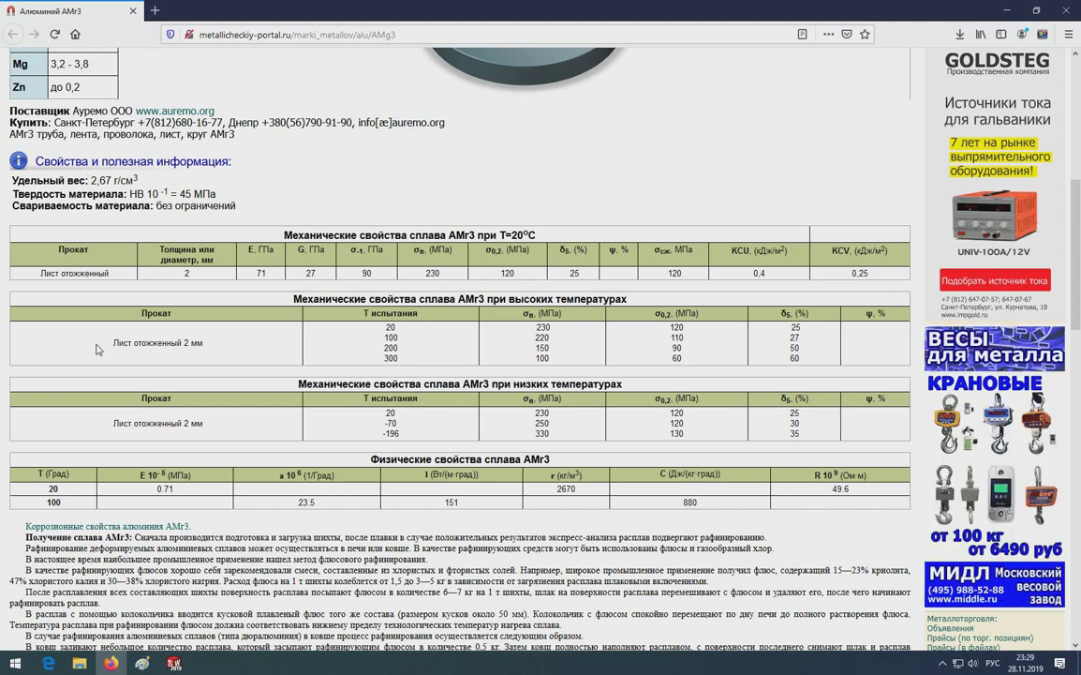
{"action": "key", "text": "alt+Tab"}
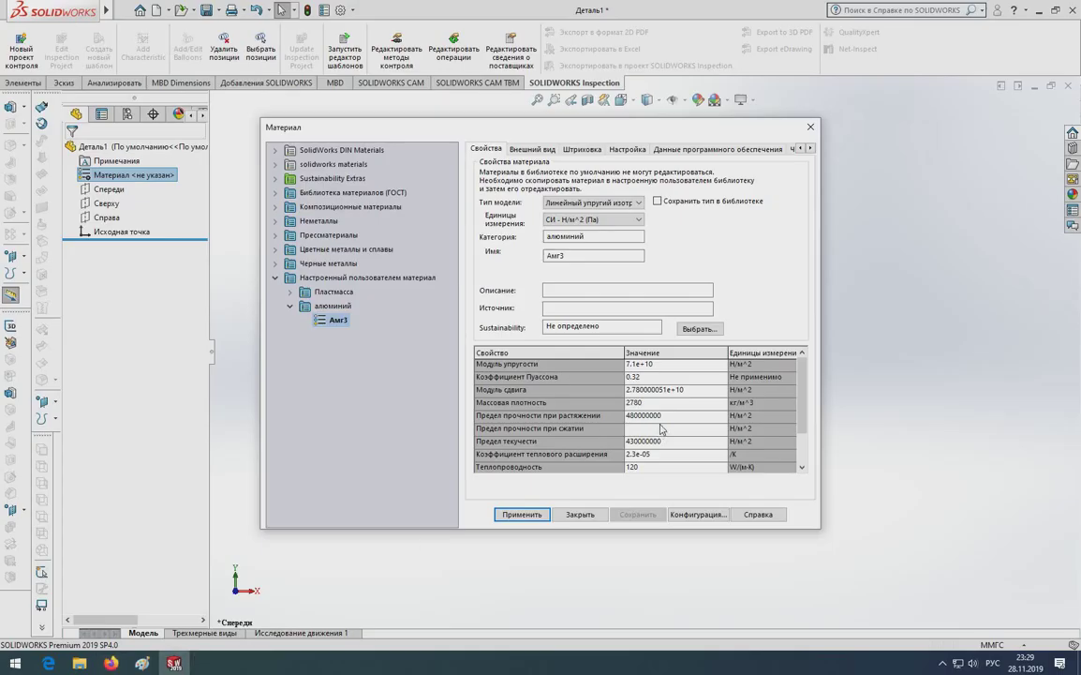
- Change the Амг3 density to 2670 kg/m^3
{"action": "left_click", "coordinate": [639, 402]}
{"action": "left_click_drag", "start_coordinate": [640, 402], "coordinate": [630, 402]}
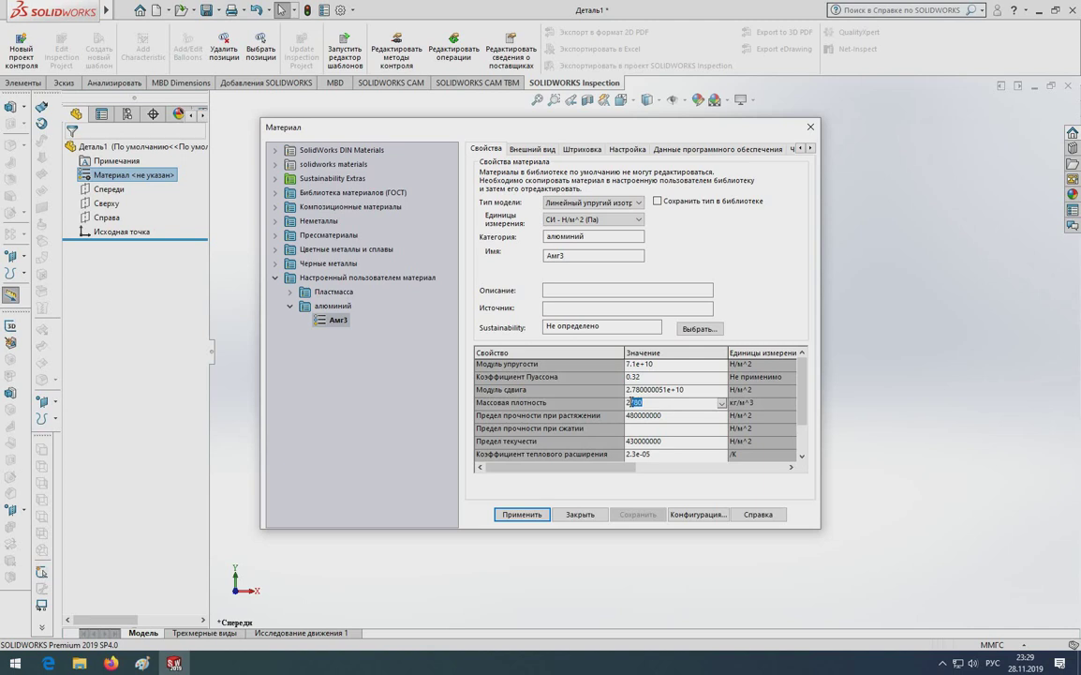
{"action": "type", "text": "67"}
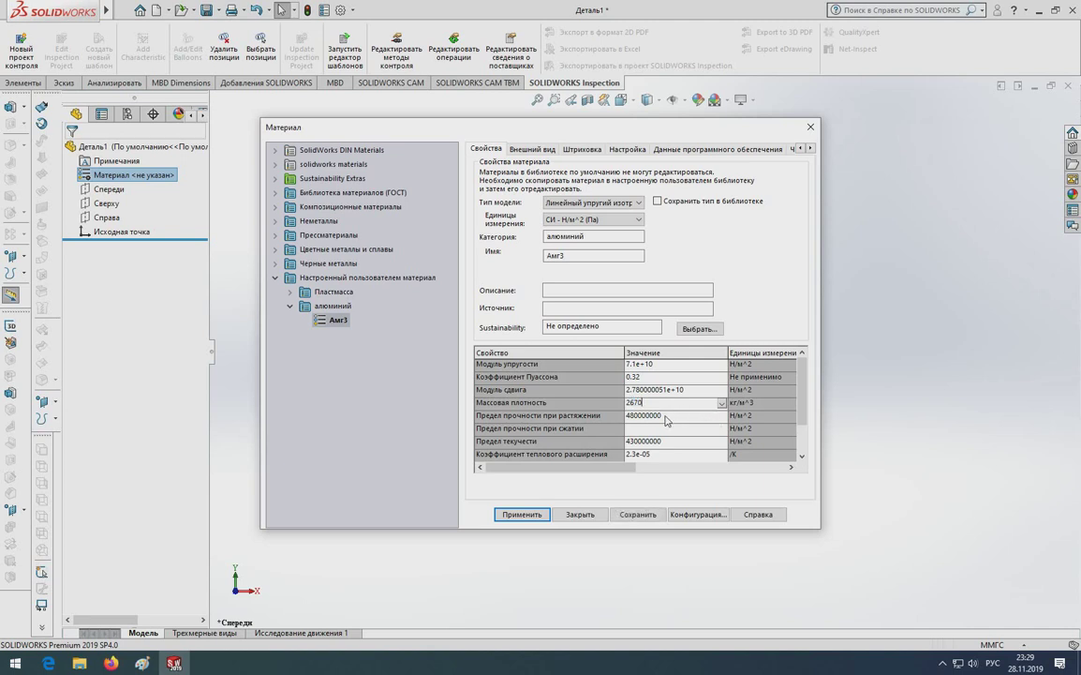
{"action": "left_click", "coordinate": [666, 417]}
- Check the reference page and set tensile strength to 230000000 N/m^2
{"action": "left_click", "coordinate": [112, 665]}
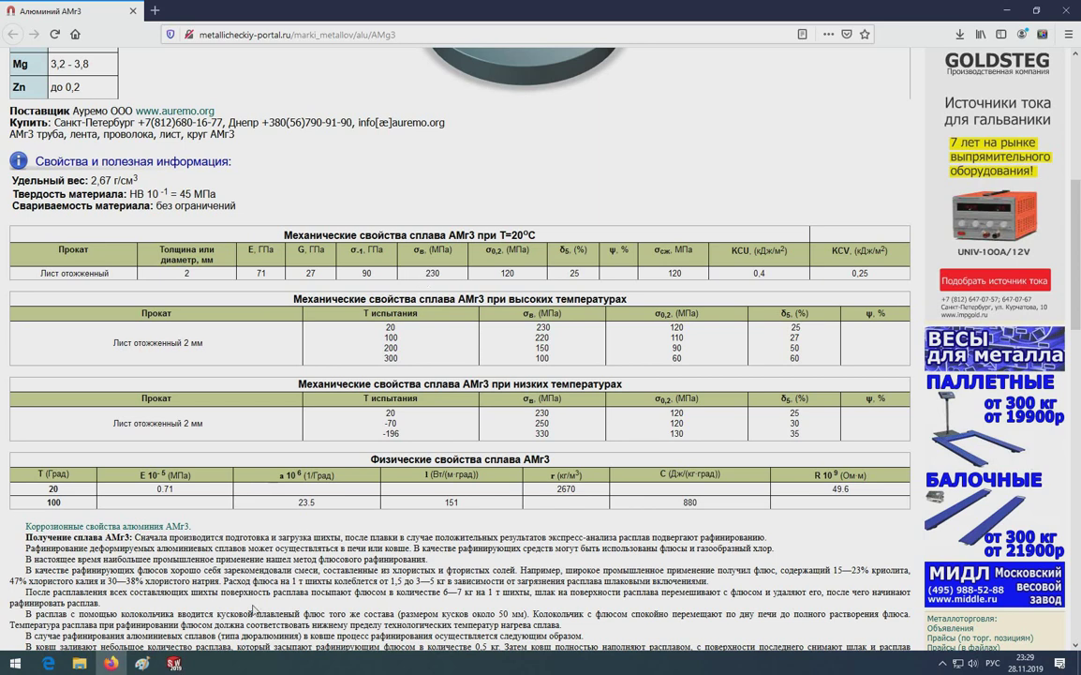
{"action": "left_click", "coordinate": [172, 665]}
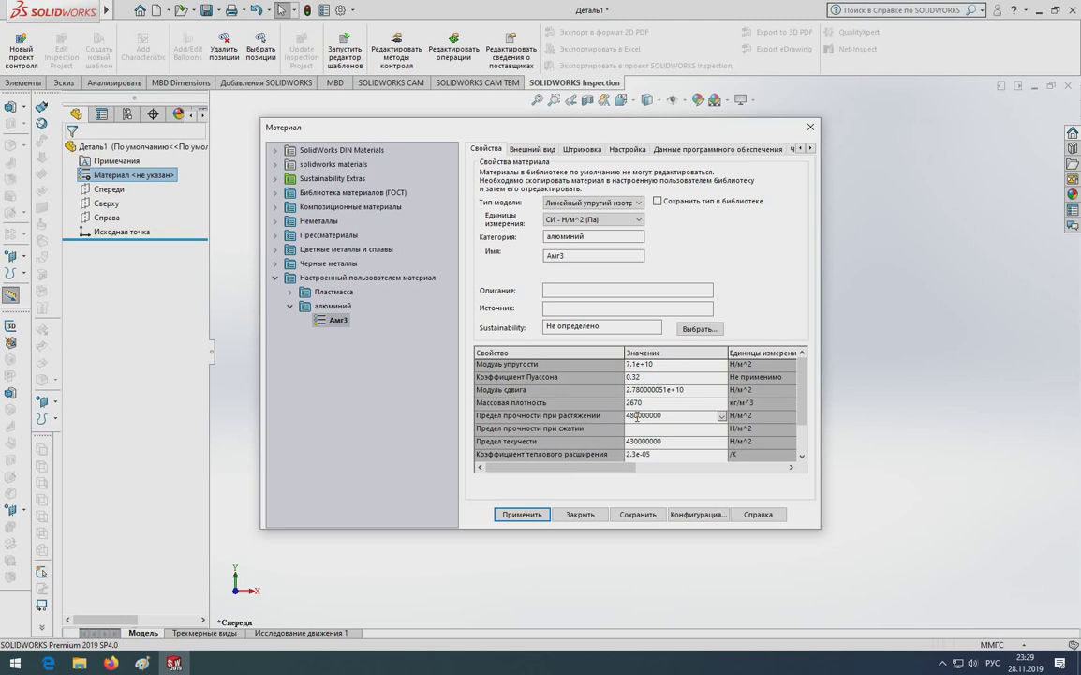
{"action": "left_click_drag", "start_coordinate": [634, 415], "coordinate": [618, 419]}
{"action": "type", "text": "23"}
- Set yield strength to 120000000 N/m^2 per the reference page and save Амг3
{"action": "left_click", "coordinate": [111, 662]}
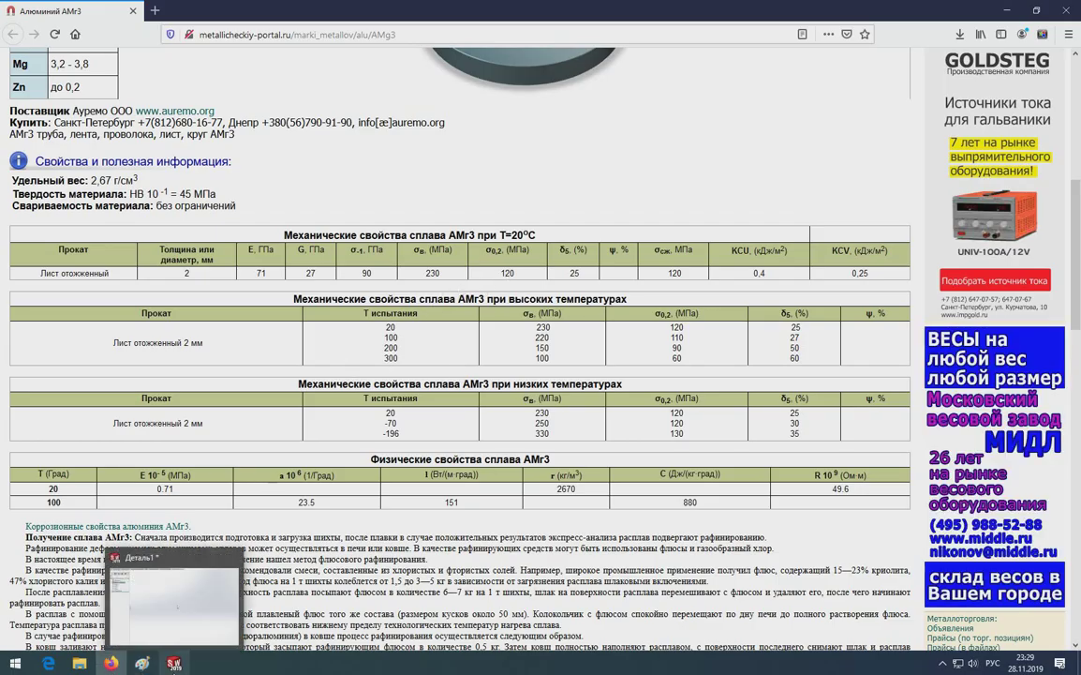
{"action": "left_click", "coordinate": [169, 665]}
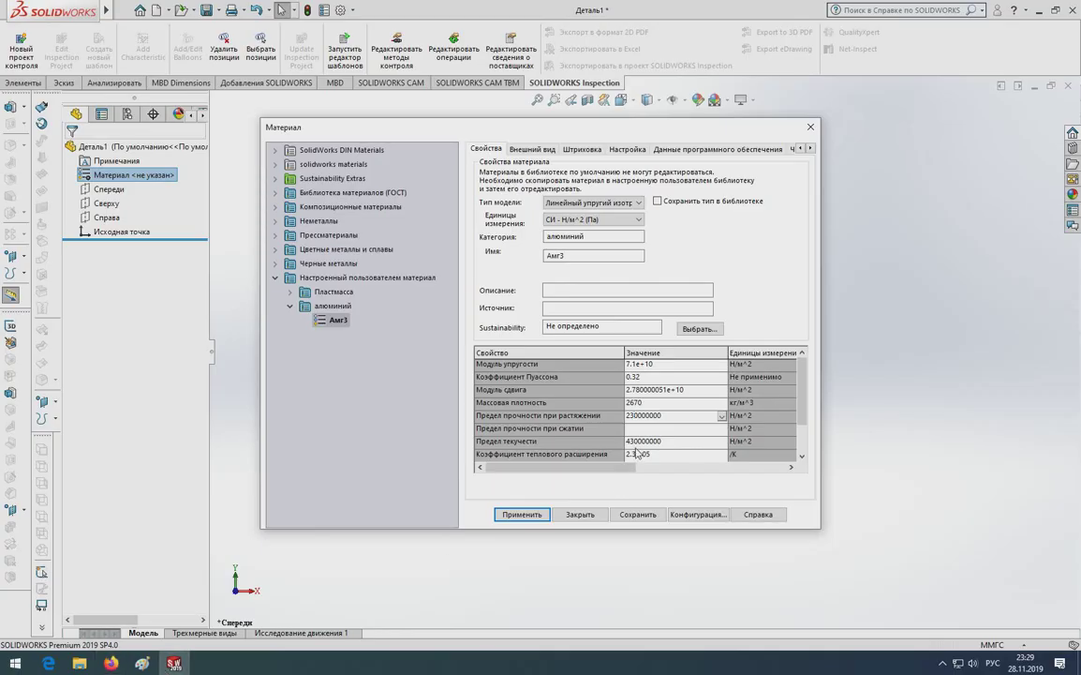
{"action": "left_click", "coordinate": [636, 441]}
{"action": "type", "text": "430000000"}
{"action": "left_click_drag", "start_coordinate": [633, 440], "coordinate": [619, 442]}
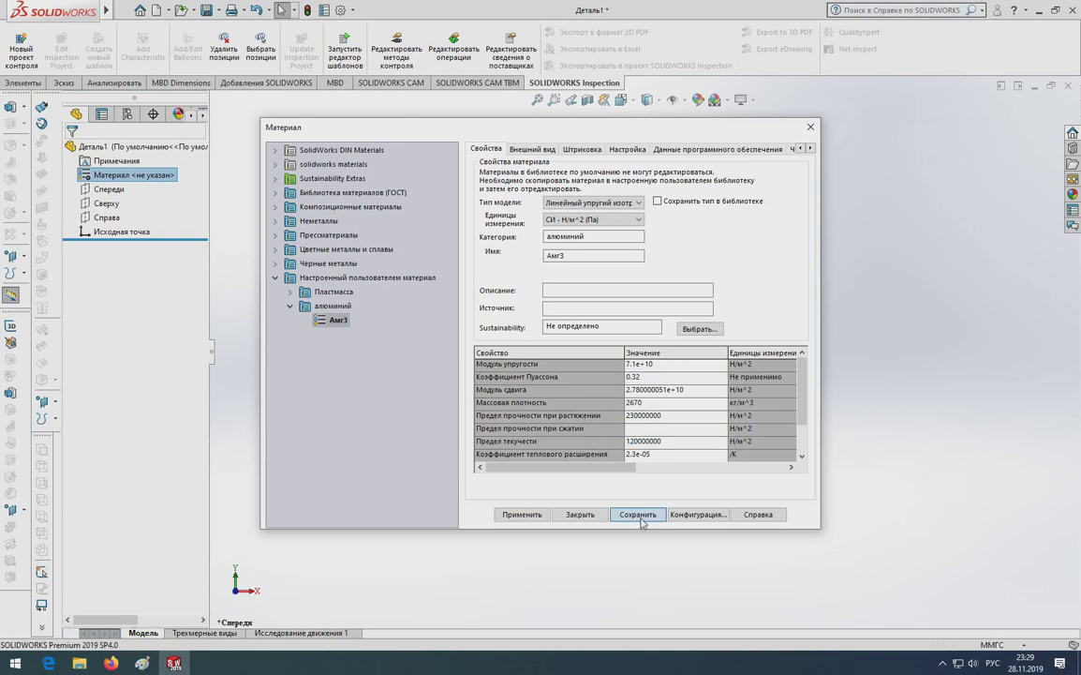
{"action": "left_click", "coordinate": [638, 514]}
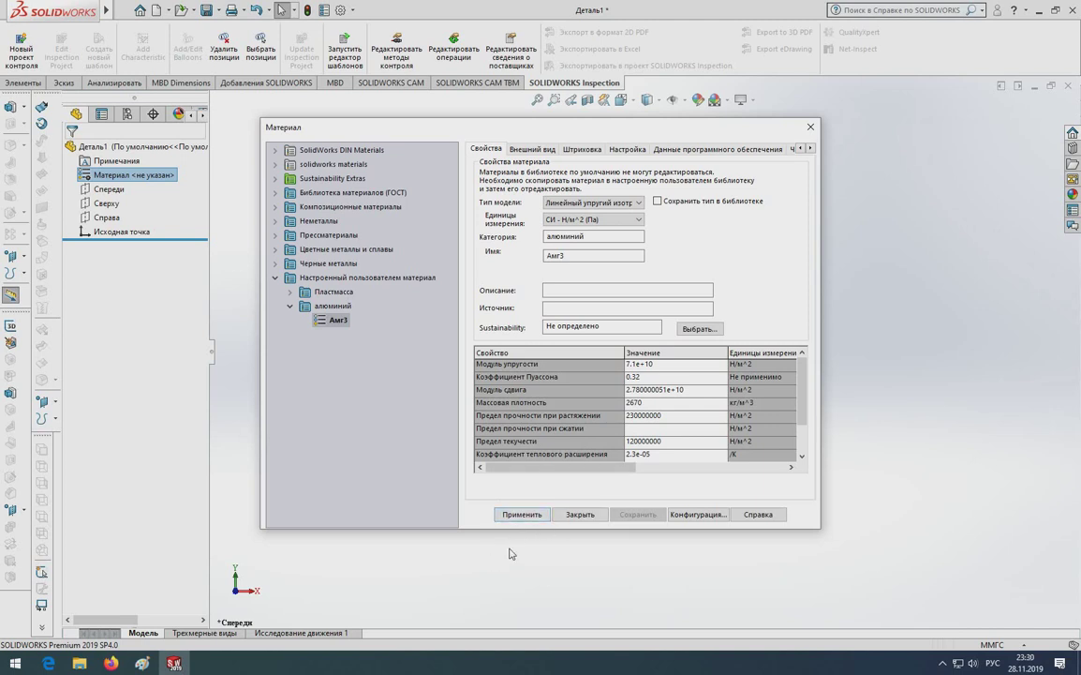
- Close the Material dialog and bring up the Элементы feature commands
{"action": "left_click", "coordinate": [516, 514]}
{"action": "left_click", "coordinate": [575, 513]}
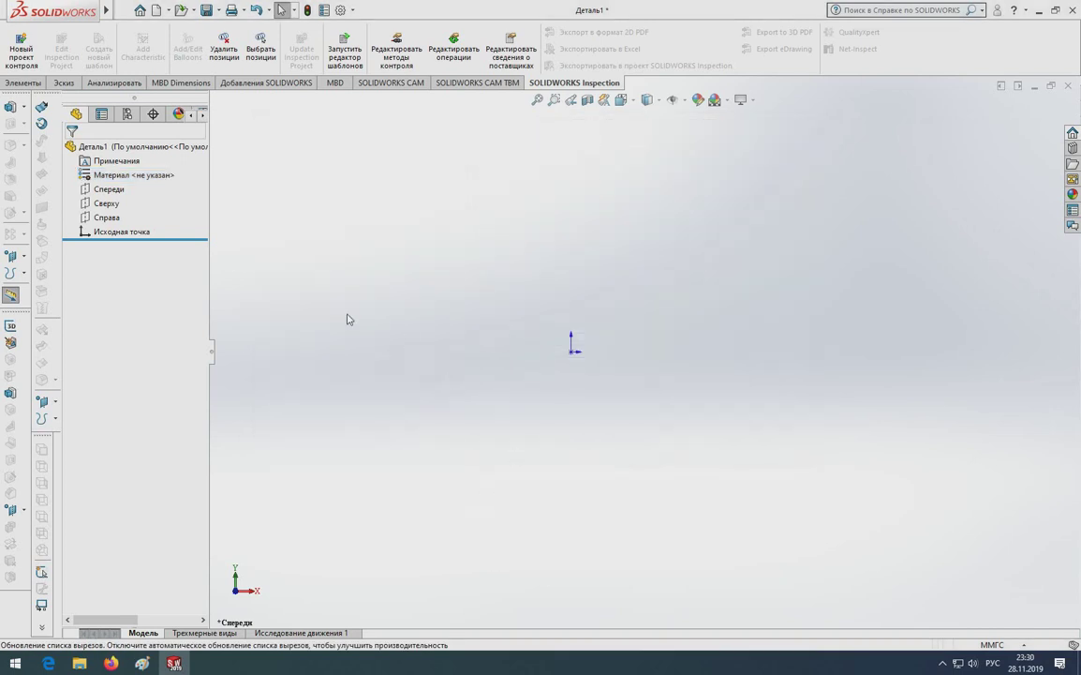
{"action": "left_click", "coordinate": [35, 81]}
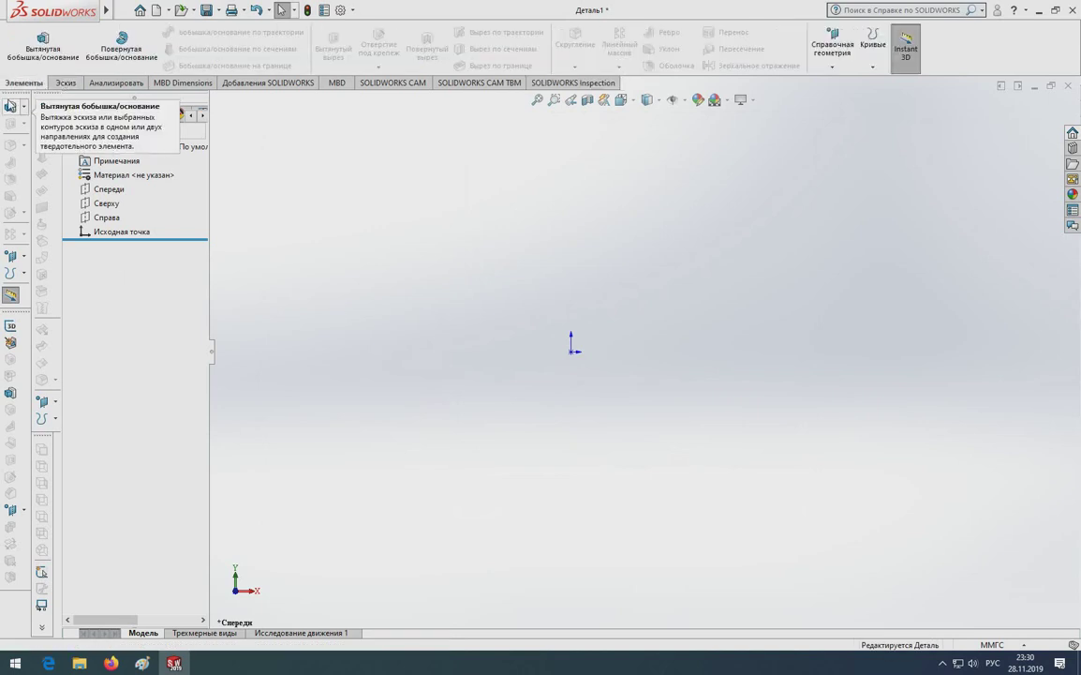